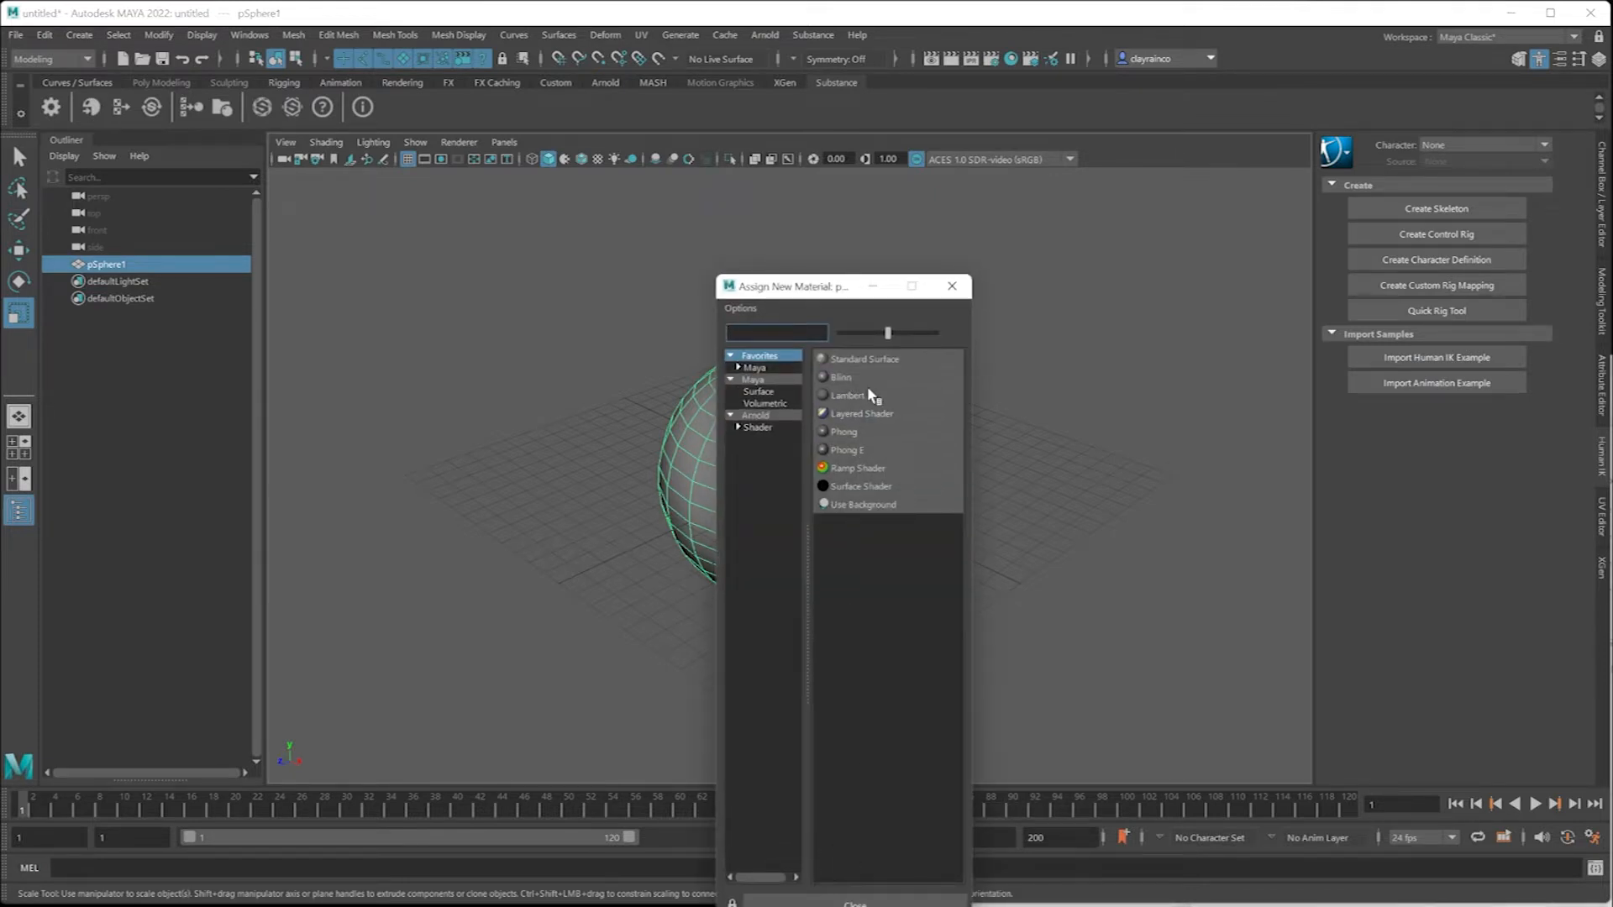
- Assign a new Arnold aiStandardSurface material to the sphere and show the material's attributes
left_click(760, 416)
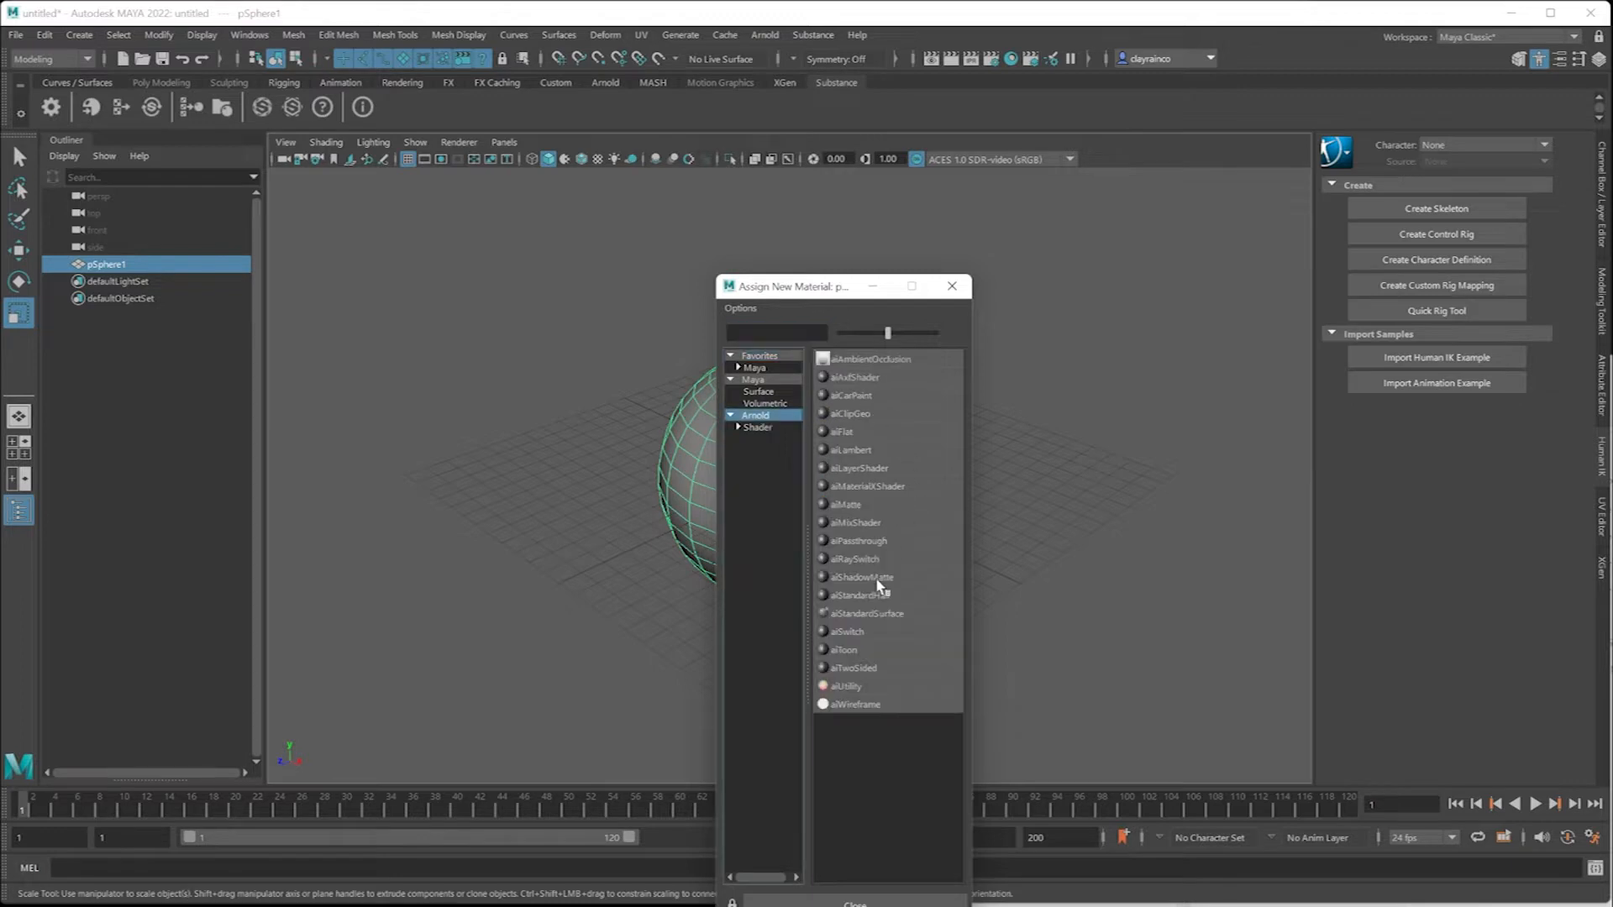
left_click(867, 614)
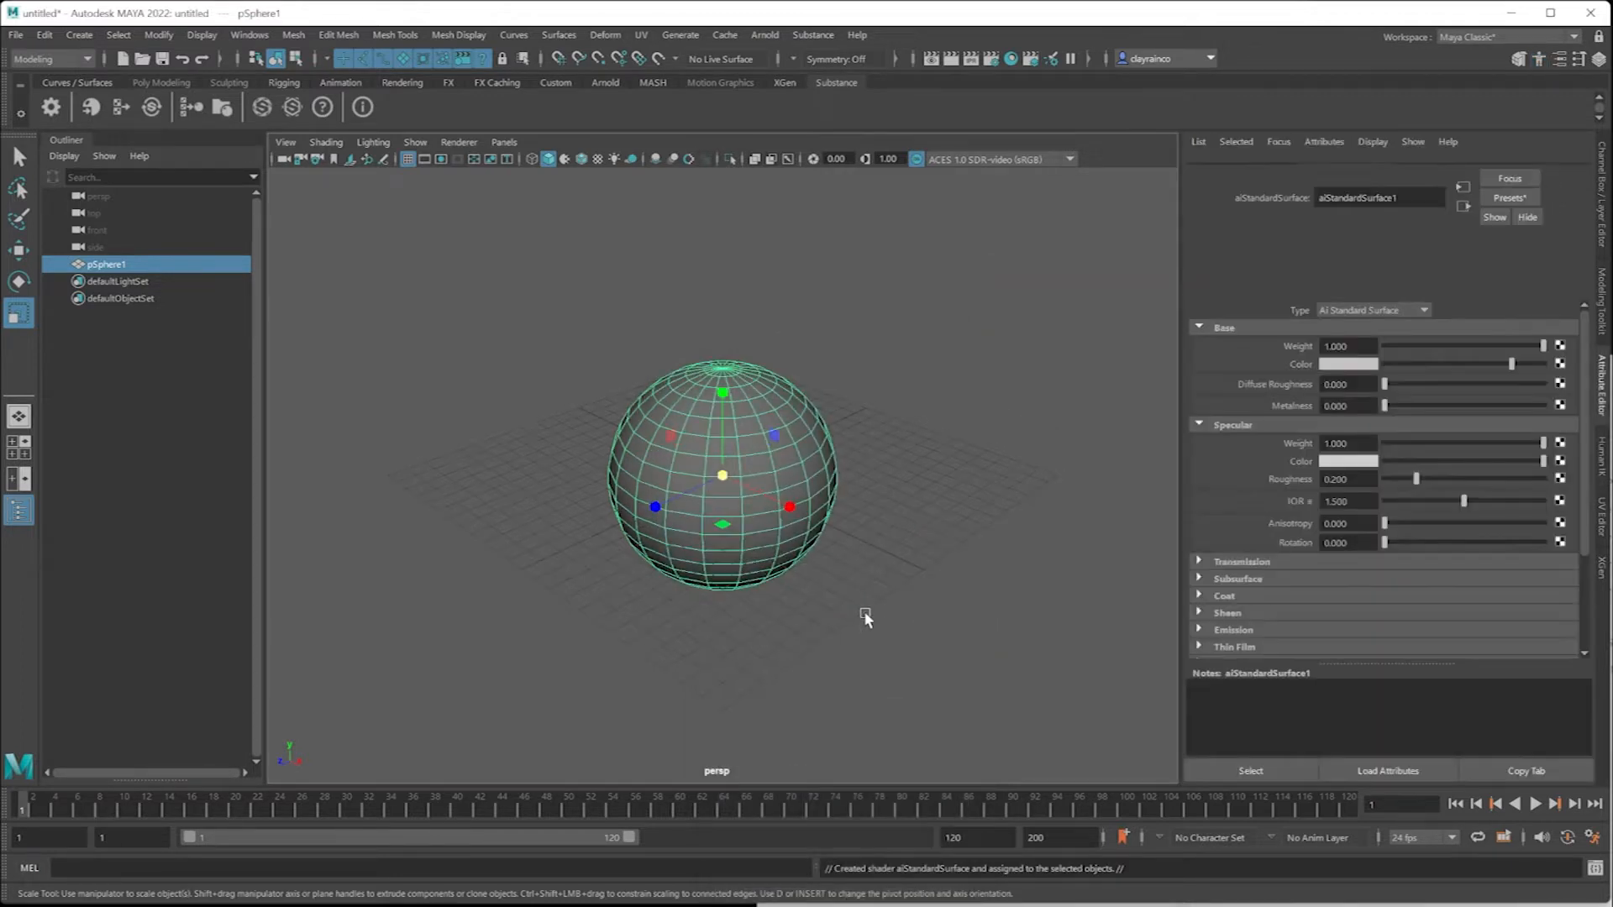
left_click(1445, 170)
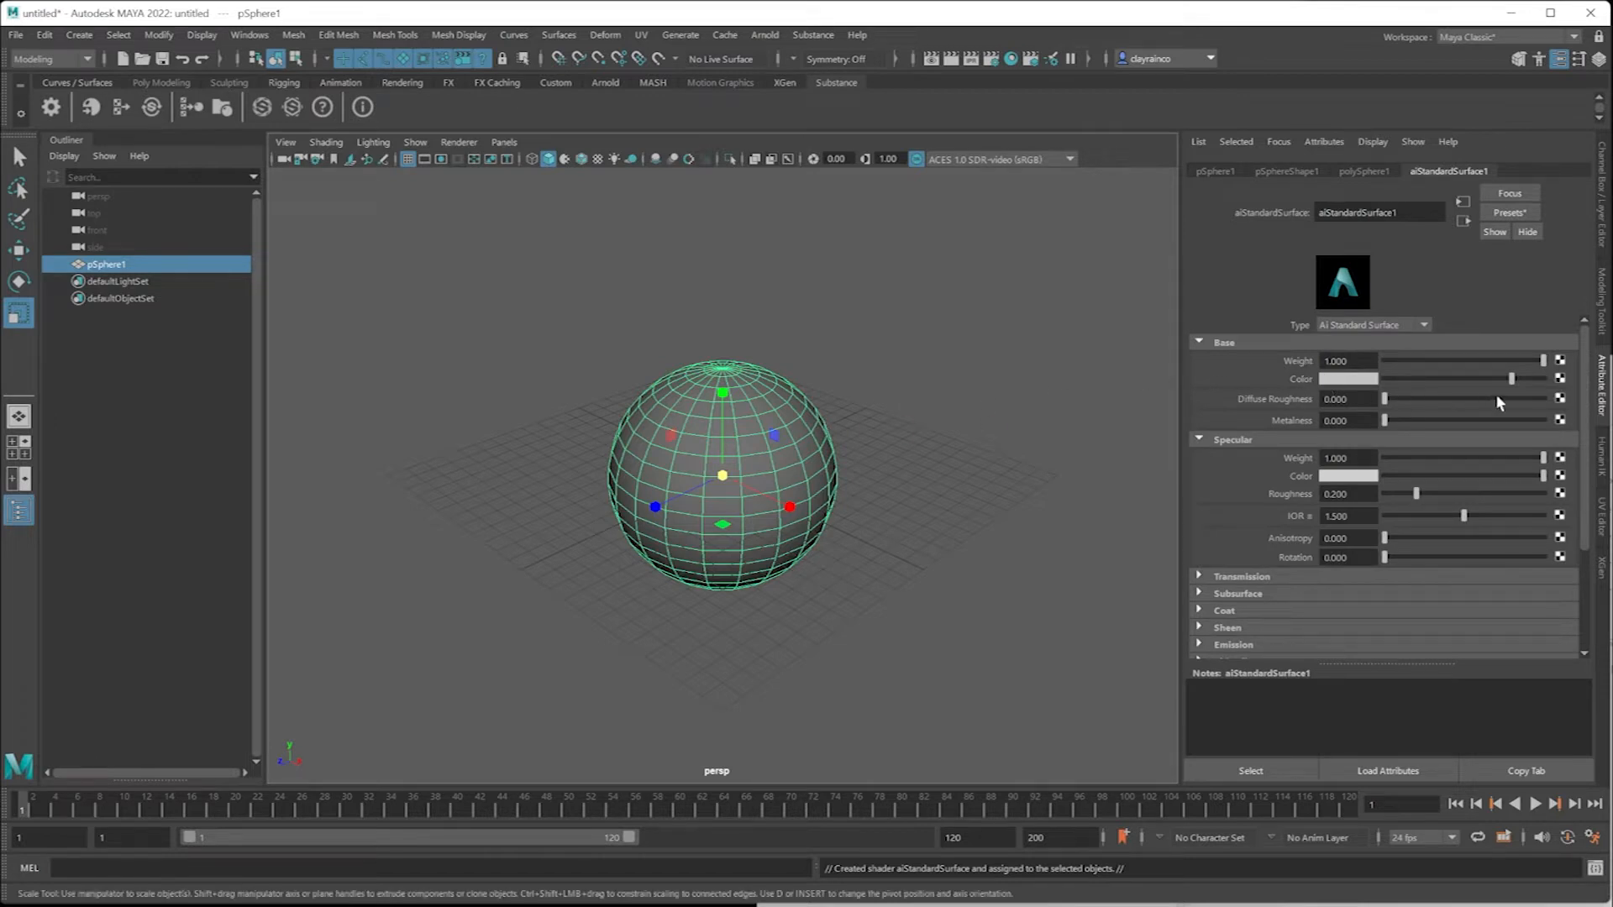
- Connect a file texture to the material's base color and load ball_lambert1_BaseColor.png from the ballred folder
left_click(1561, 379)
left_click(890, 538)
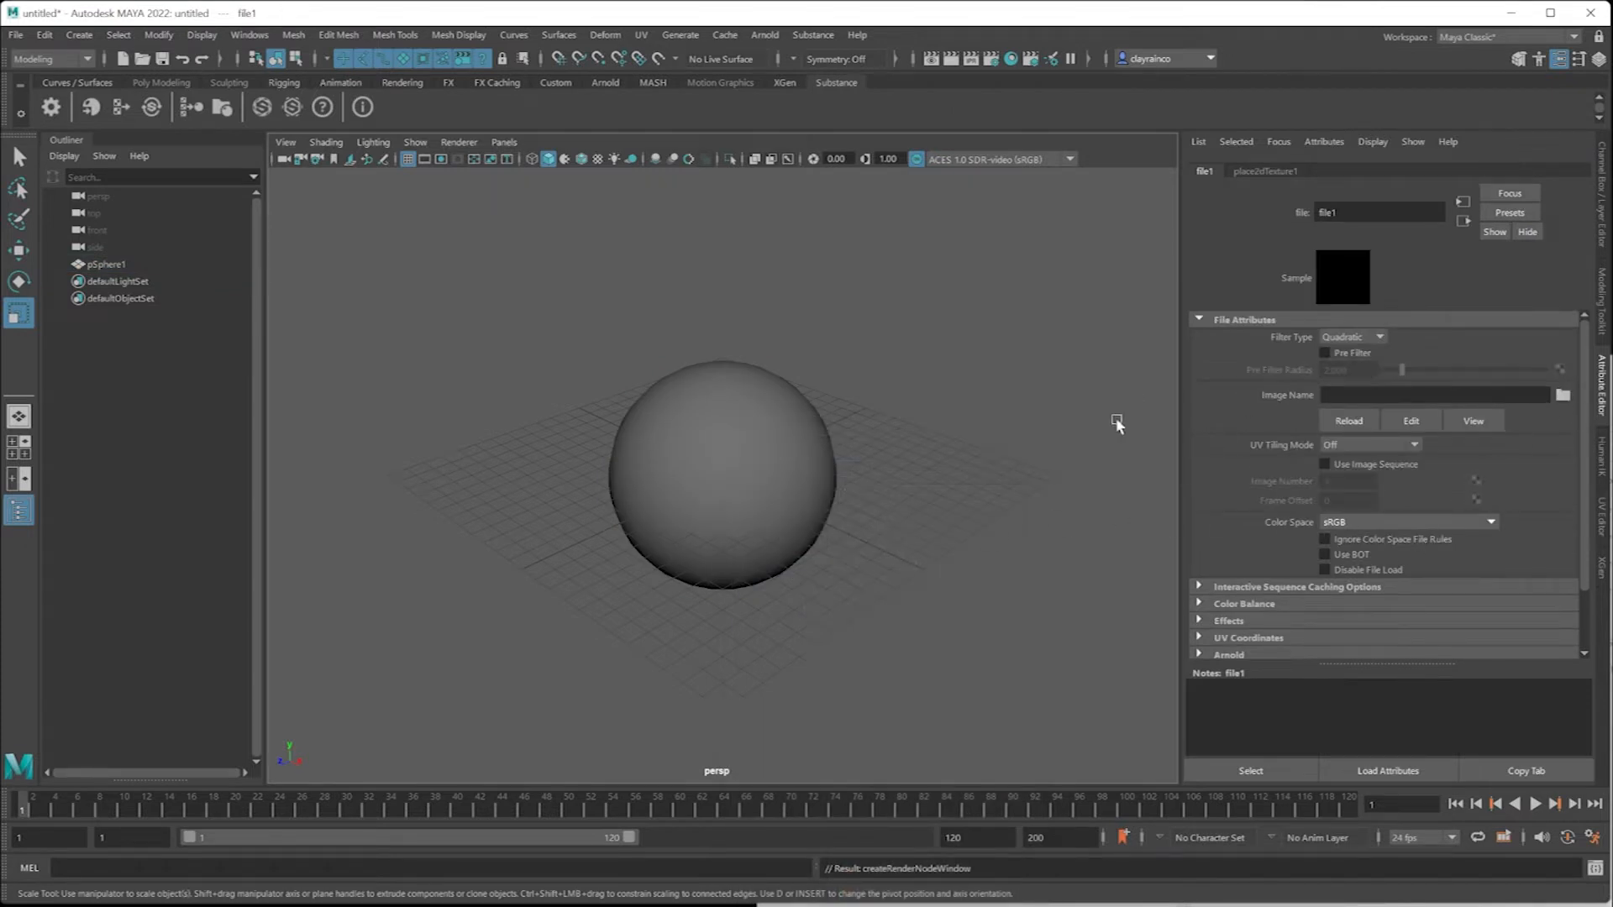
left_click(1563, 393)
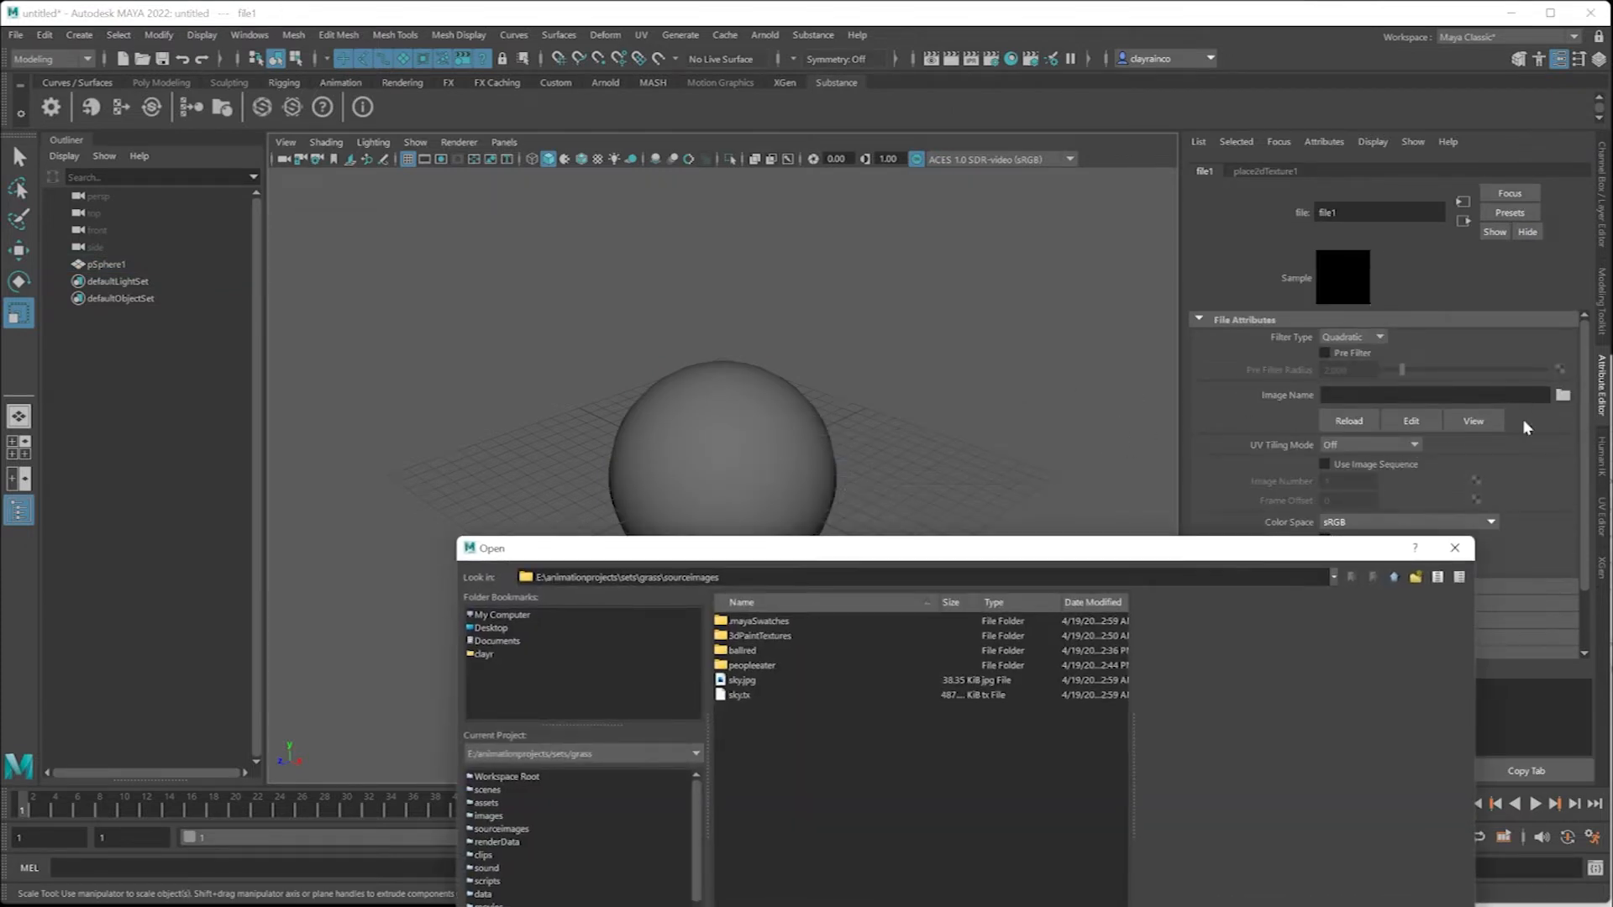
left_click_drag(910, 548, 913, 379)
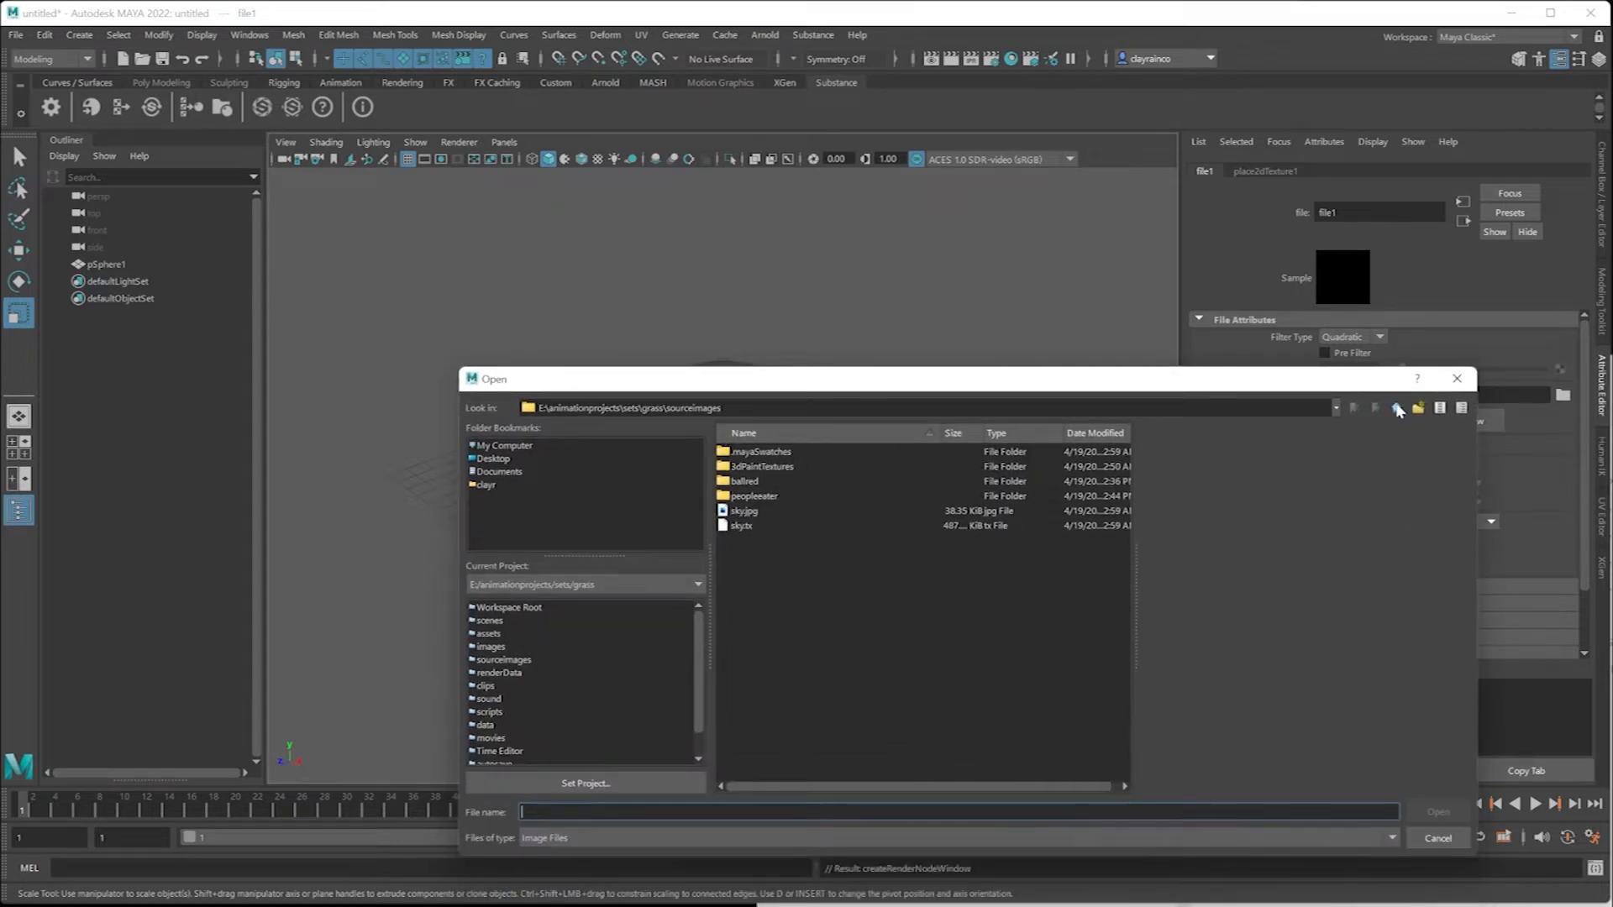
double_click(745, 481)
left_click(824, 452)
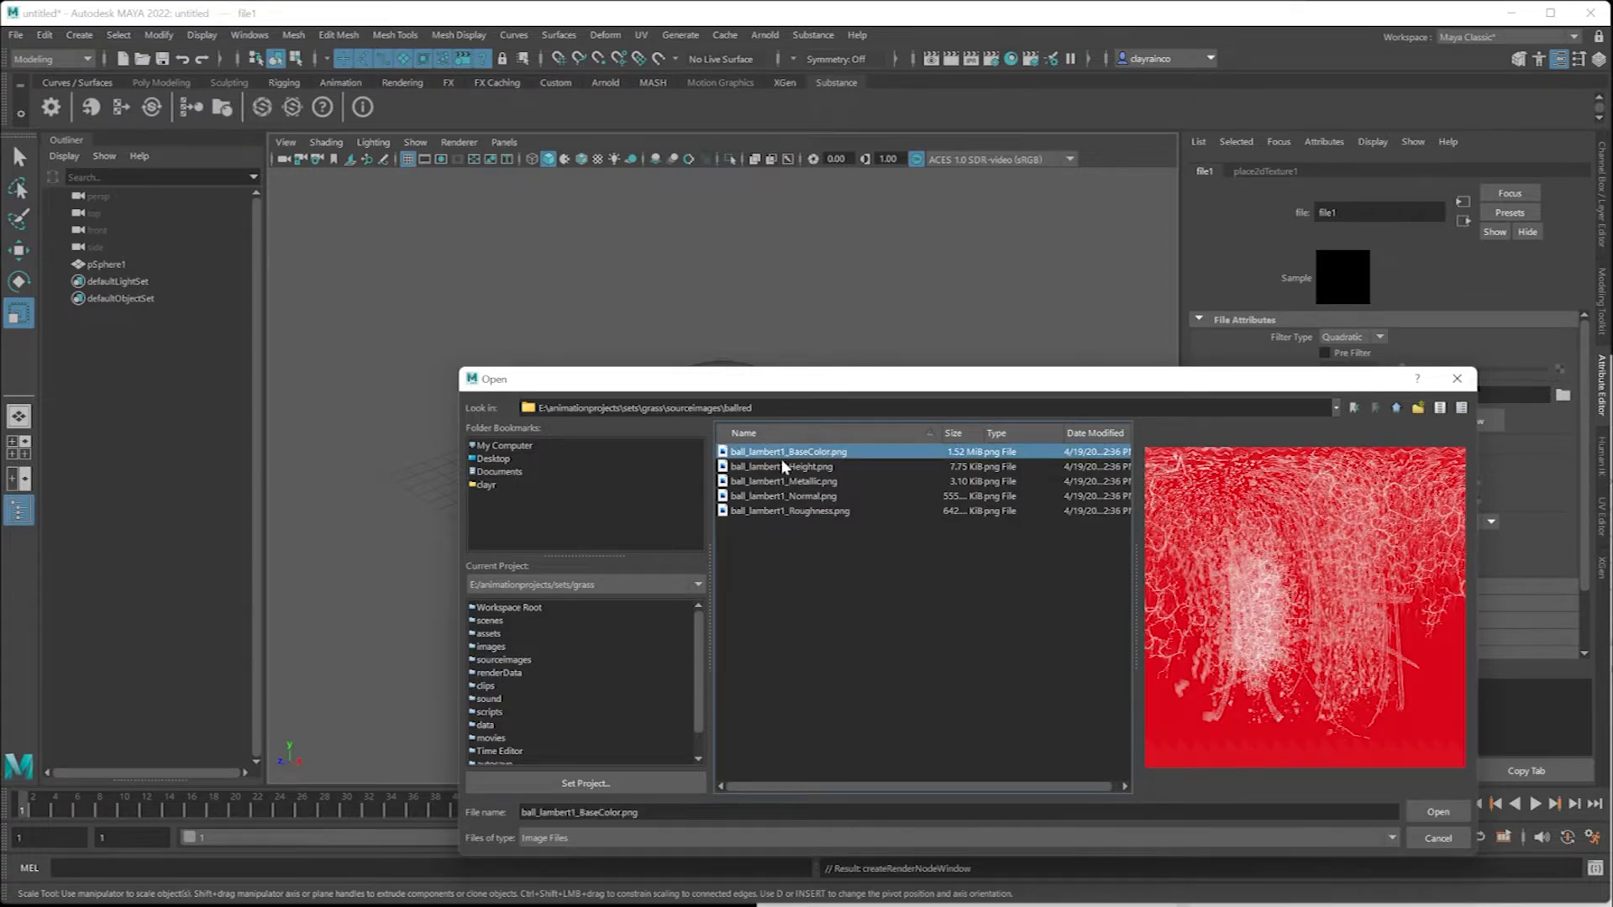
left_click(1438, 811)
- Turn on textured display in the viewport and make a test render of the sphere with Arnold
left_click(850, 532)
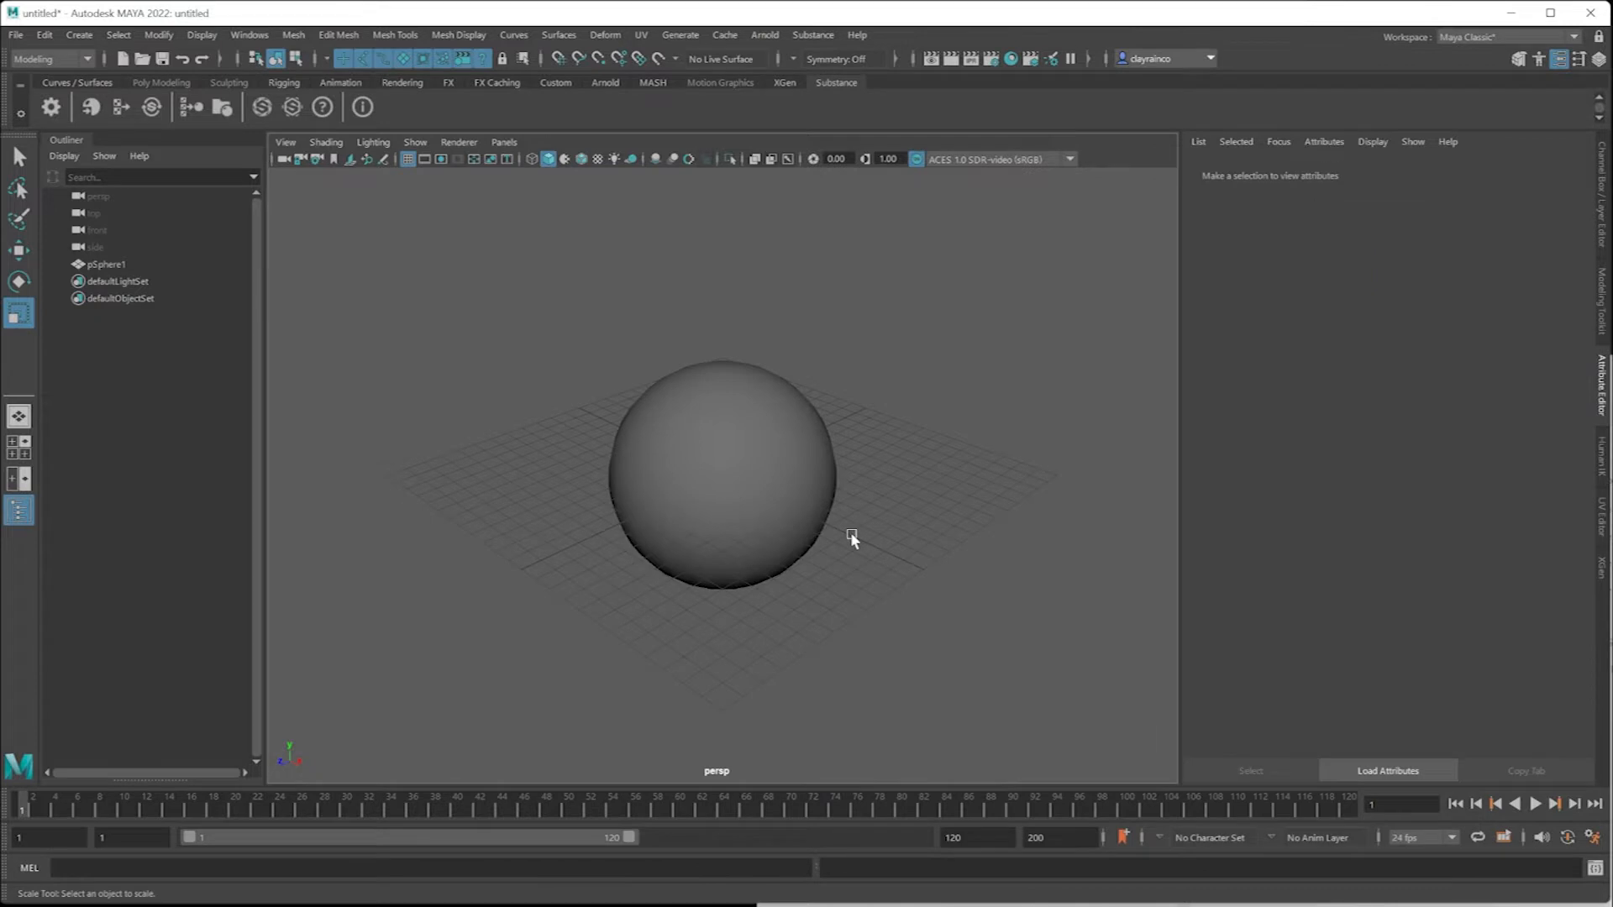
key("6")
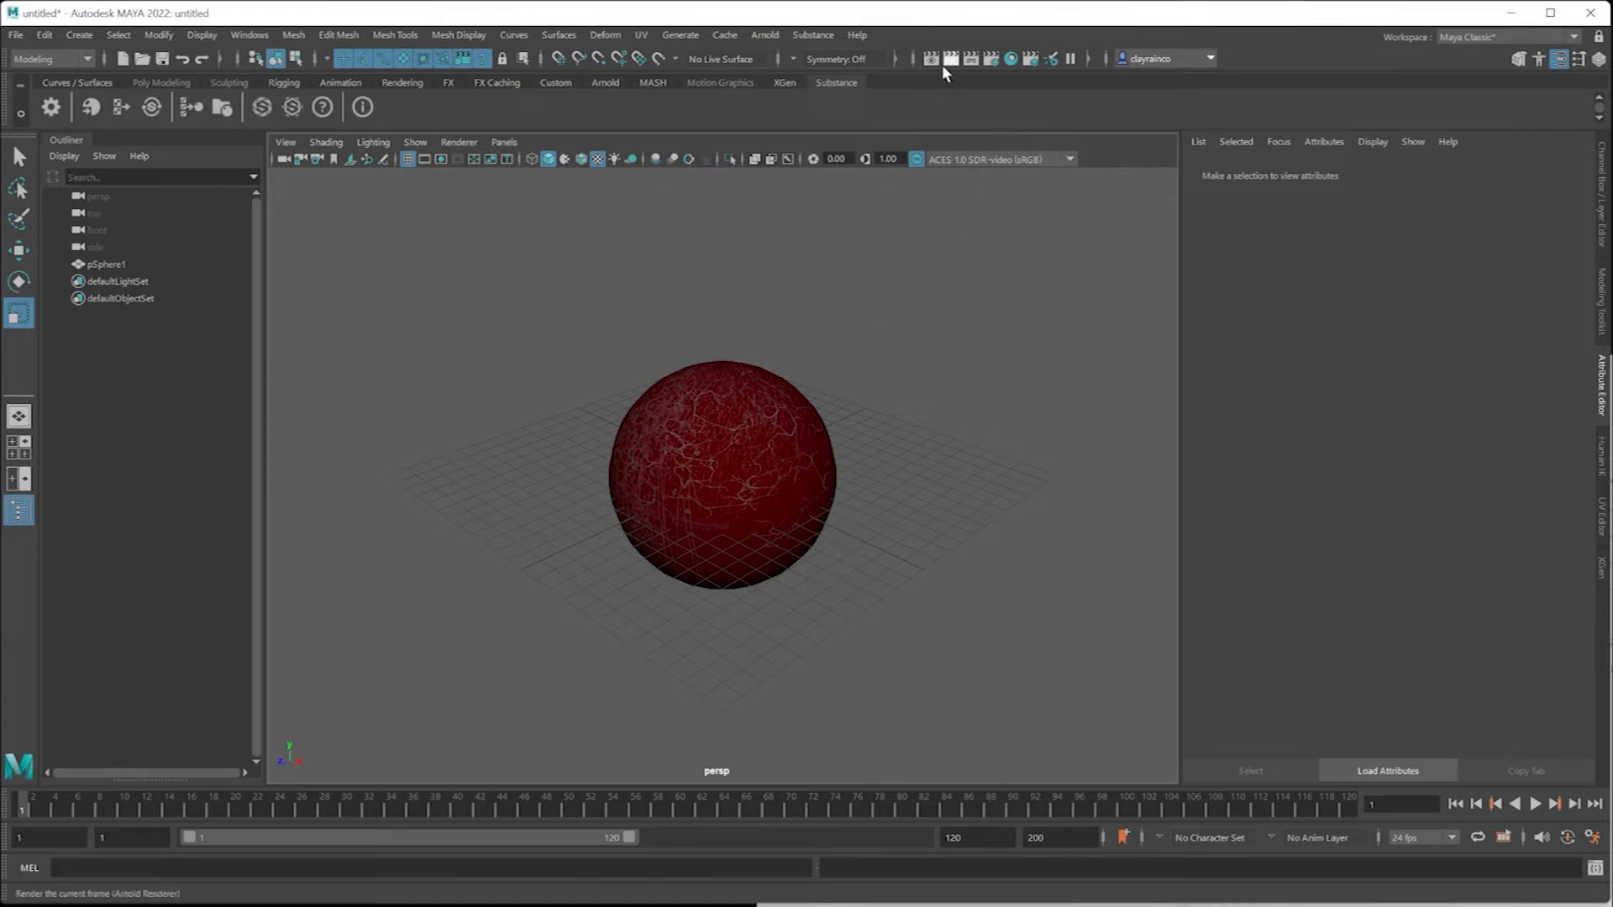
left_click(766, 35)
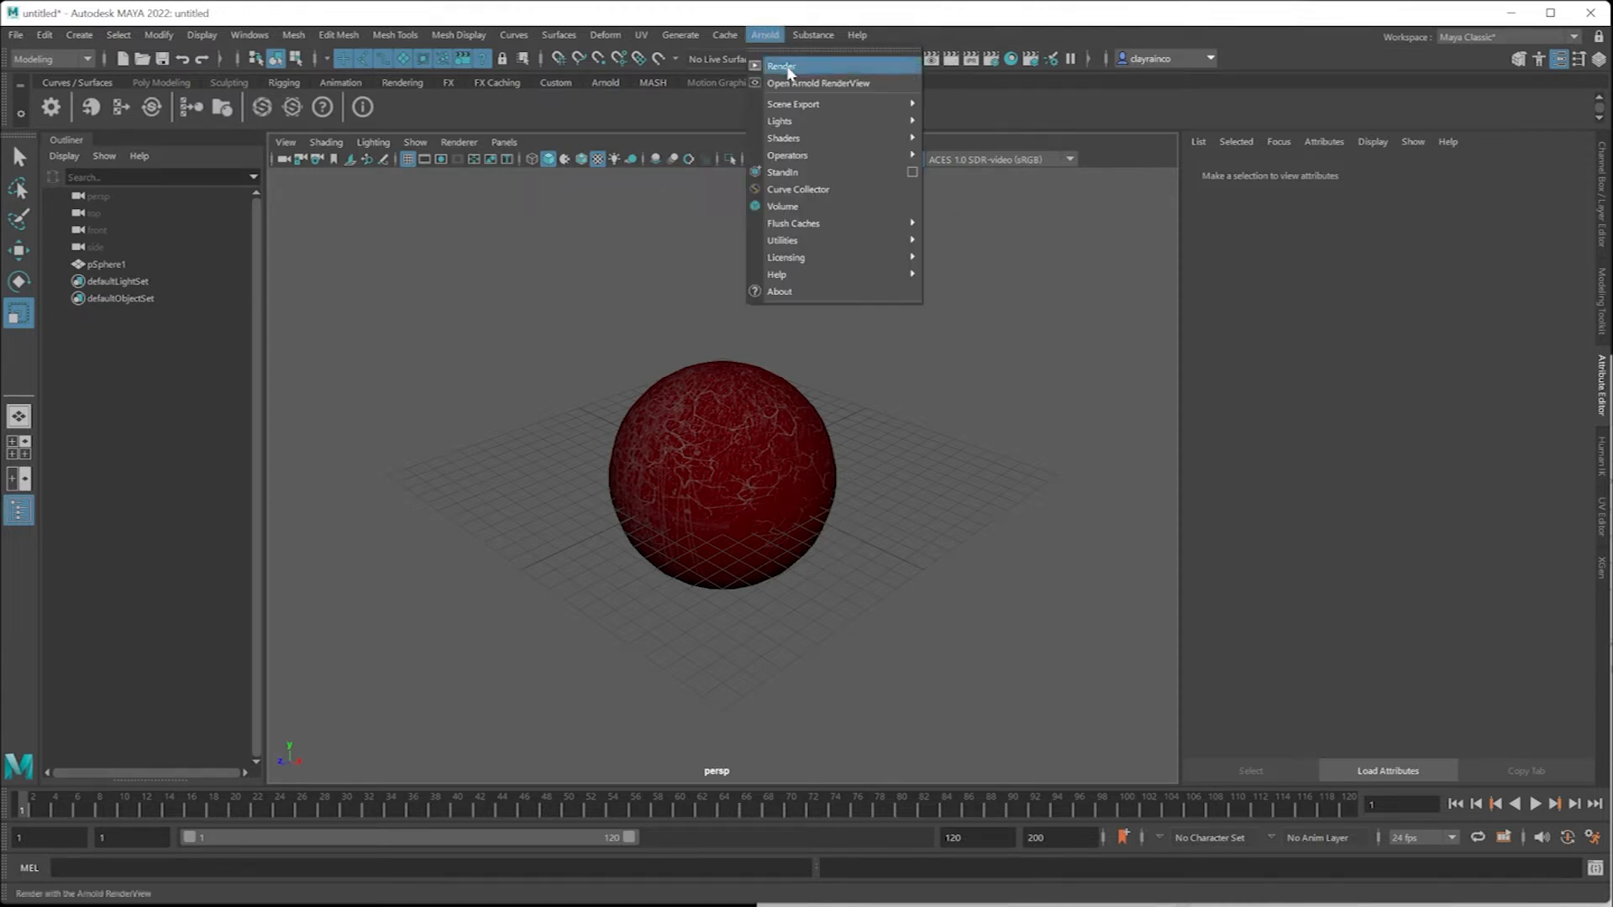
left_click(786, 67)
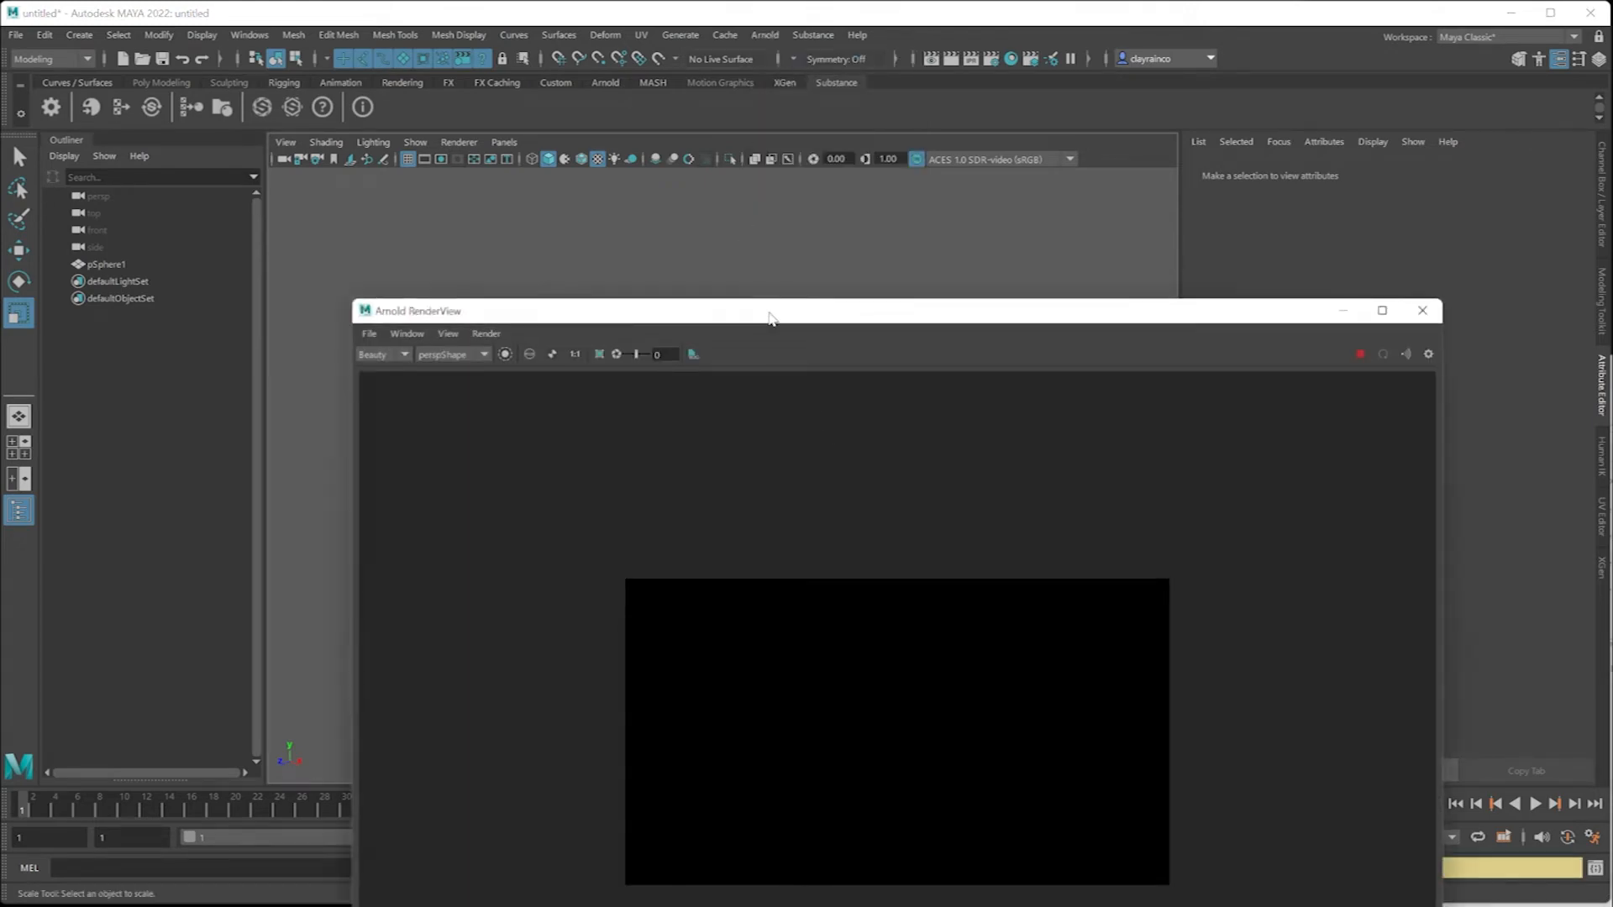
left_click_drag(771, 317, 679, 222)
left_click(1329, 216)
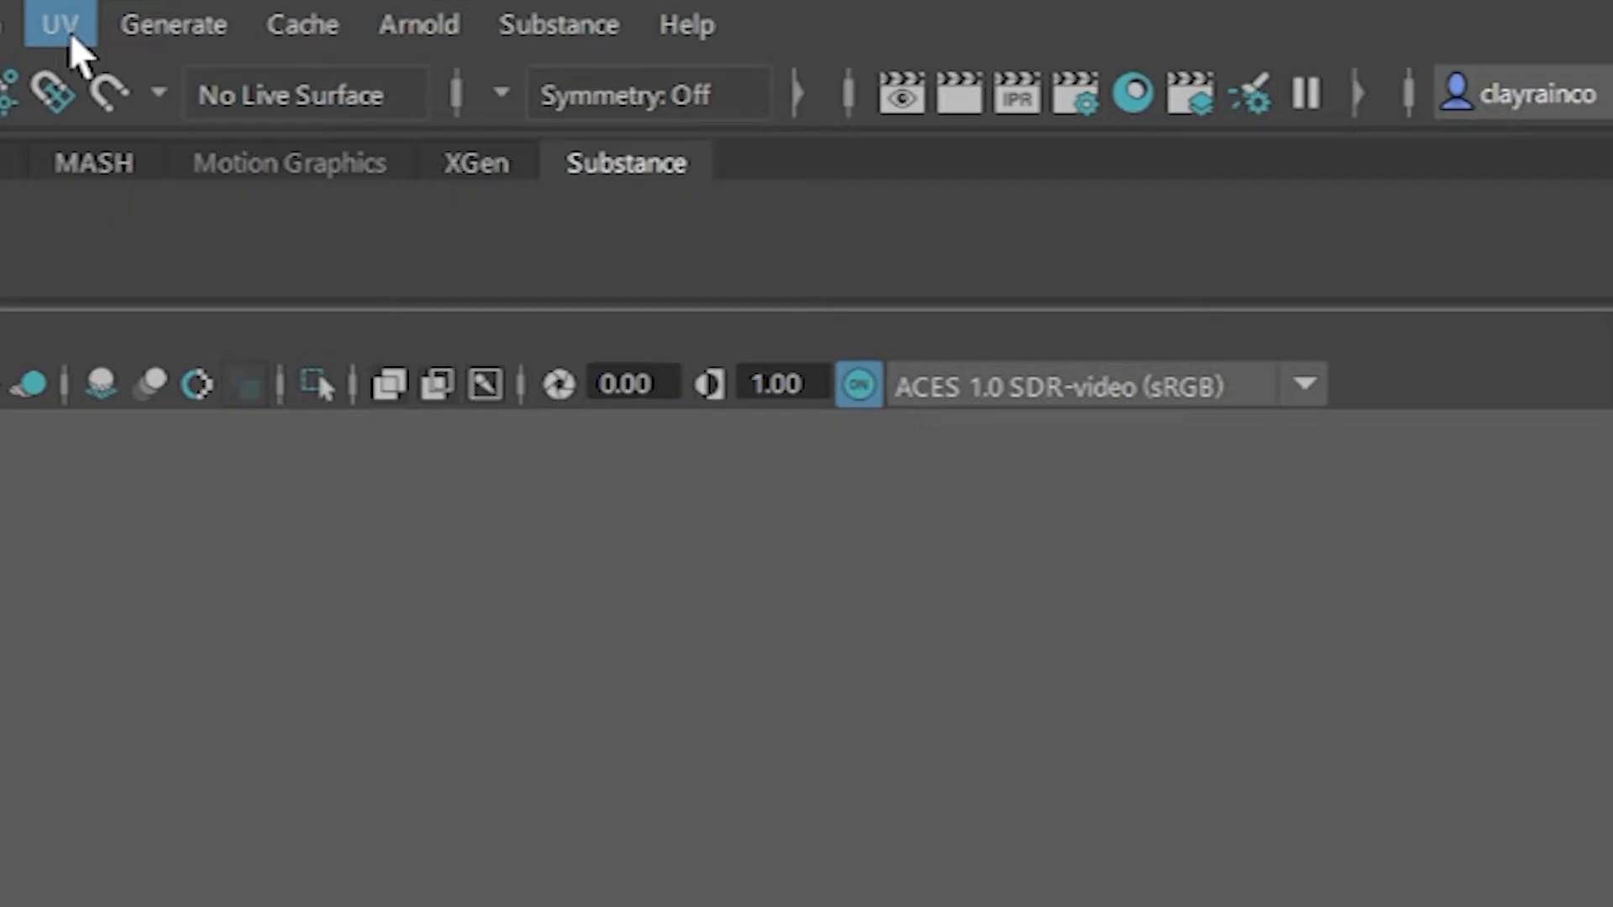
- Add an Arnold SkyDome light to the scene
left_click(414, 40)
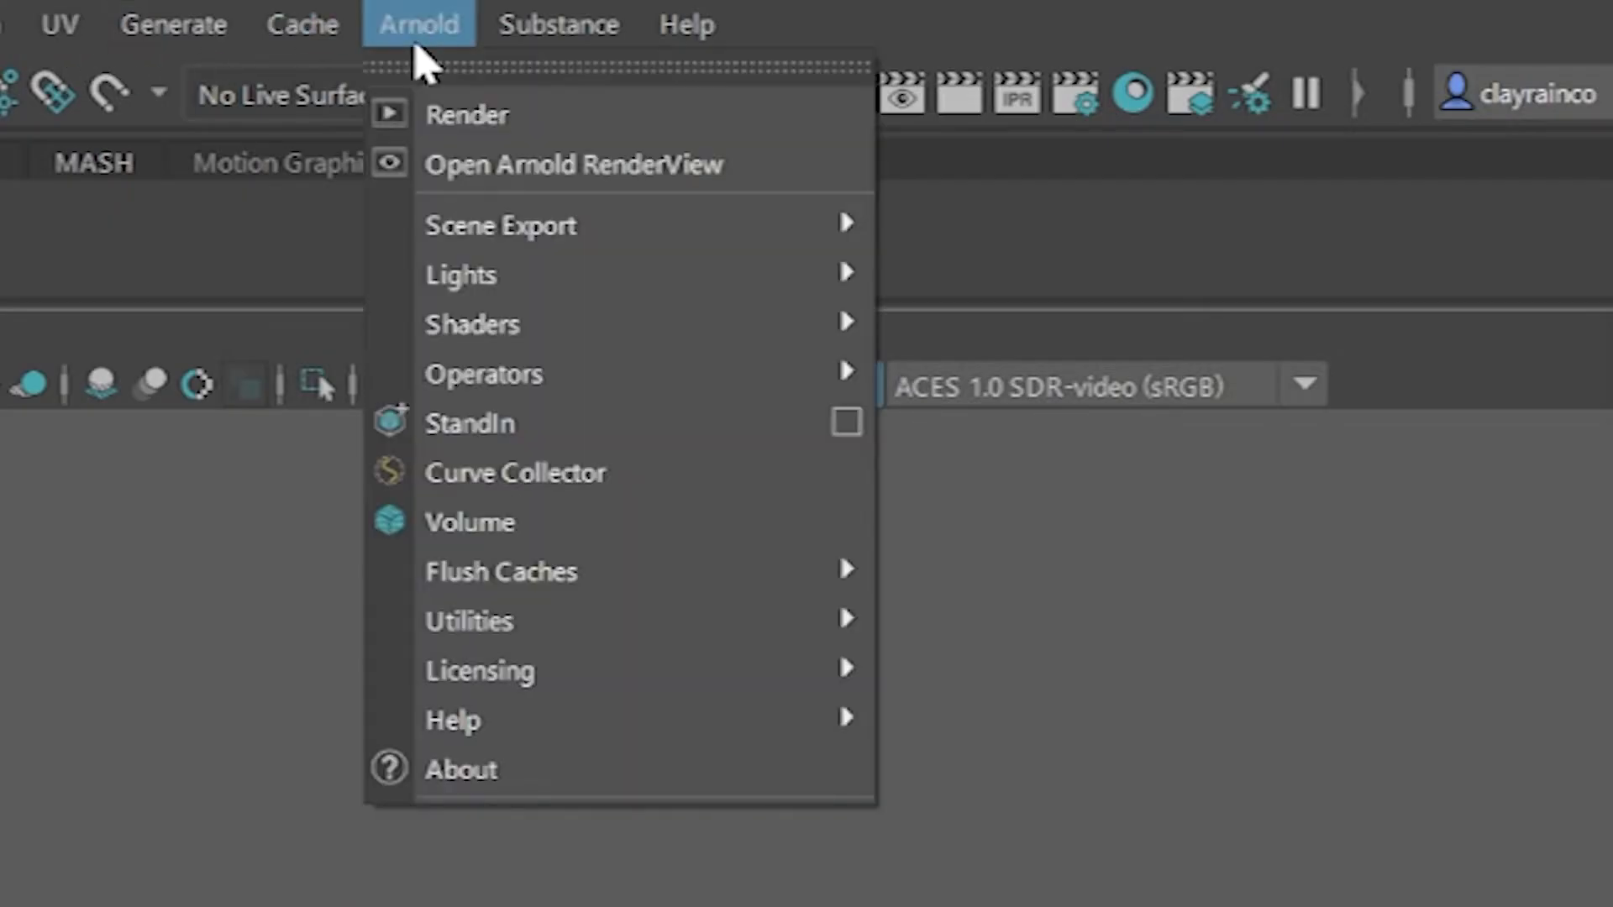
mouse_move(452, 290)
left_click(1046, 329)
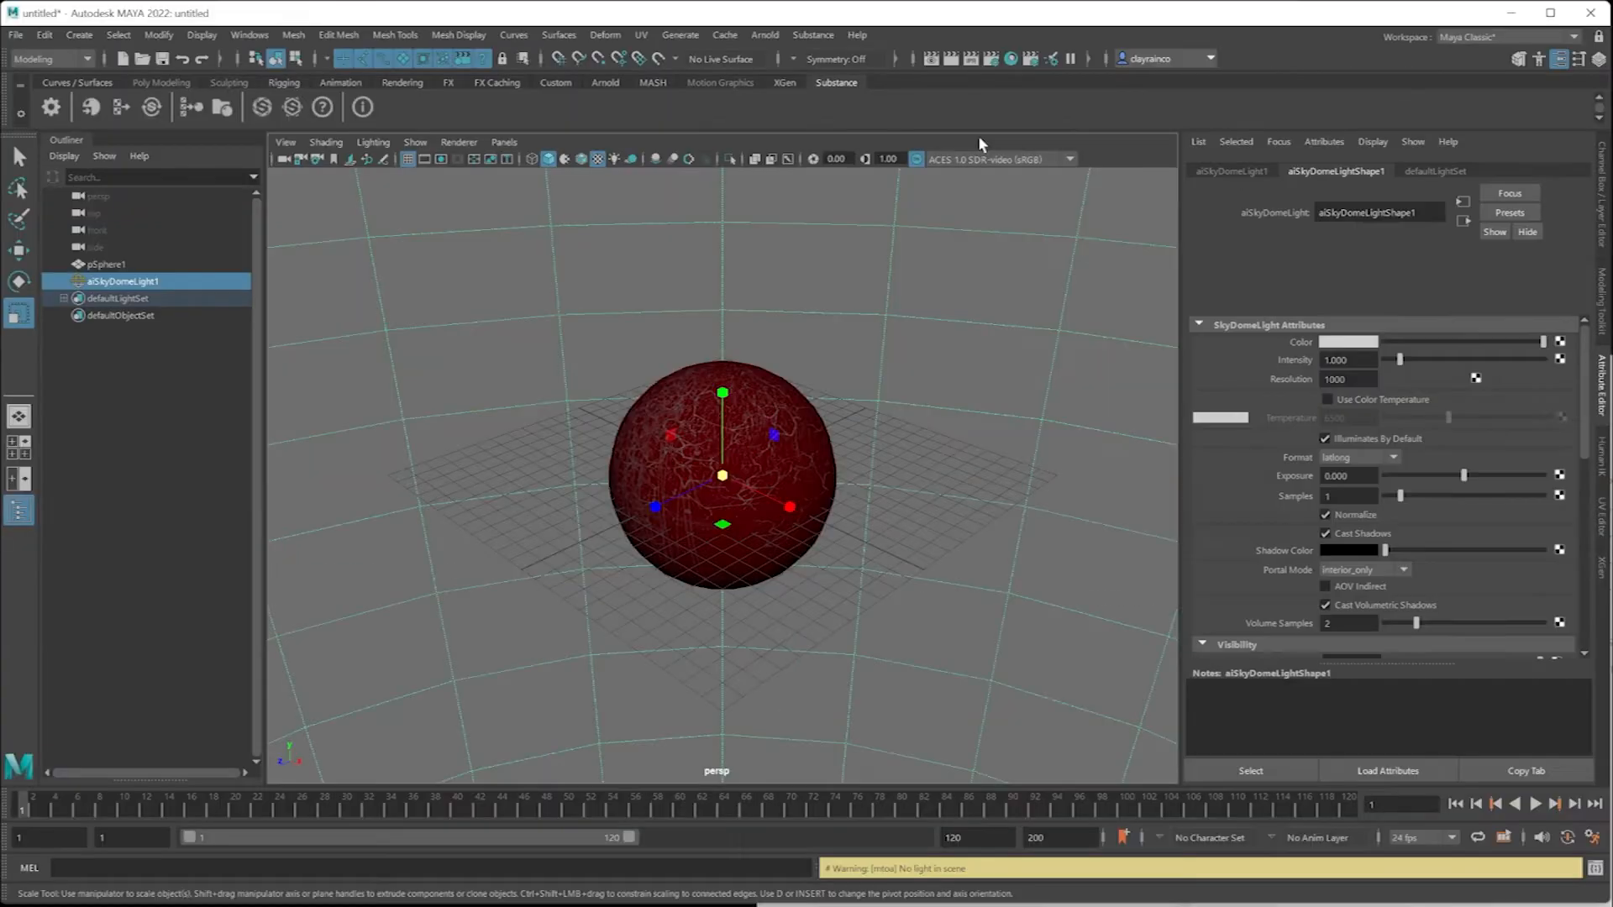
- Render the sphere with Arnold under the sky dome light, then close the render view
left_click(763, 35)
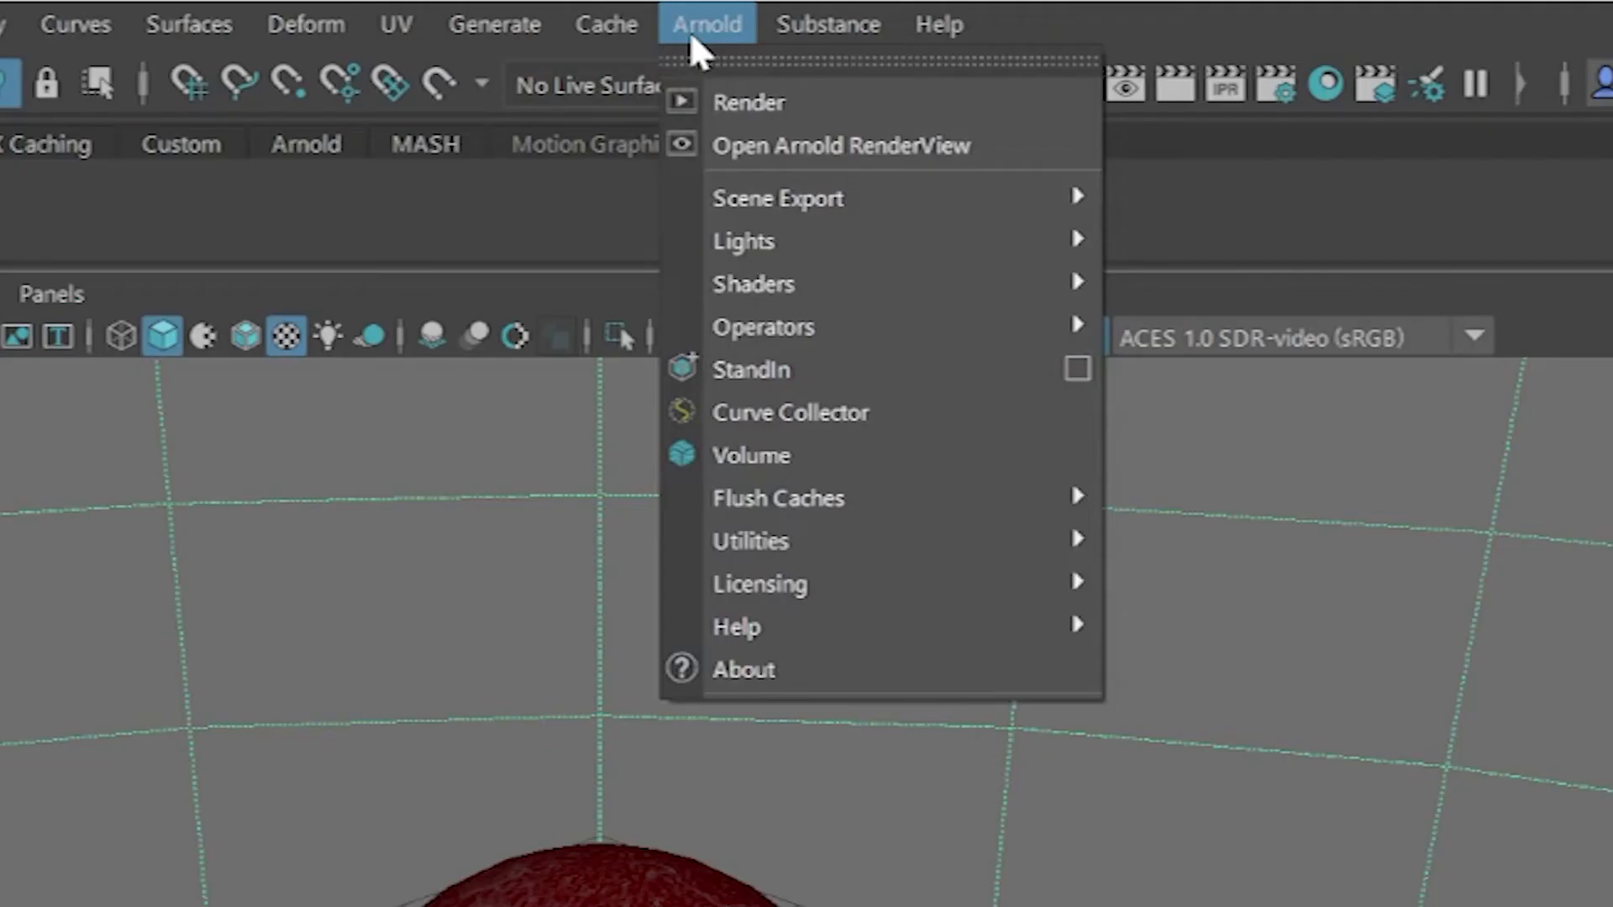
left_click(777, 64)
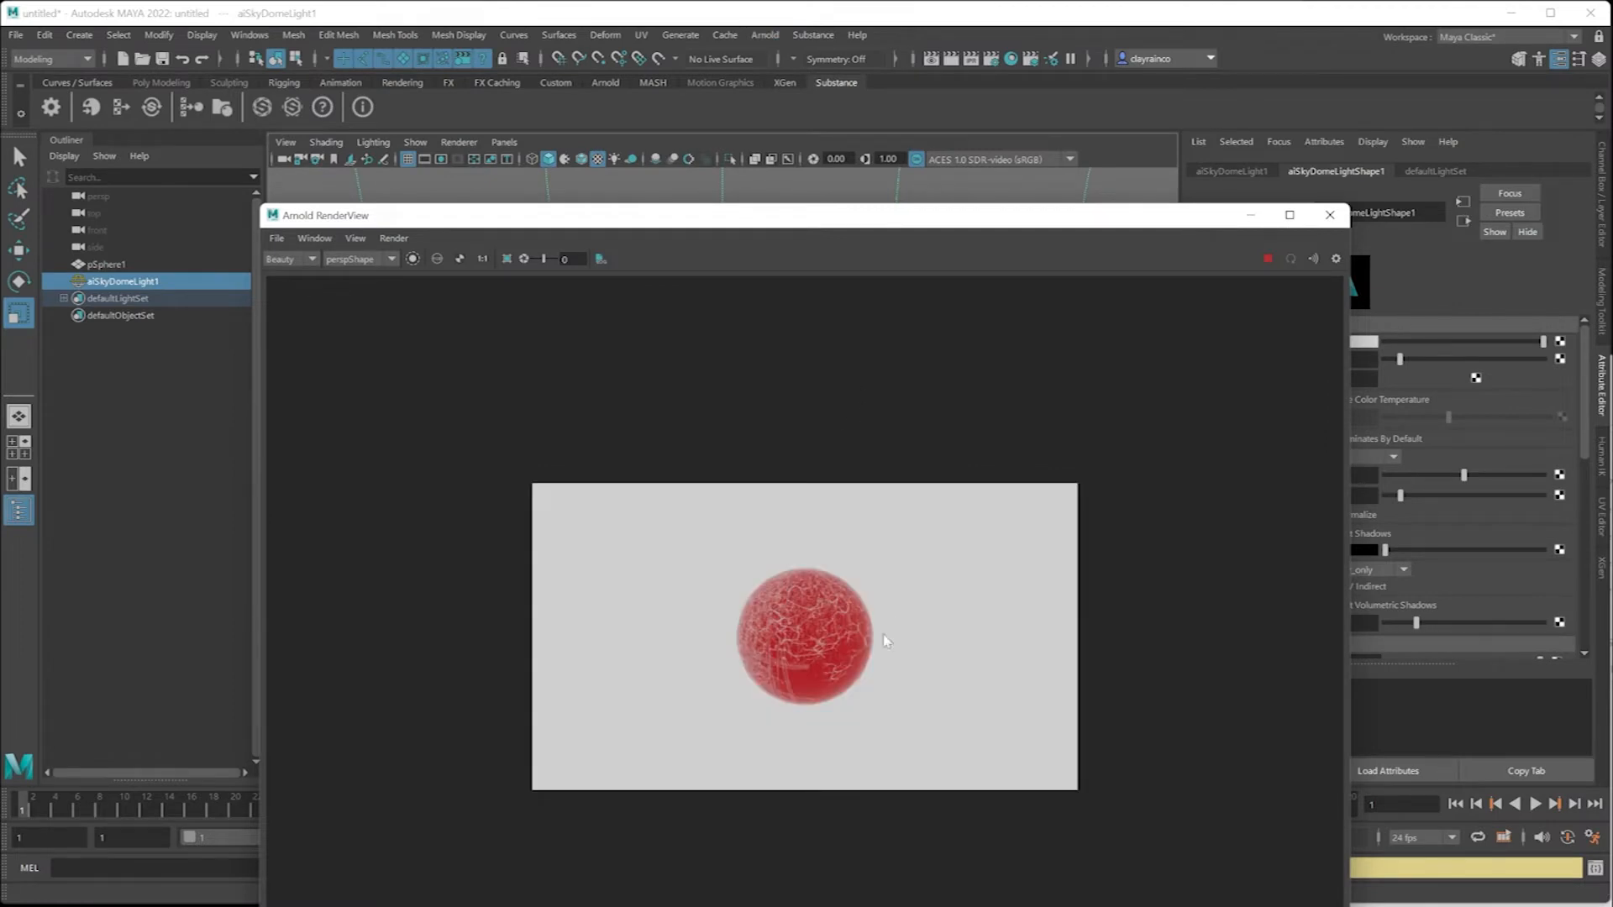
left_click(1330, 215)
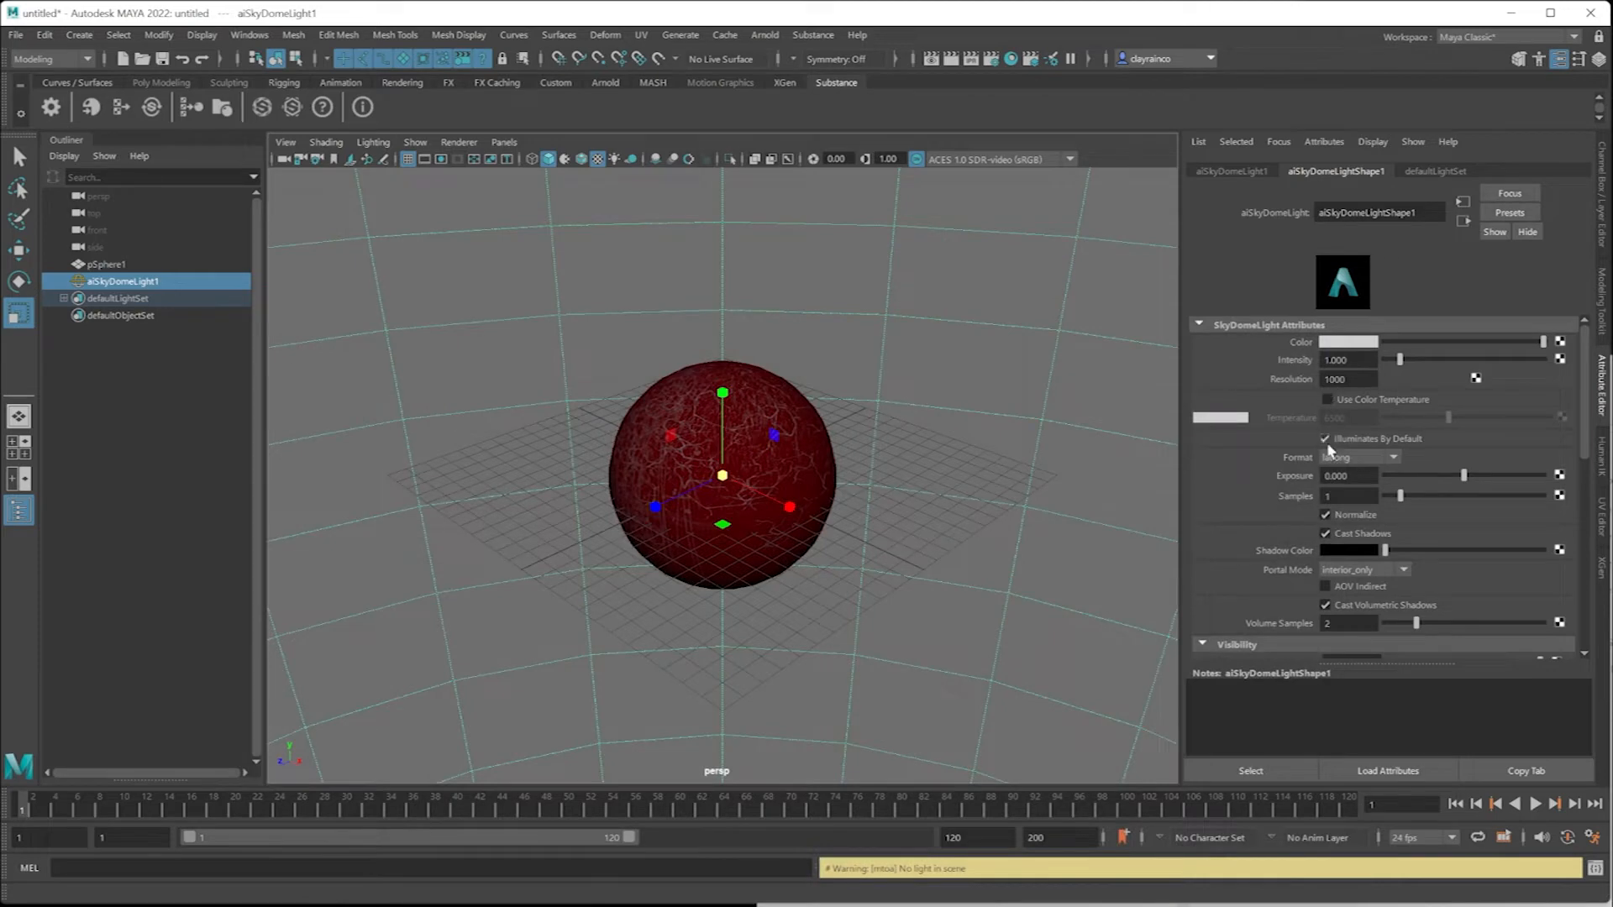
- Inspect the Geometry attributes of the sphere's aiStandardSurface material, including bump mapping
left_click(821, 461)
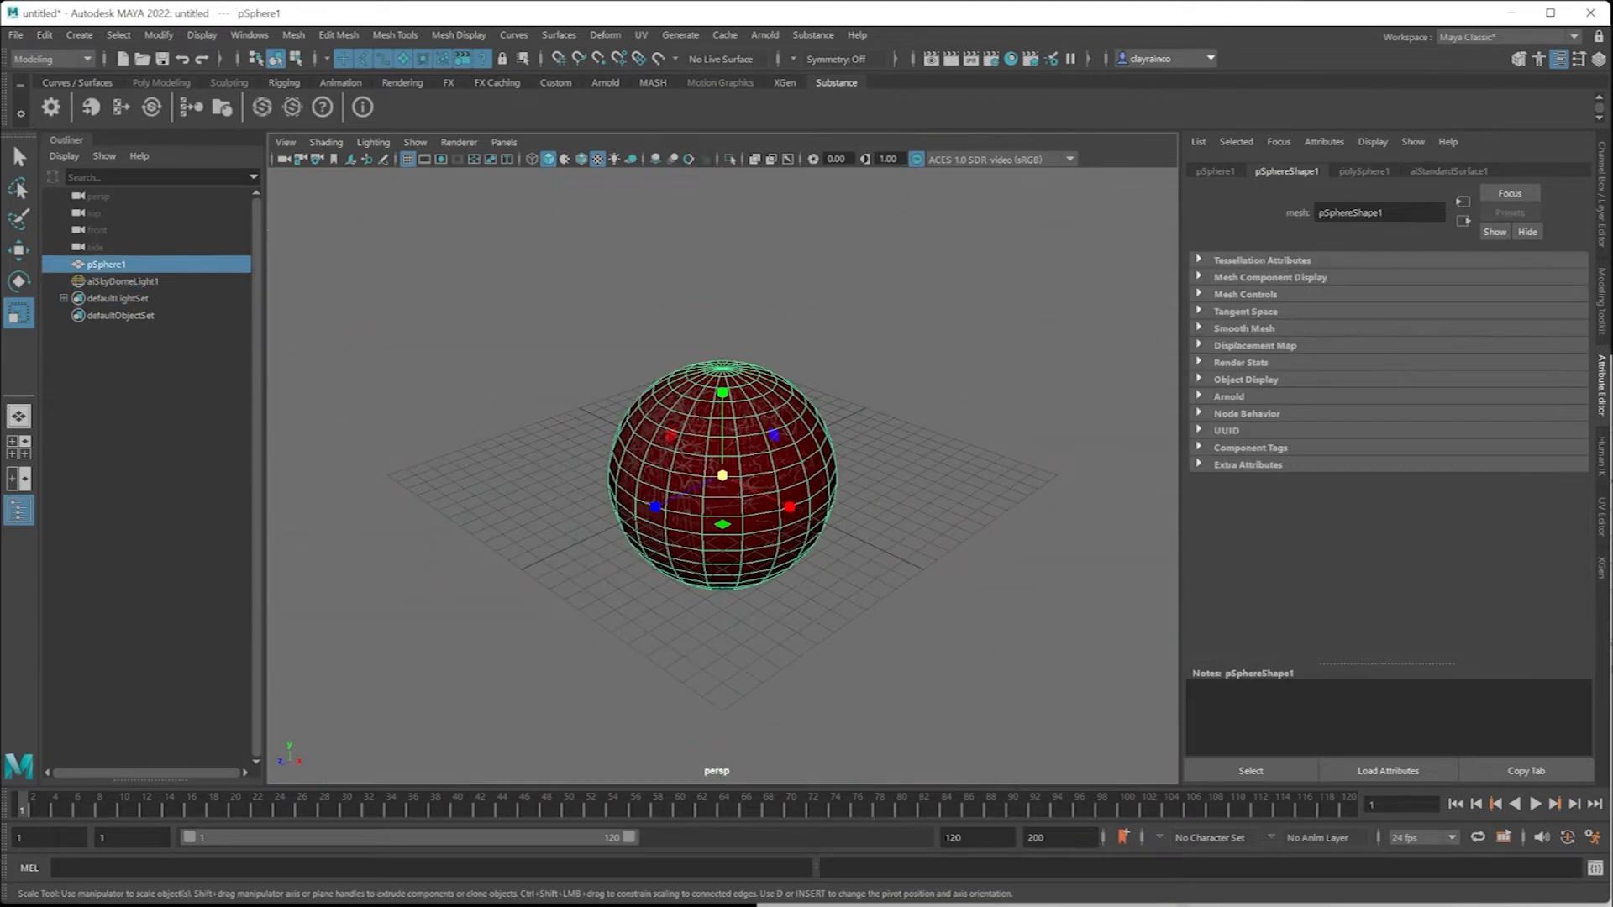
left_click(1447, 170)
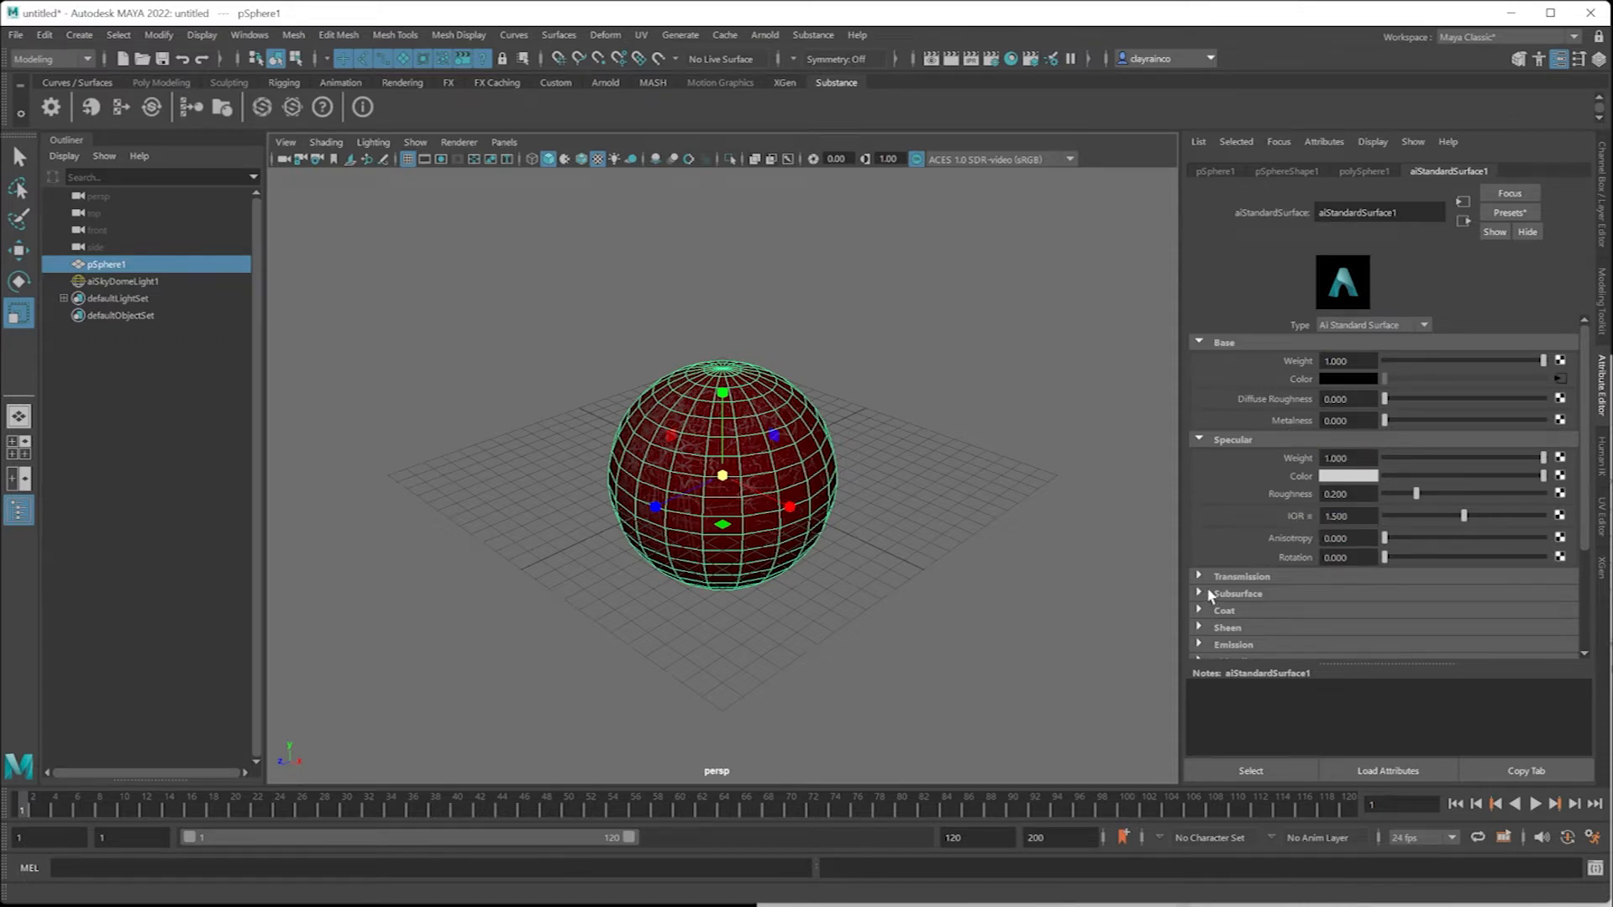
scroll(1210, 592, "down", 3)
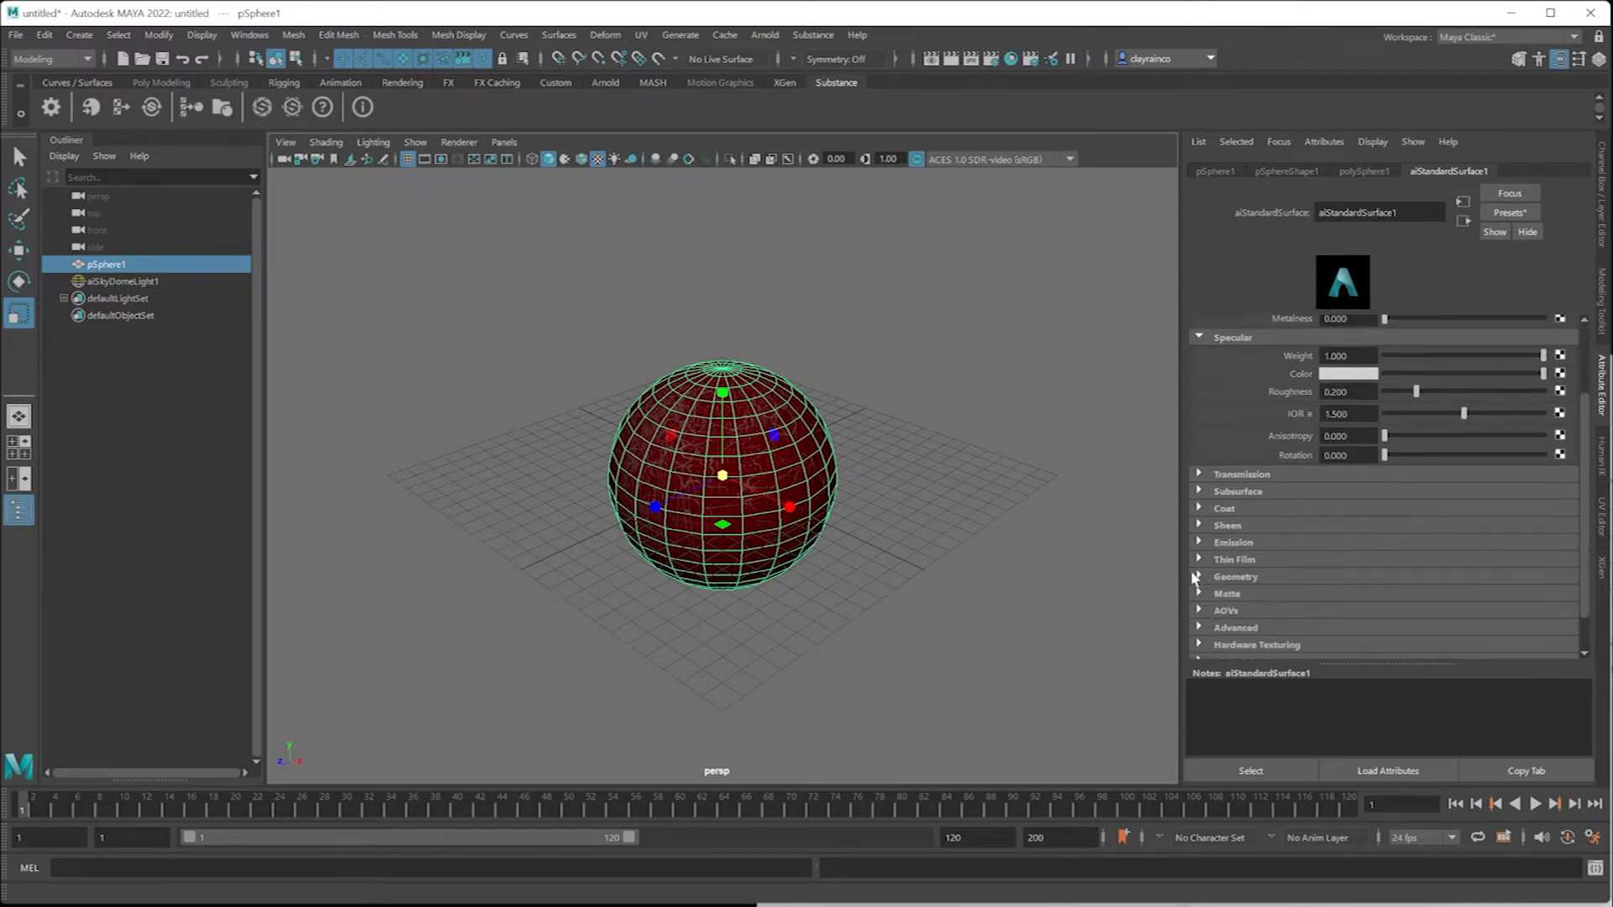
left_click(1201, 576)
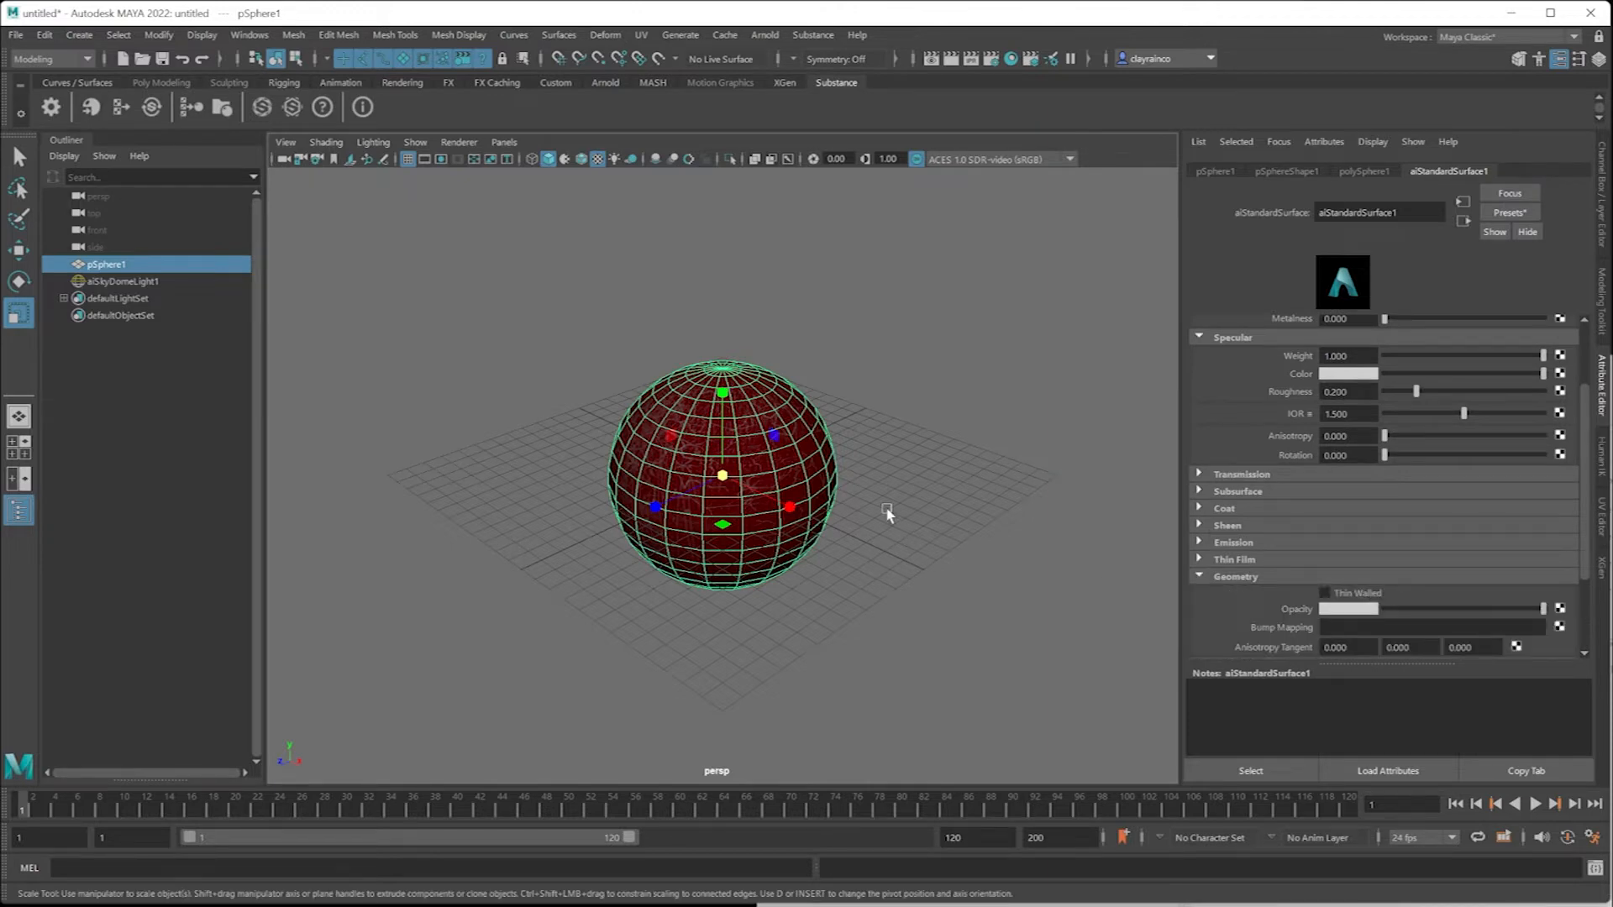
- Replace the sphere's material with a new aiStandardSurface and leave the sphere selected with the Move tool
right_click_drag(797, 429, 826, 864)
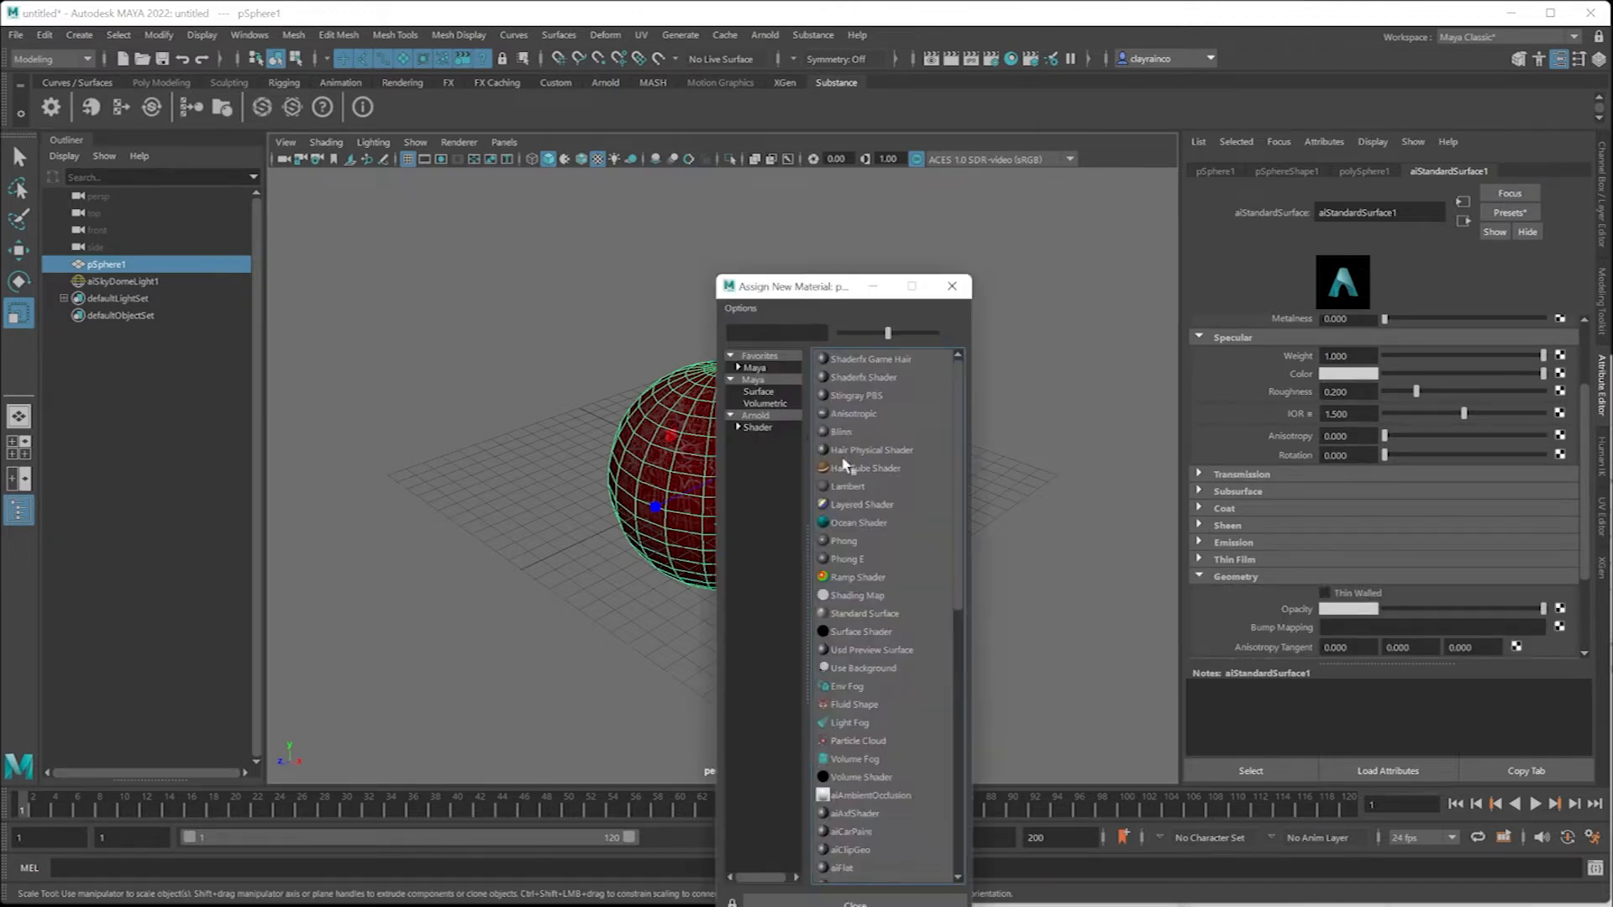
left_click(755, 415)
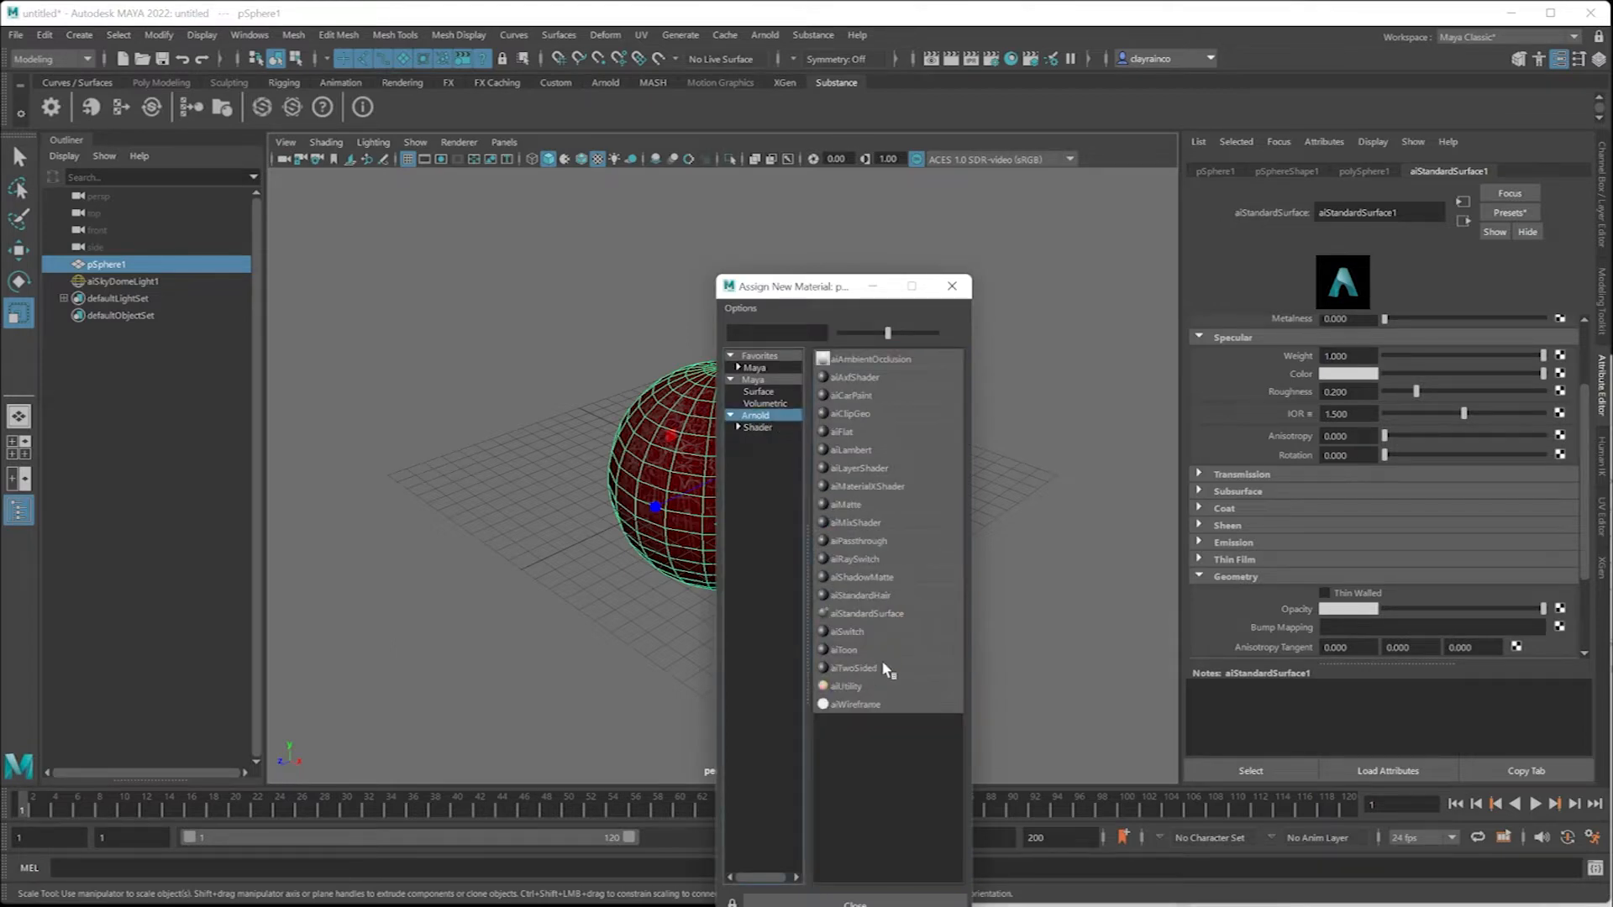
left_click(866, 613)
left_click(867, 388)
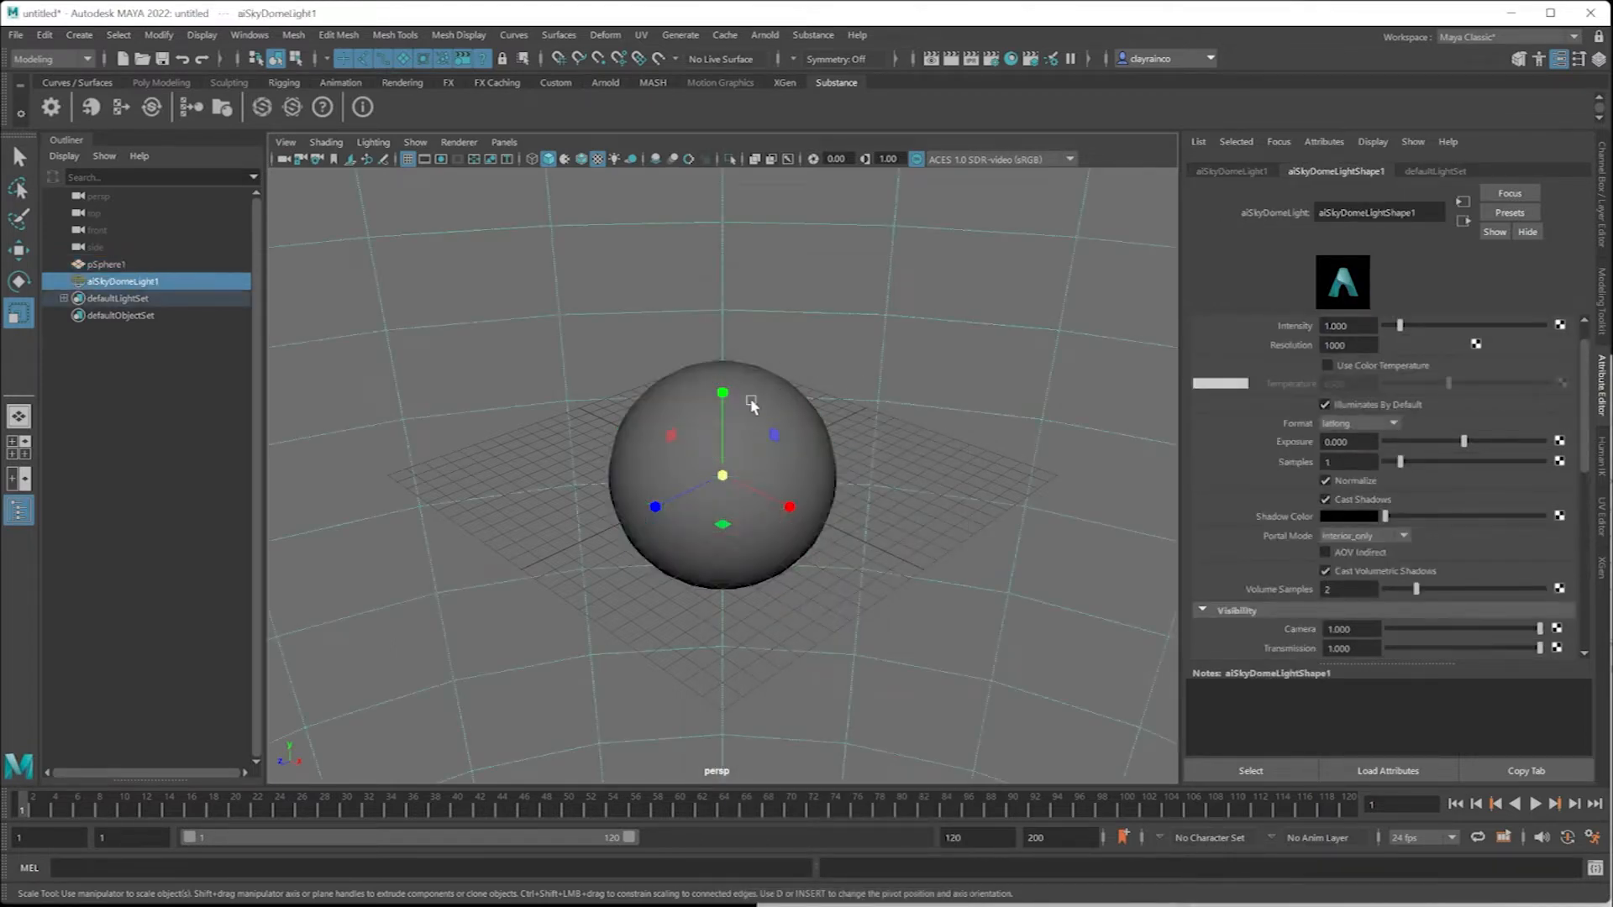
left_click(106, 264)
left_click(19, 250)
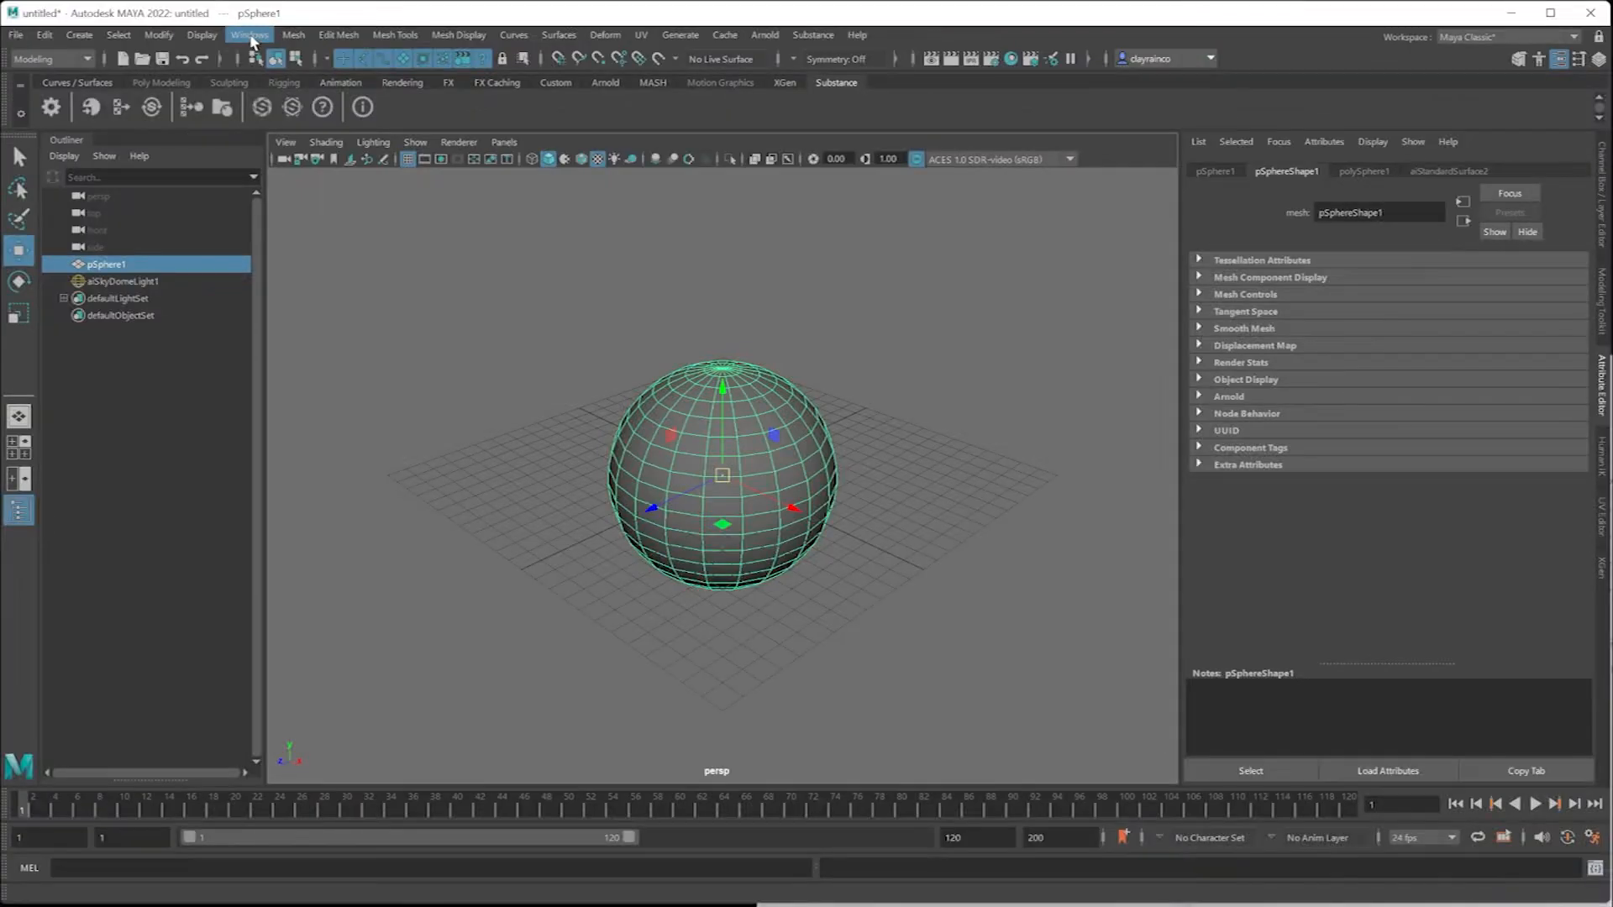
- Search the Plug-in Manager for "sub" to check whether the Substance plug-ins are loaded, then close it
left_click(251, 35)
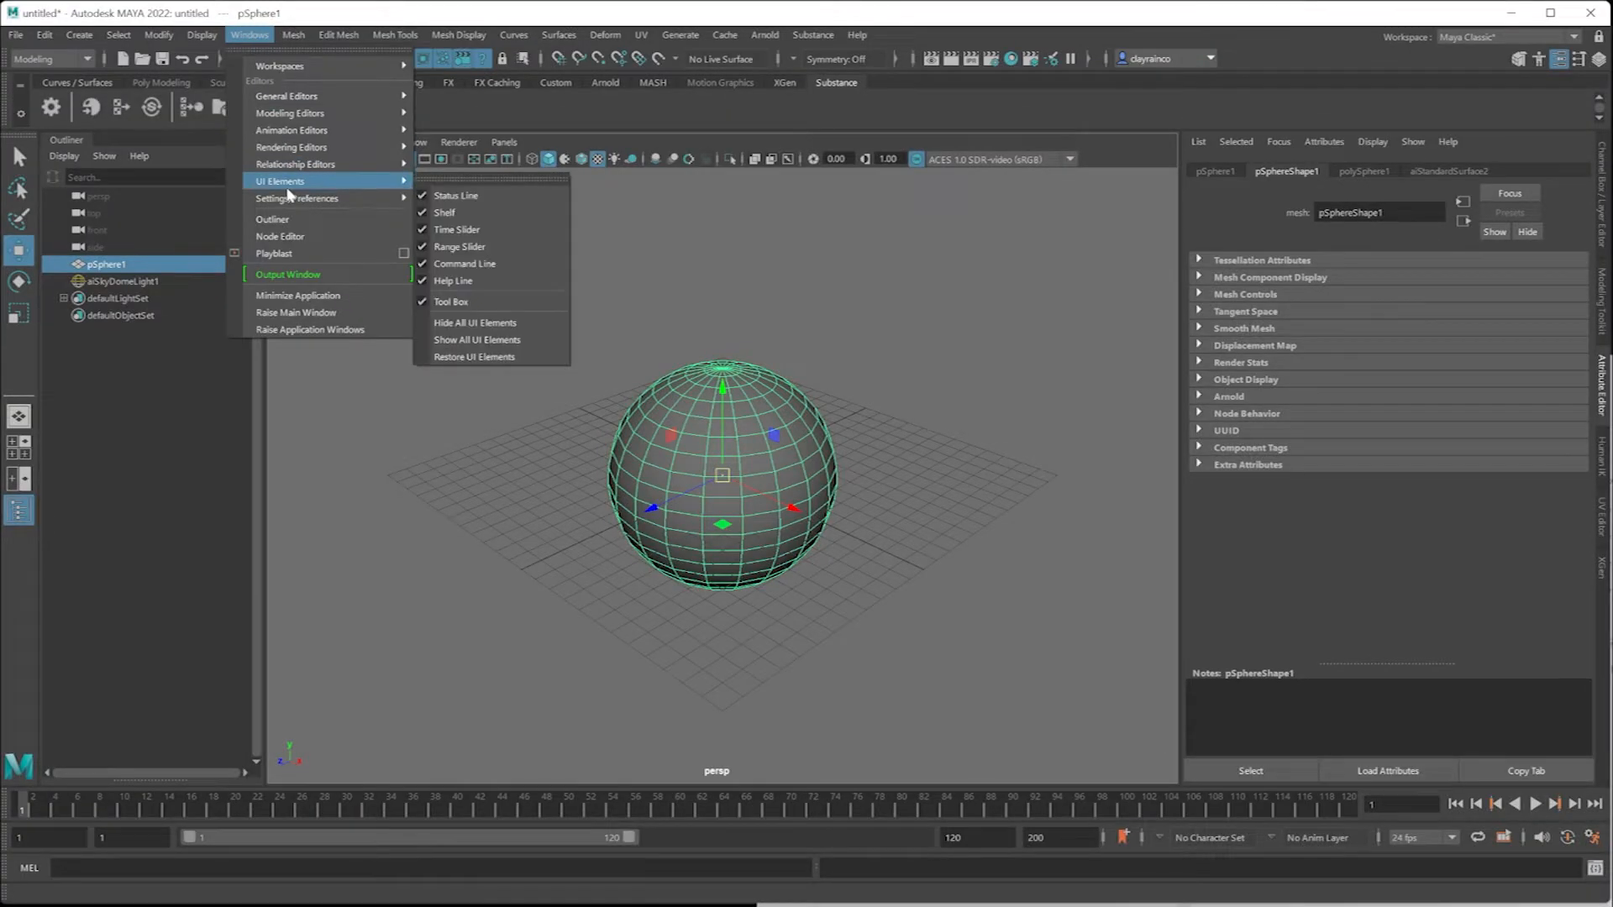
mouse_move(336, 199)
left_click(471, 307)
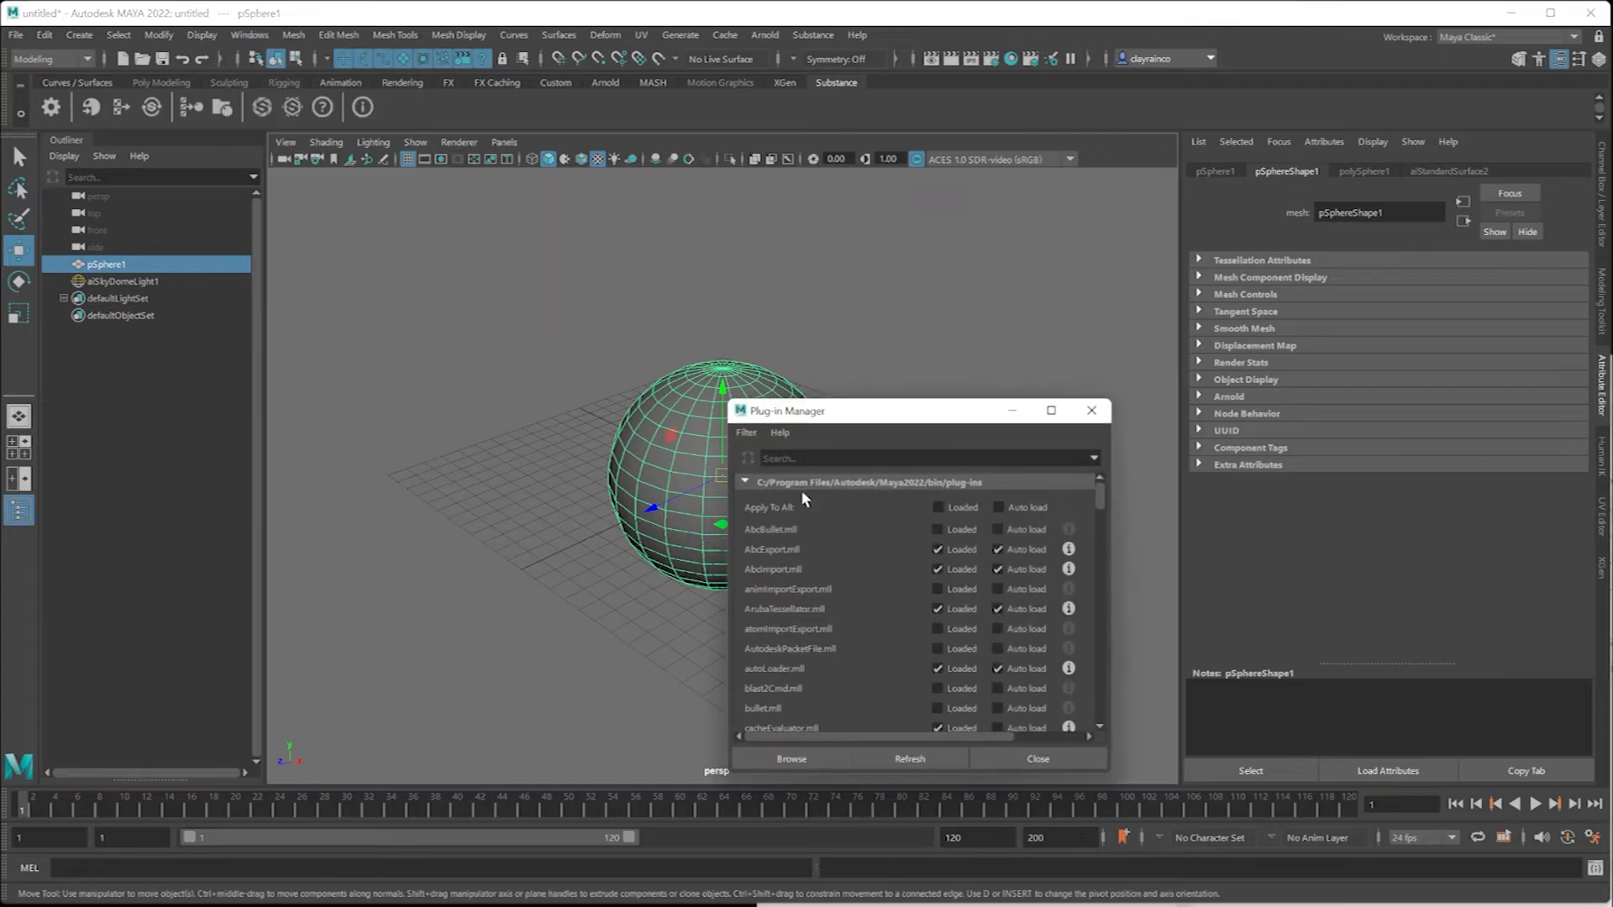
left_click(808, 457)
type("su")
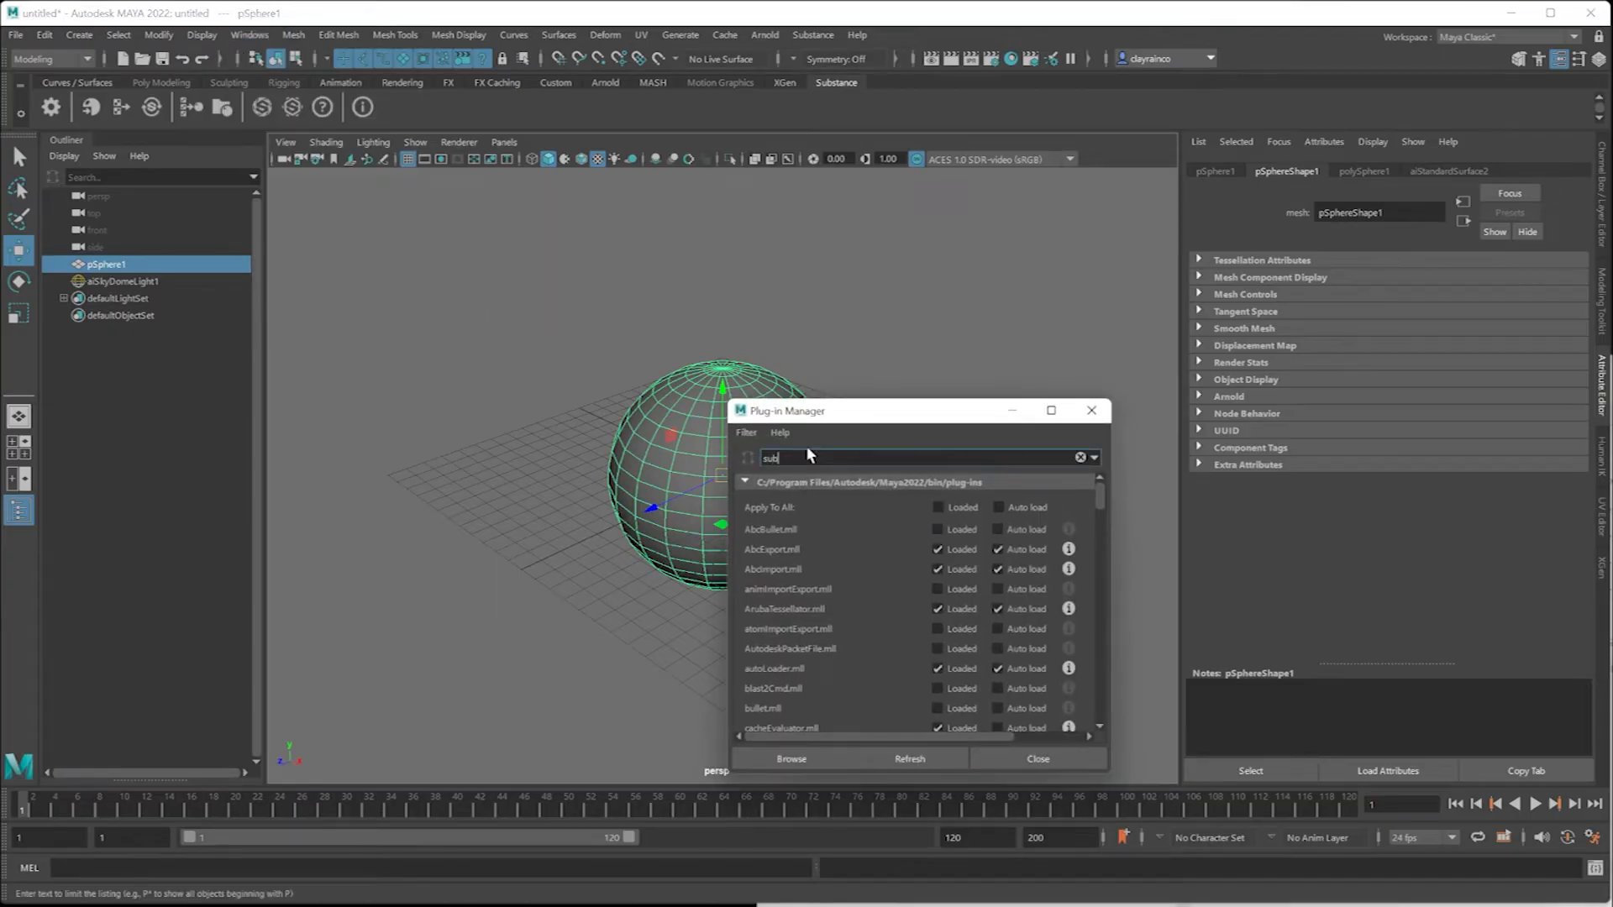
type("b")
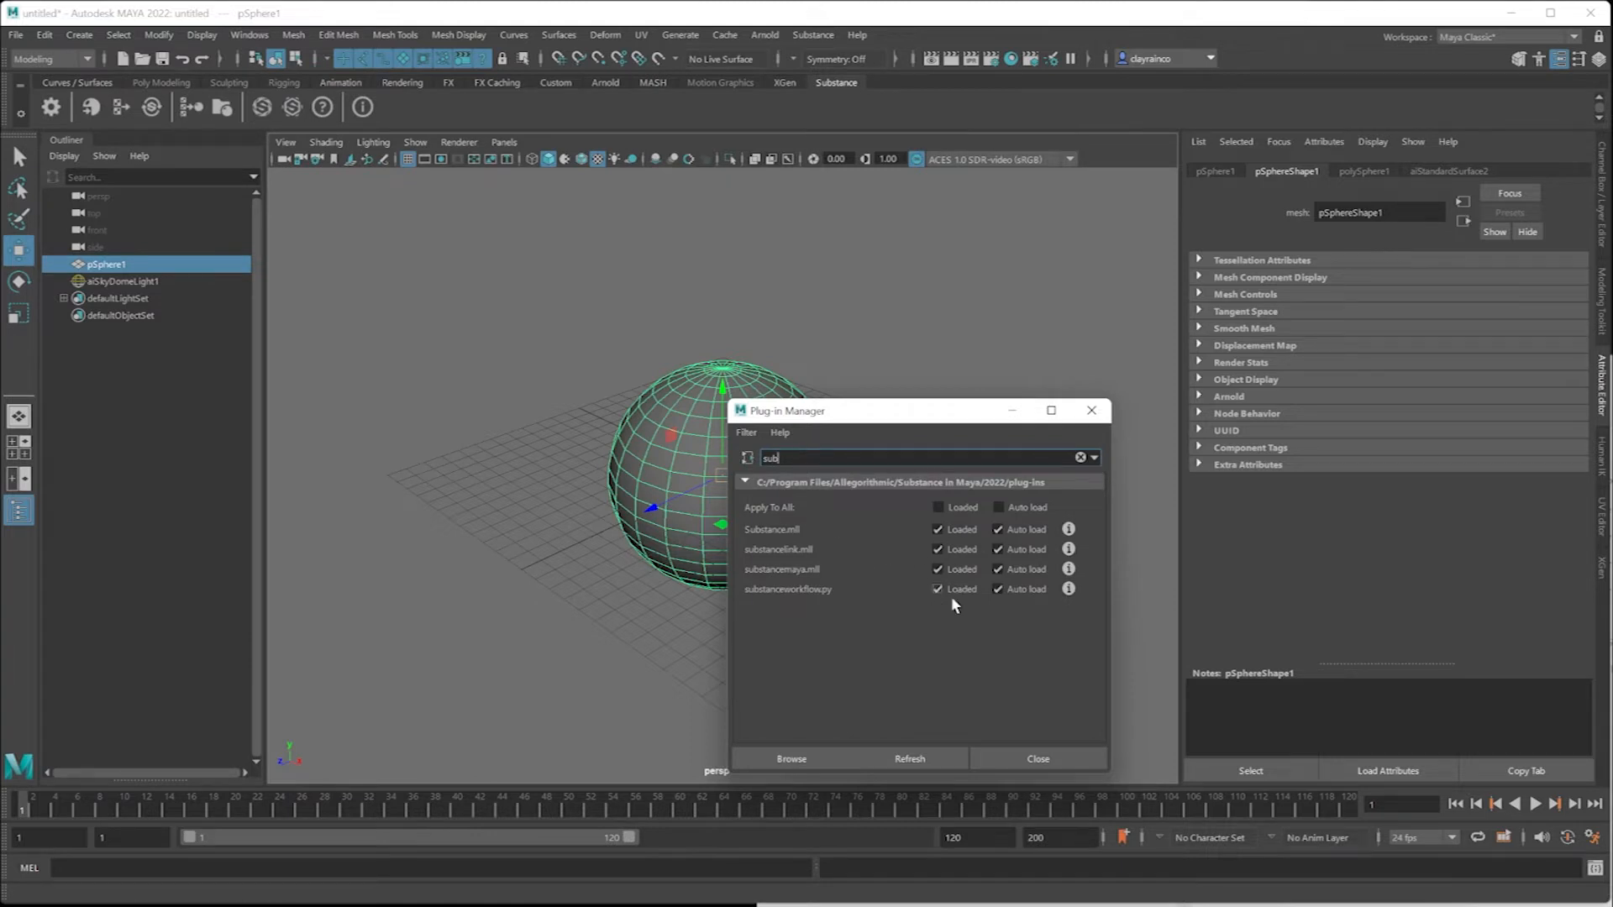
left_click(1038, 759)
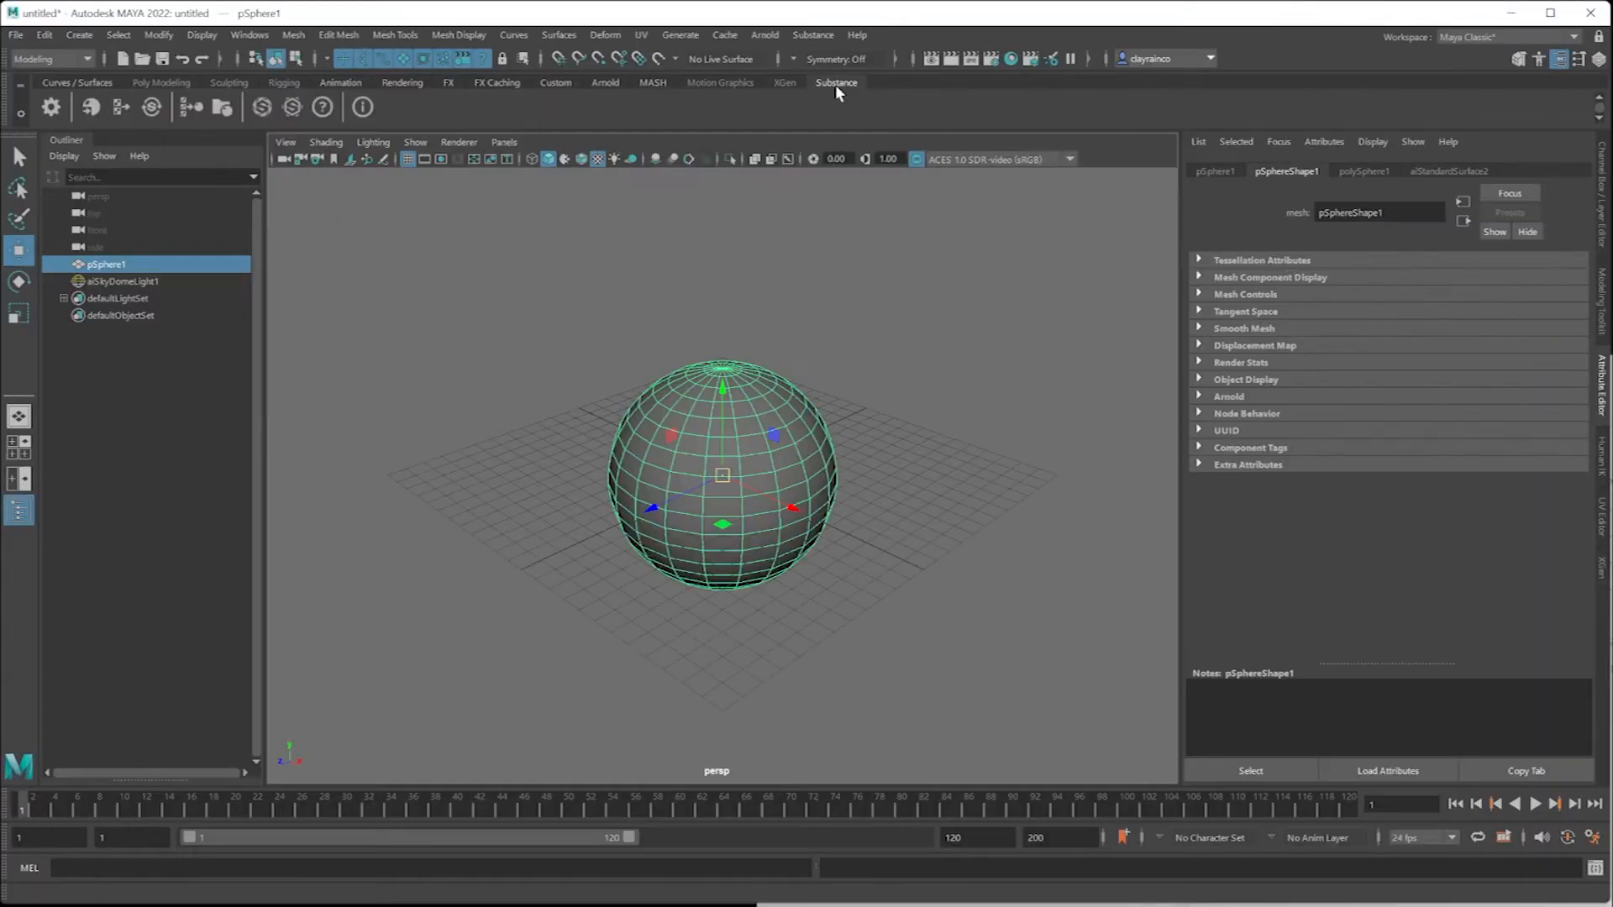
- Start Substance's Apply Workflow to Maps with the Arnold workflow and bring up the file selection for multiple maps
left_click(786, 15)
left_click(528, 110)
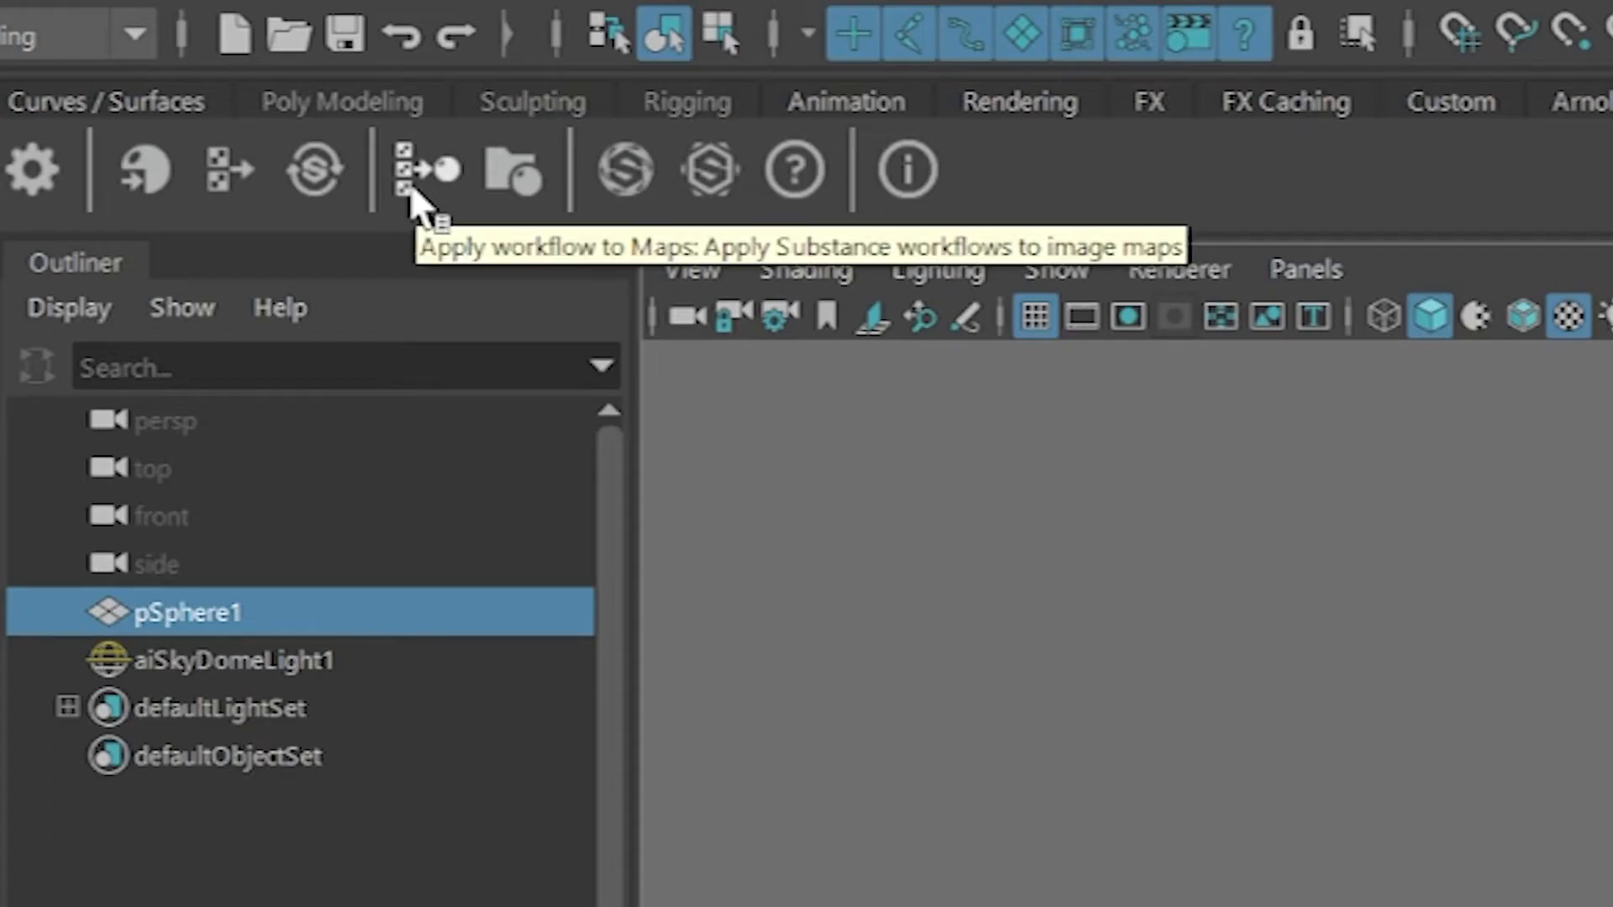
left_click(412, 193)
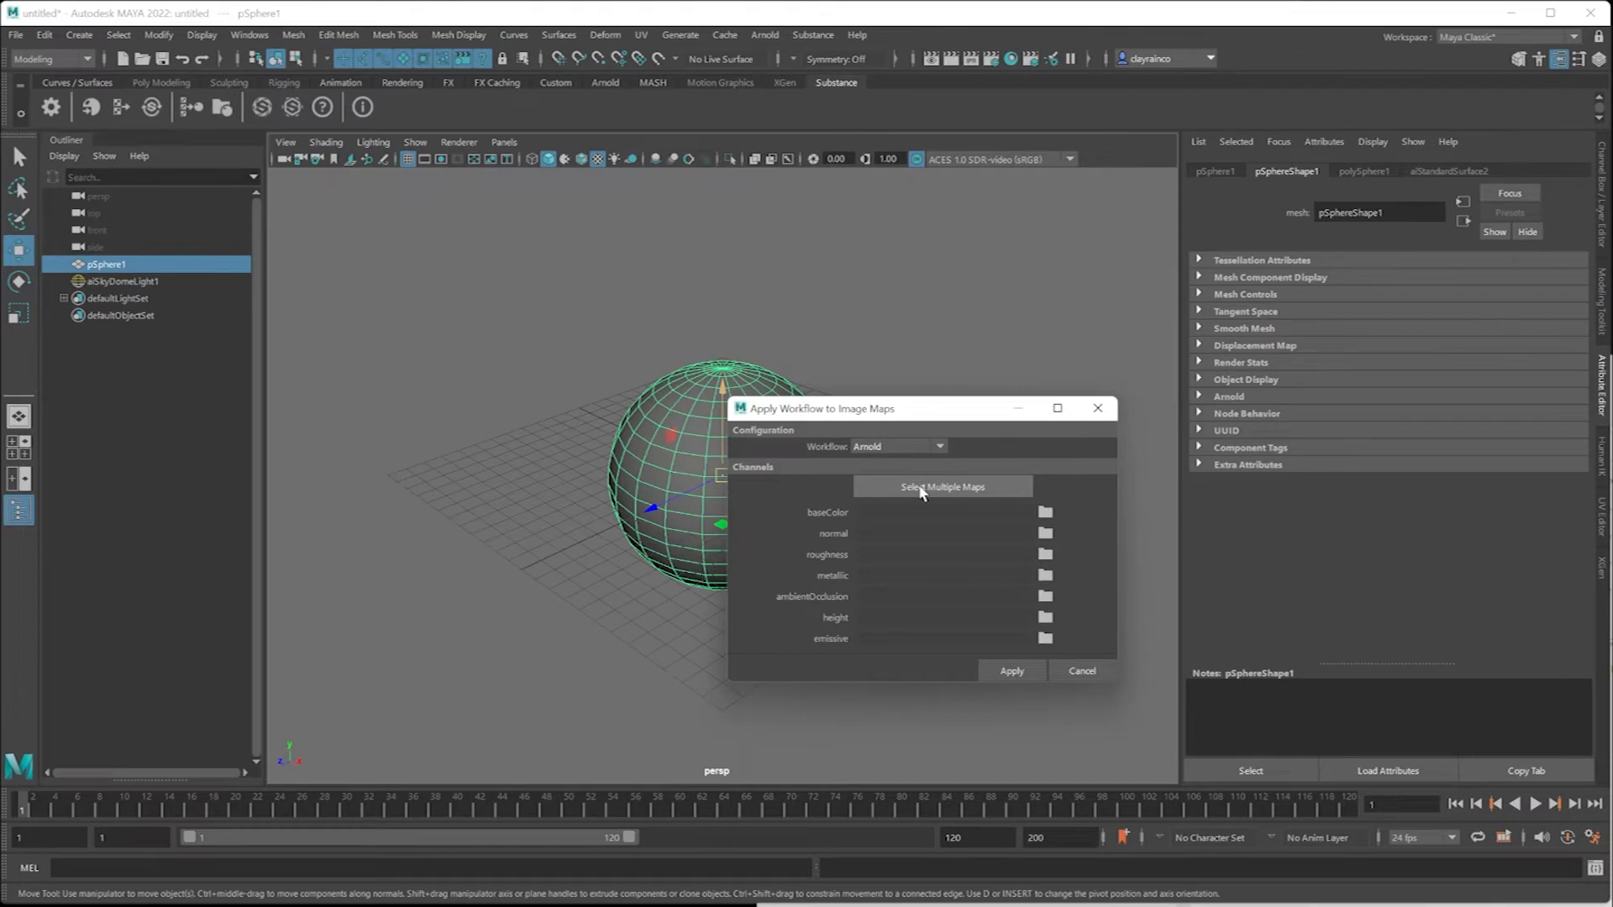
left_click(922, 487)
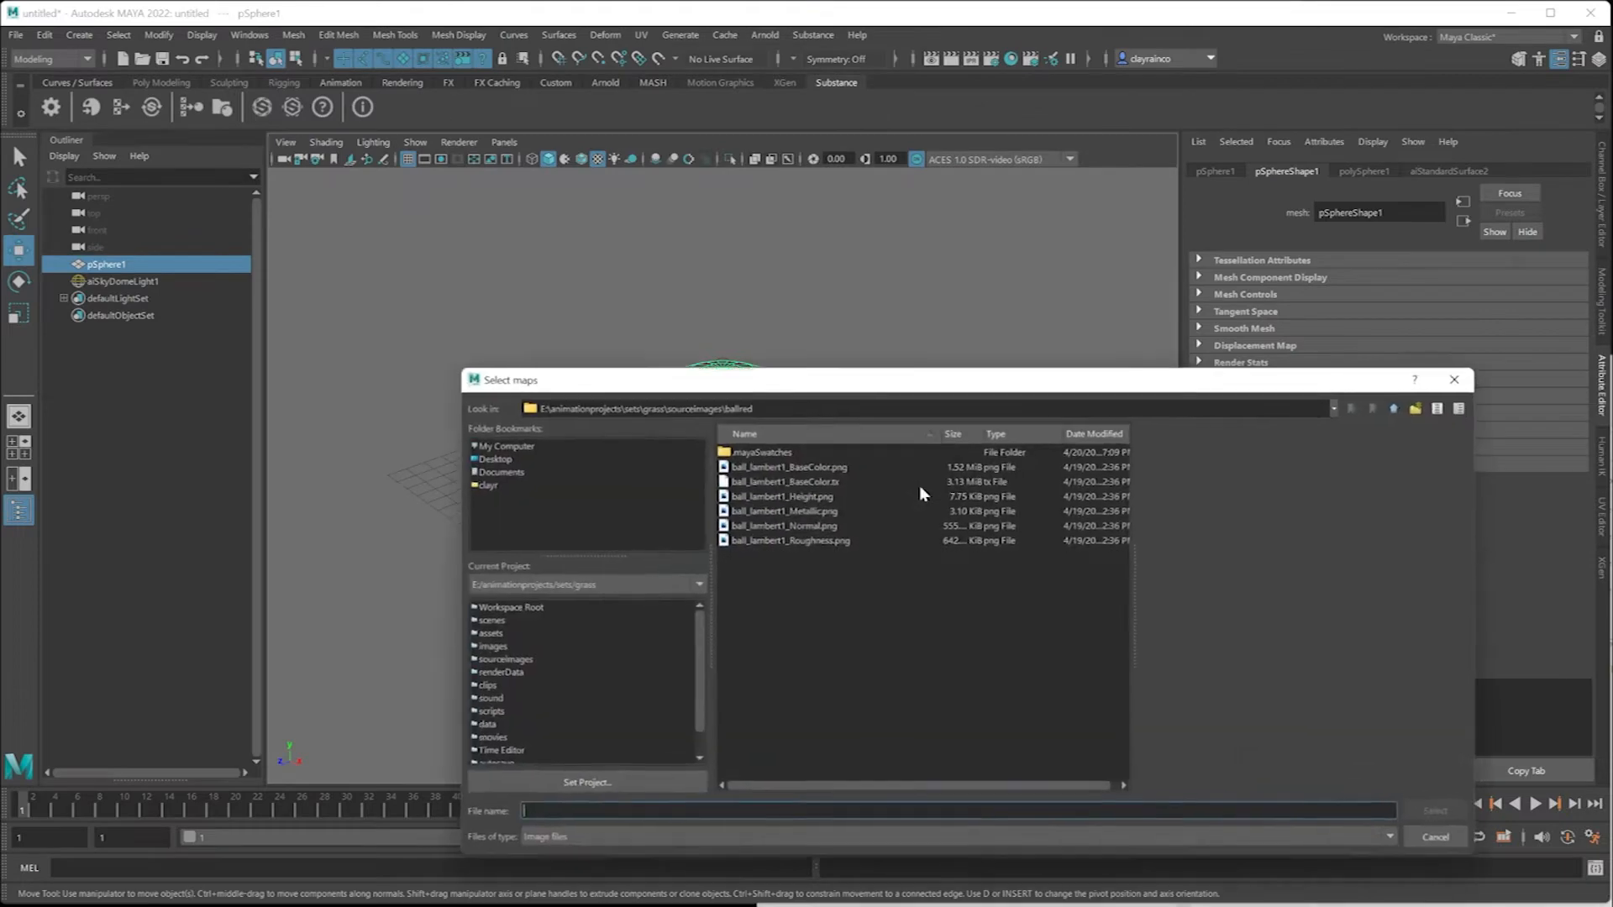
- Load the ball_lambert1 BaseColor, Height, Metallic, Normal and Roughness PNG files from the ballred folder and apply the Arnold workflow
left_click(783, 468)
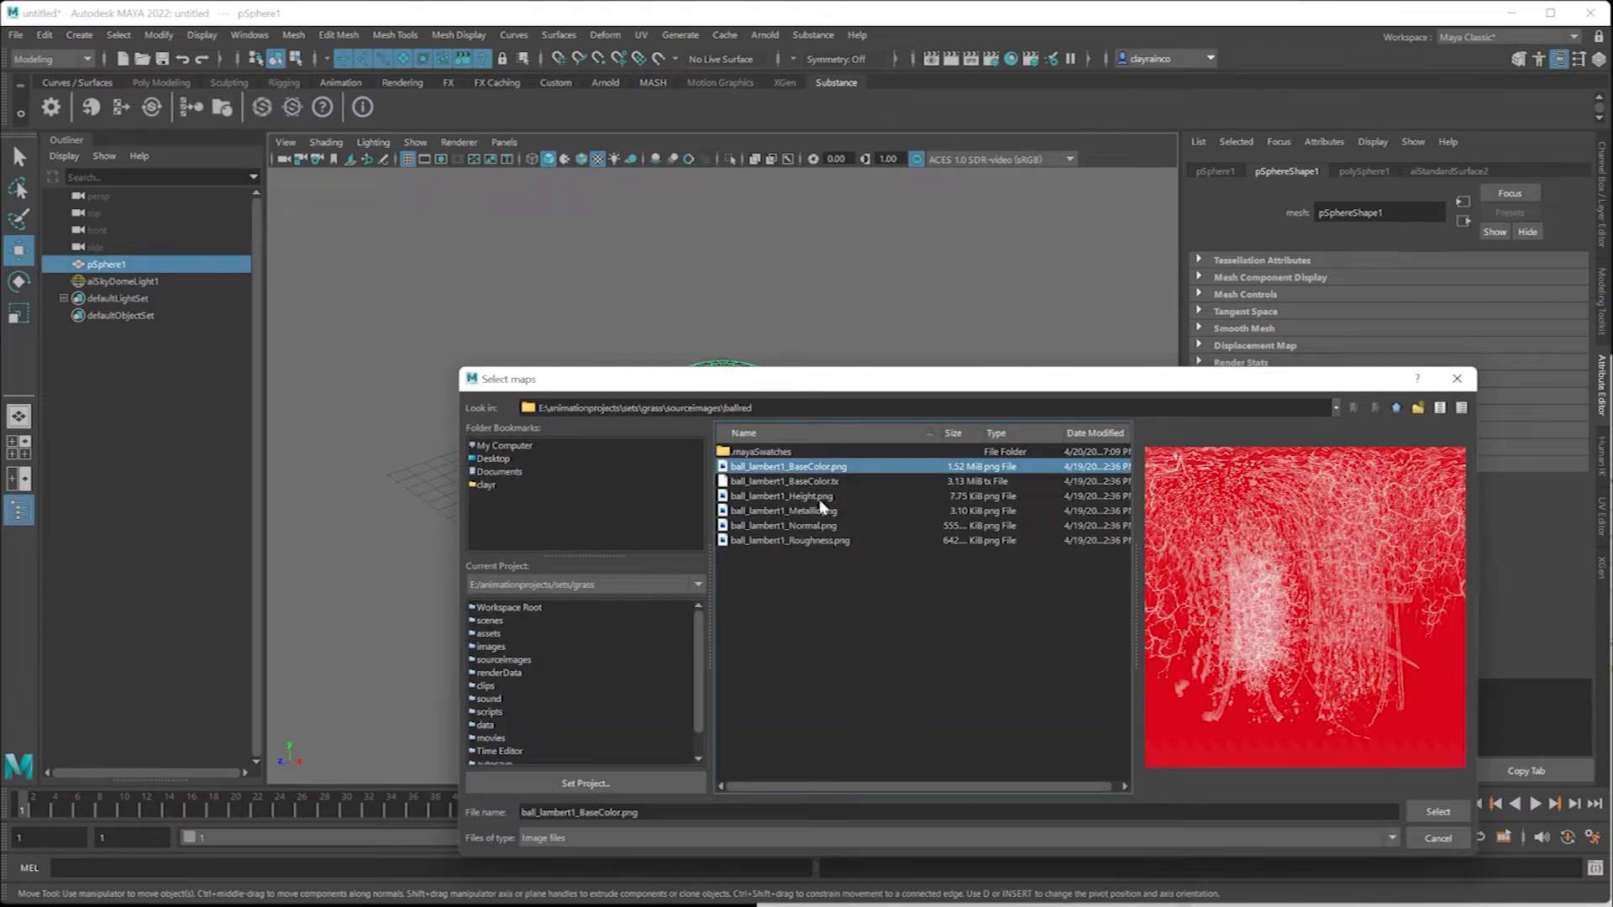
left_click(821, 496)
left_click(829, 482)
left_click(836, 468)
left_click(826, 511, "ctrl")
left_click(820, 497, "ctrl")
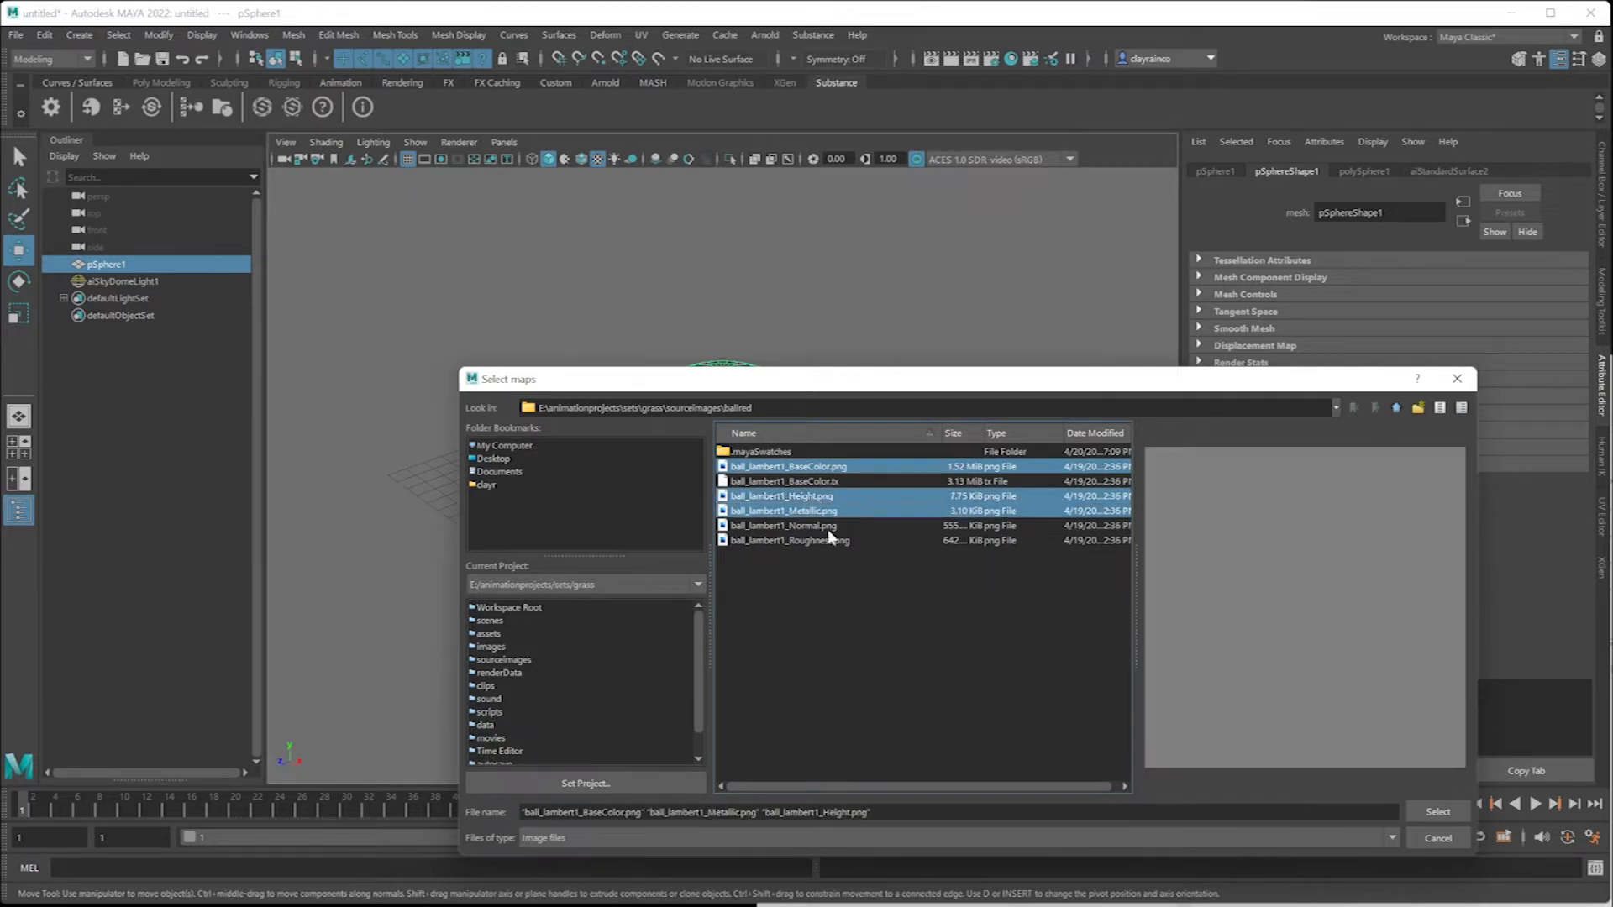
left_click(829, 528, "ctrl")
left_click(830, 539, "ctrl")
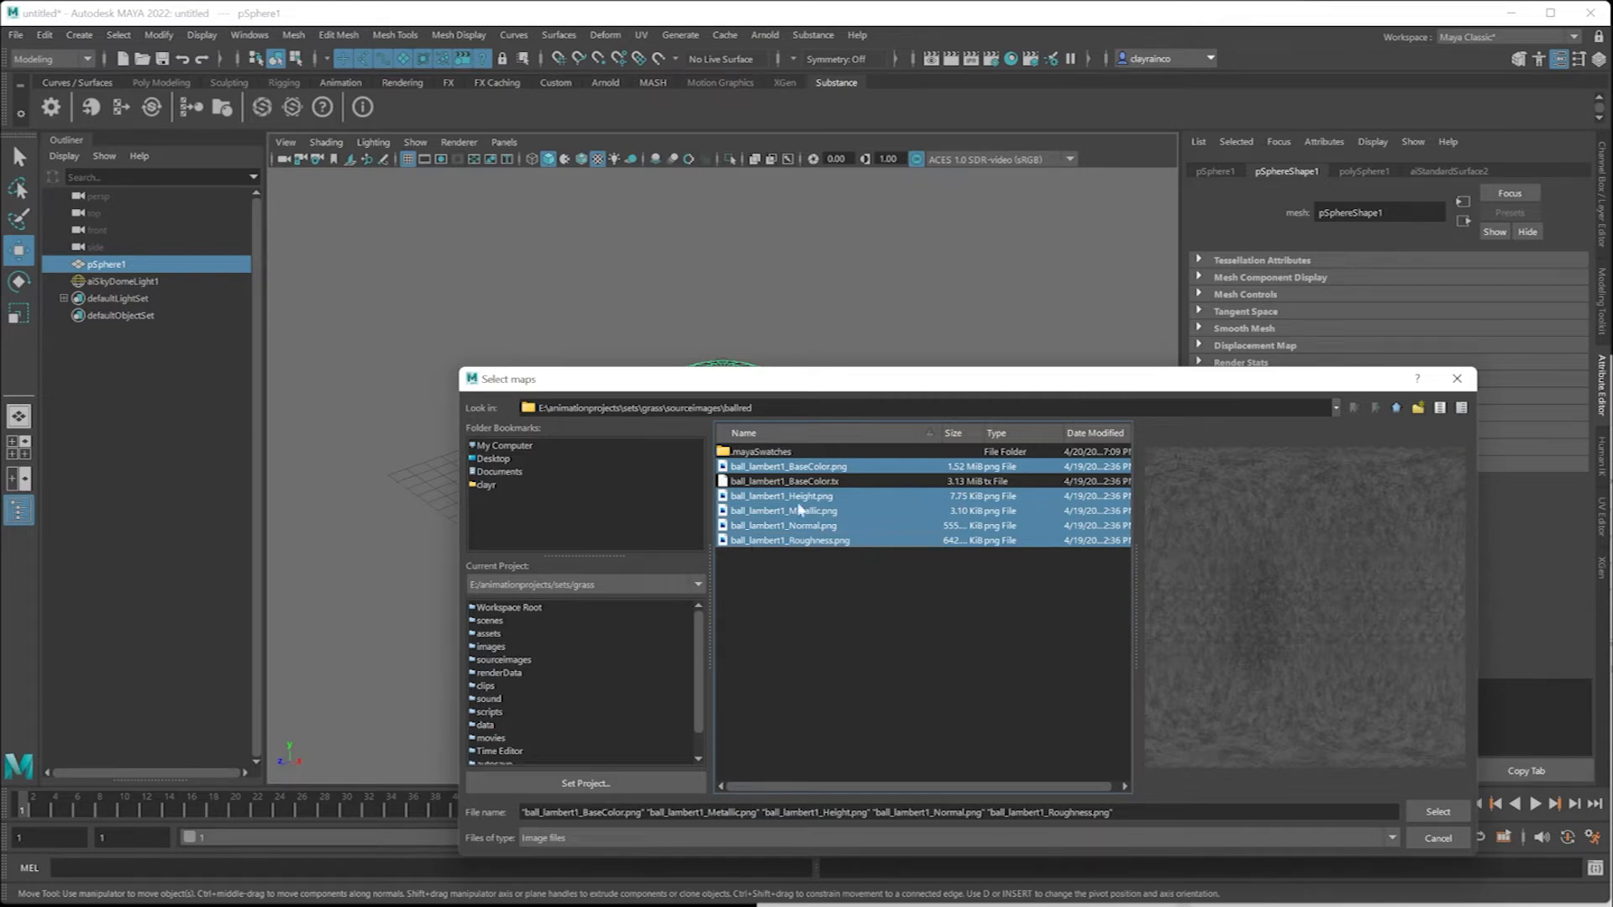
left_click(1437, 812)
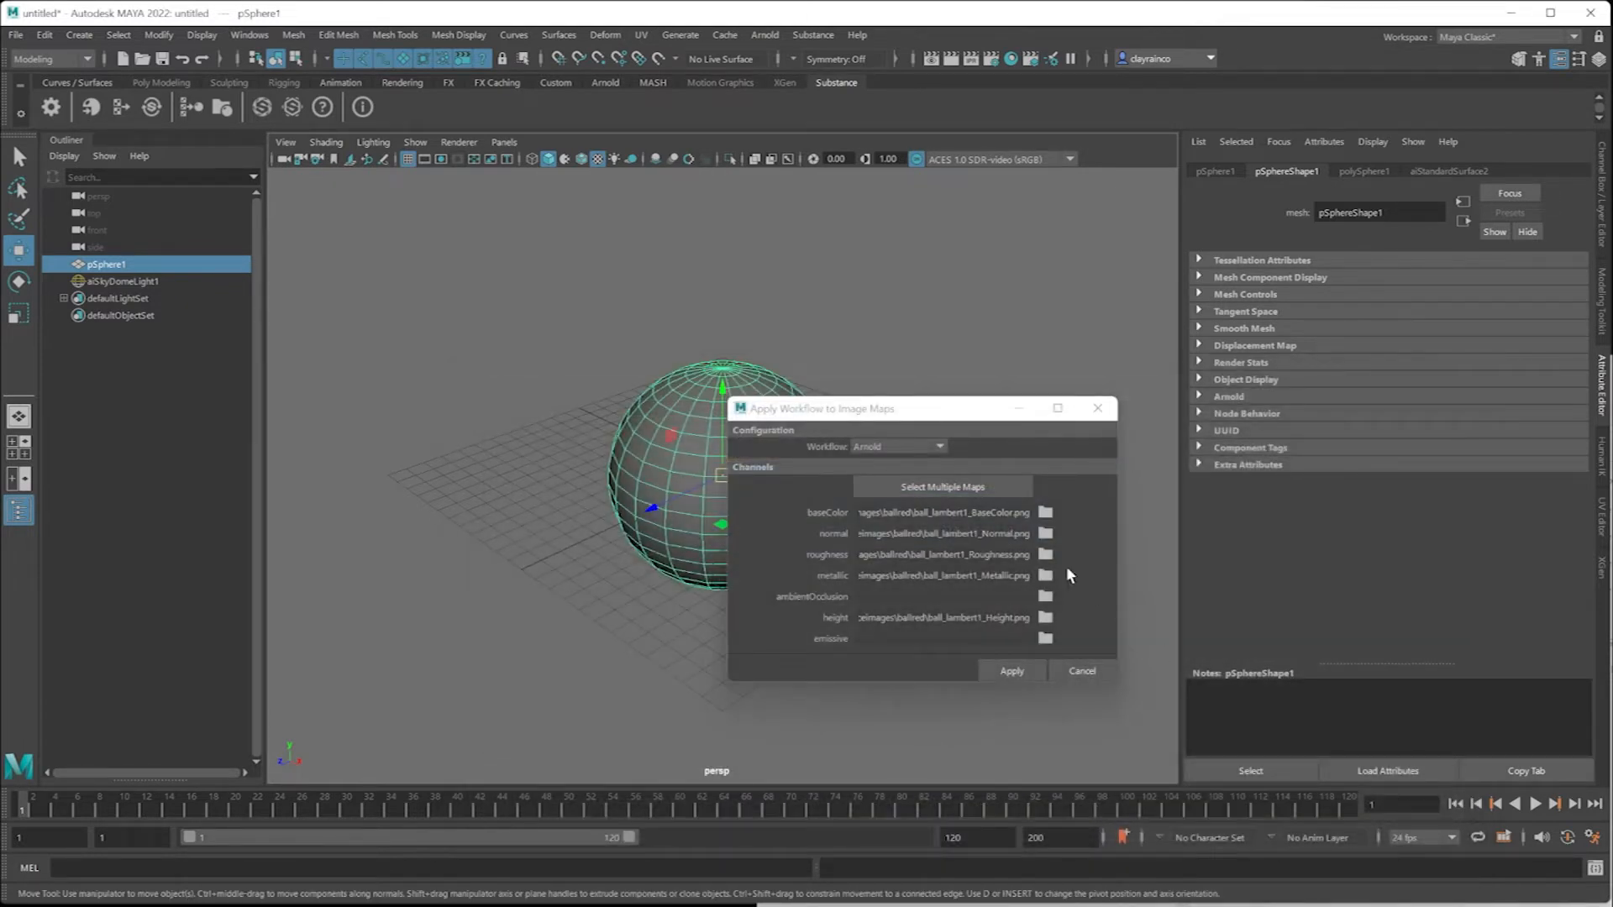
left_click(1017, 670)
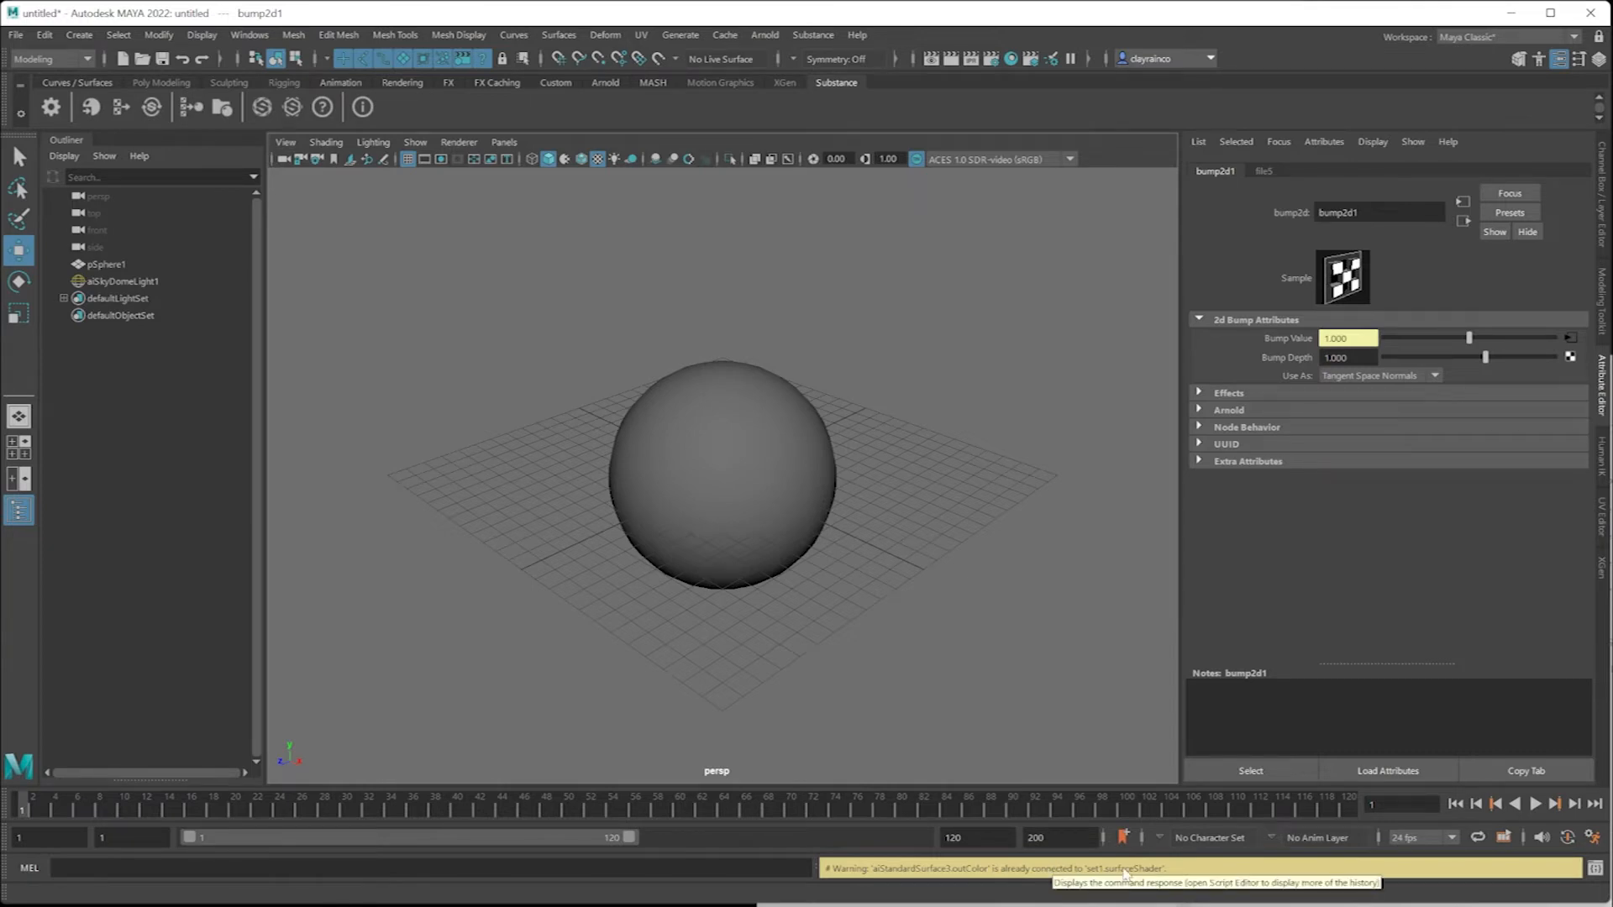
- Assign the existing aiStandardSurface3 material to the sphere and turn on textured display in the viewport
left_click(789, 480)
right_click(764, 402)
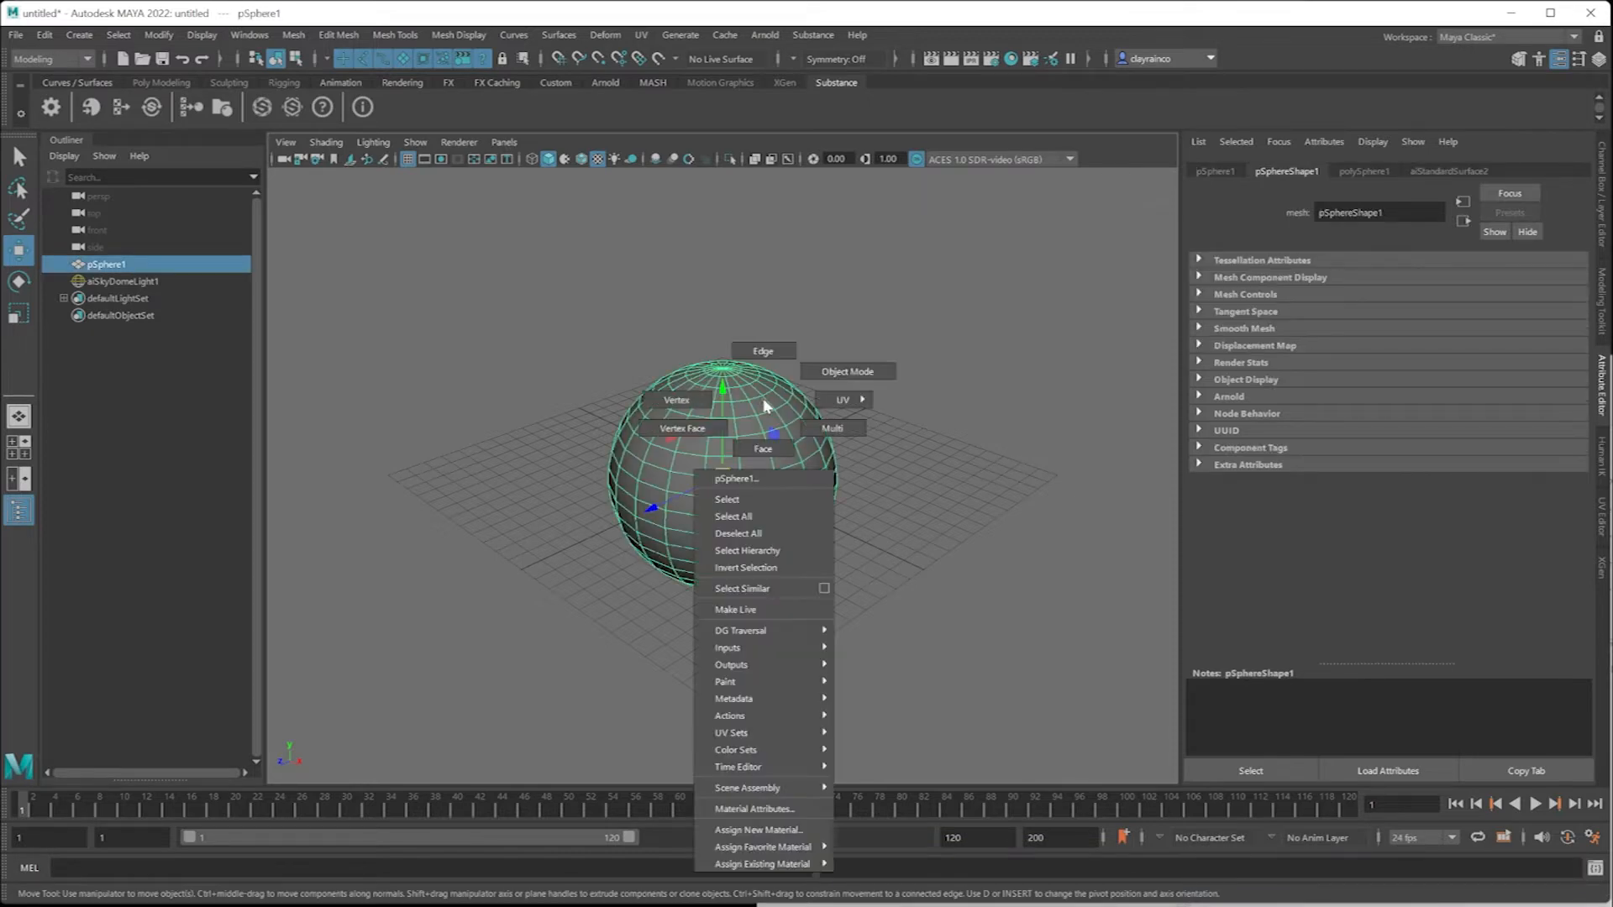
mouse_move(790, 865)
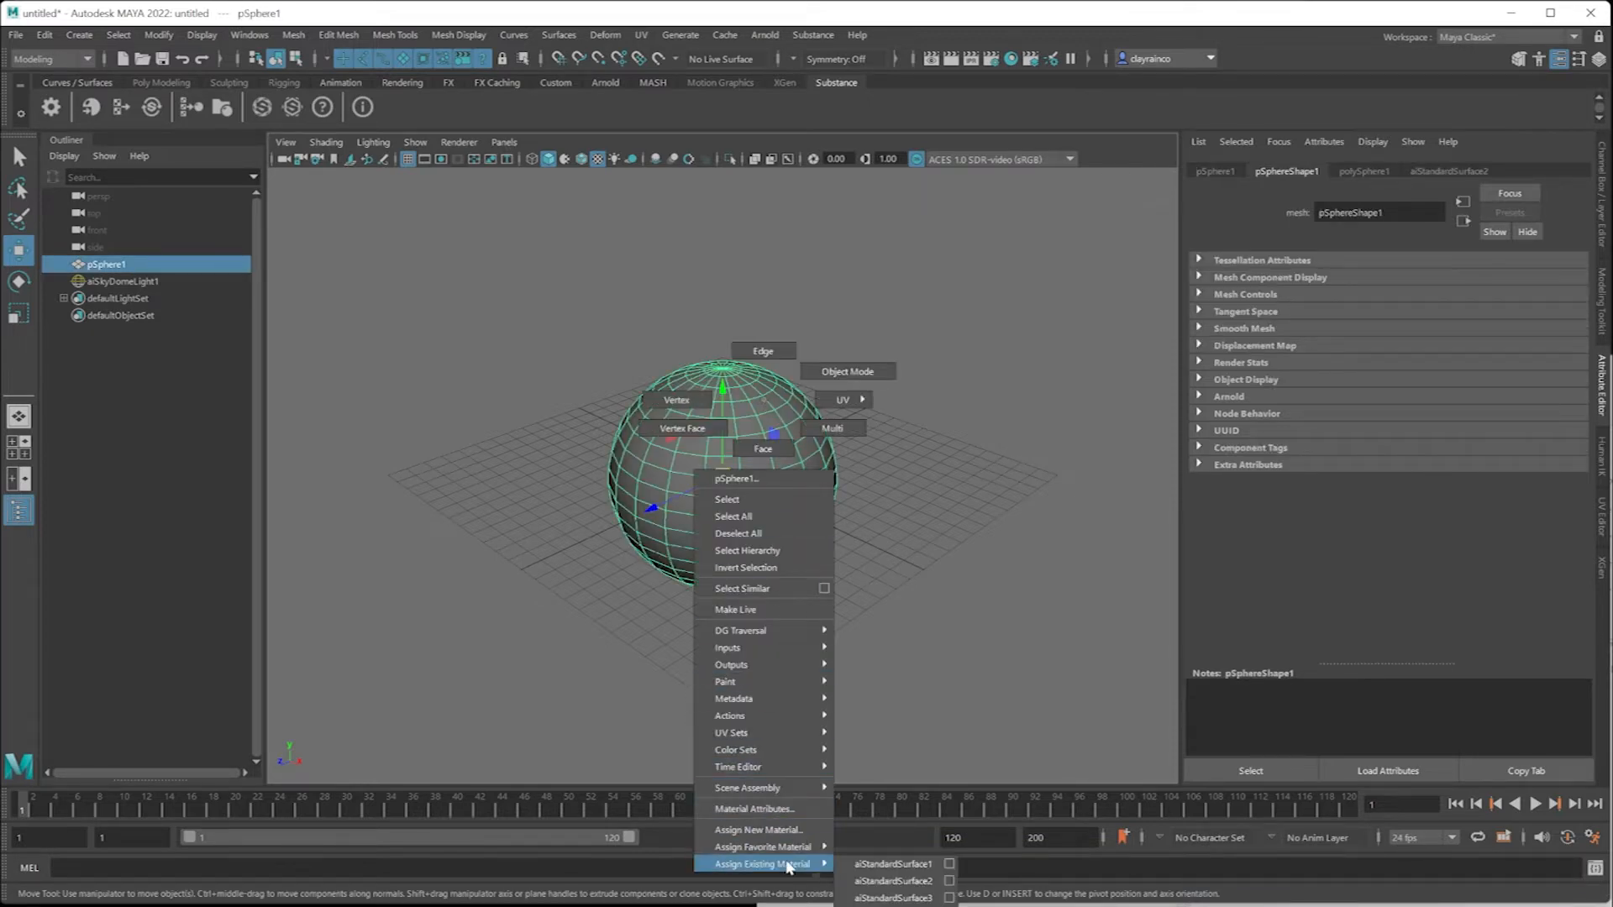
left_click(895, 897)
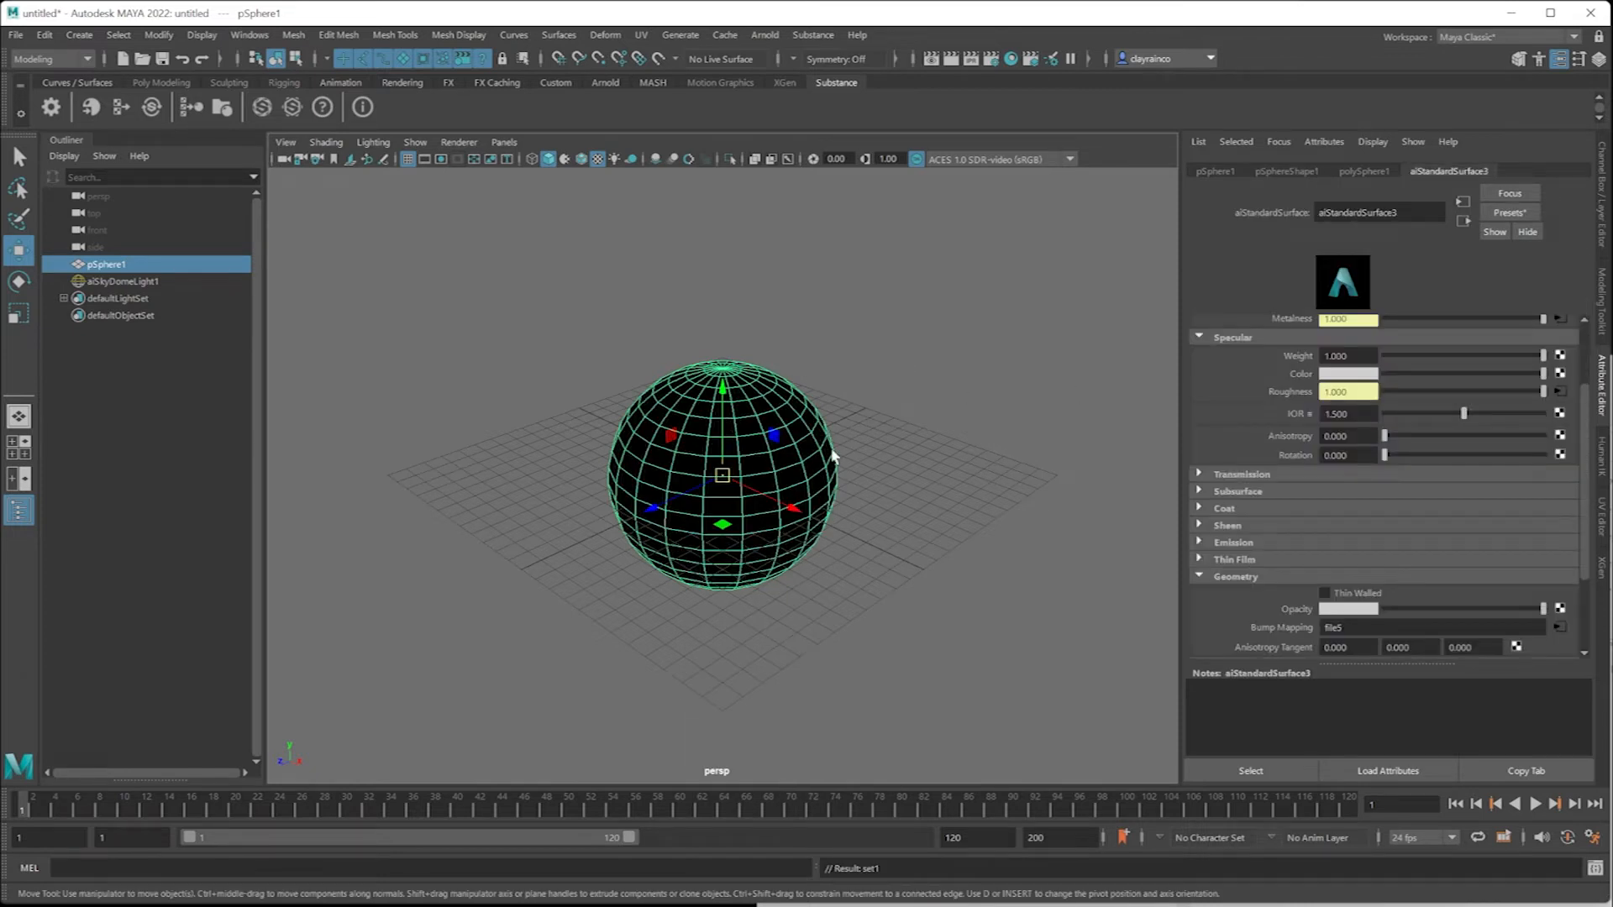
key("6")
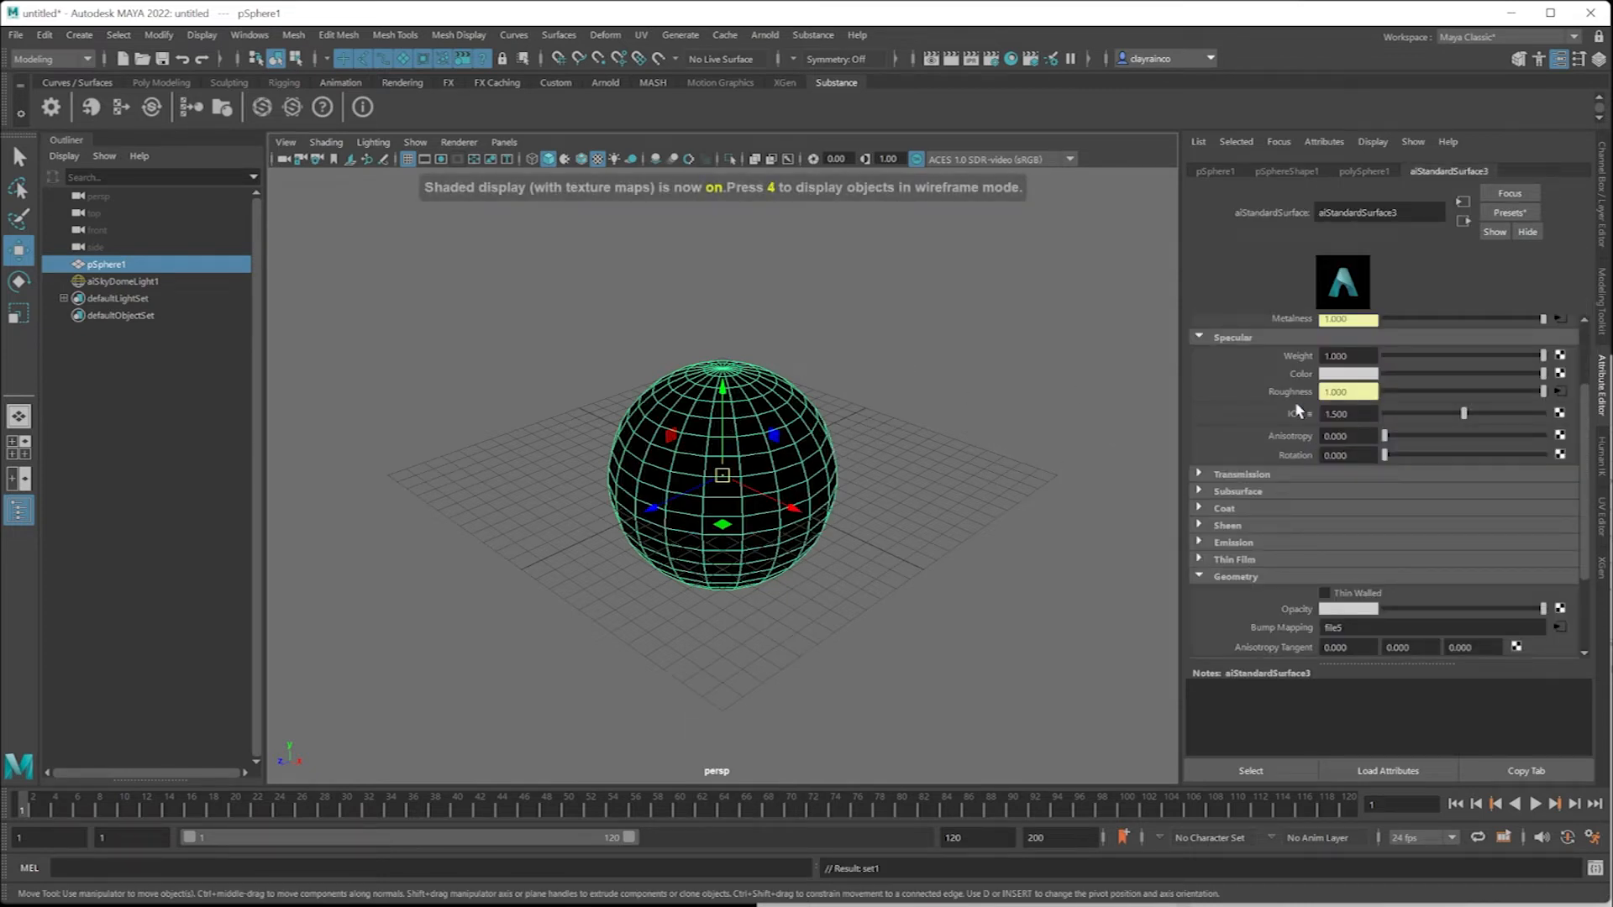
- Render the textured sphere with Arnold
left_click(813, 34)
mouse_move(764, 35)
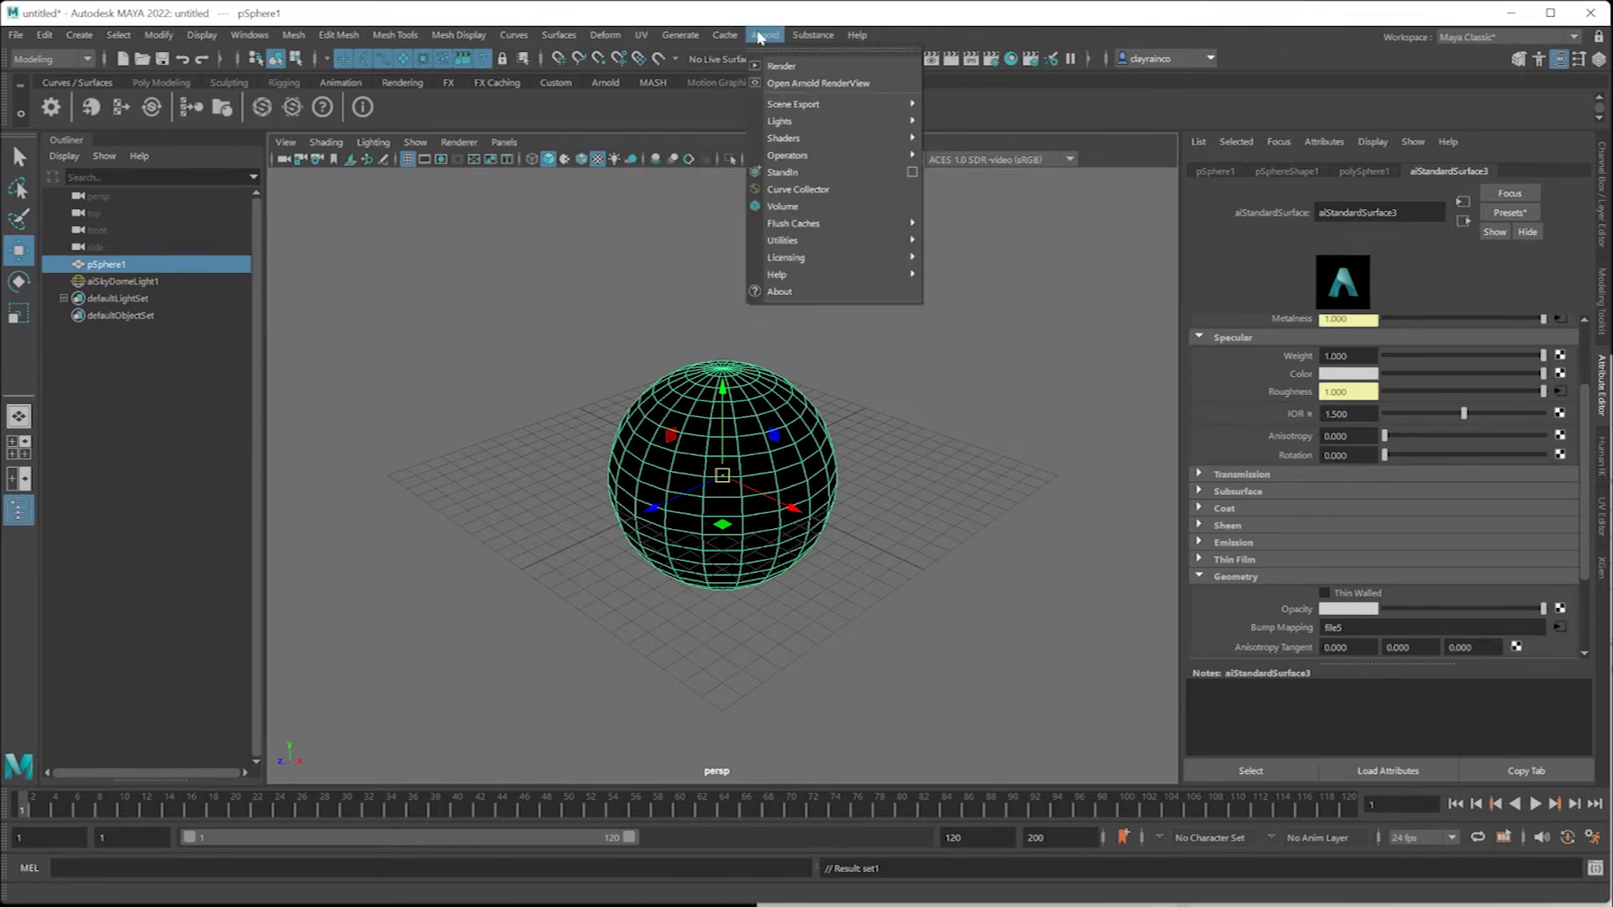
left_click(783, 71)
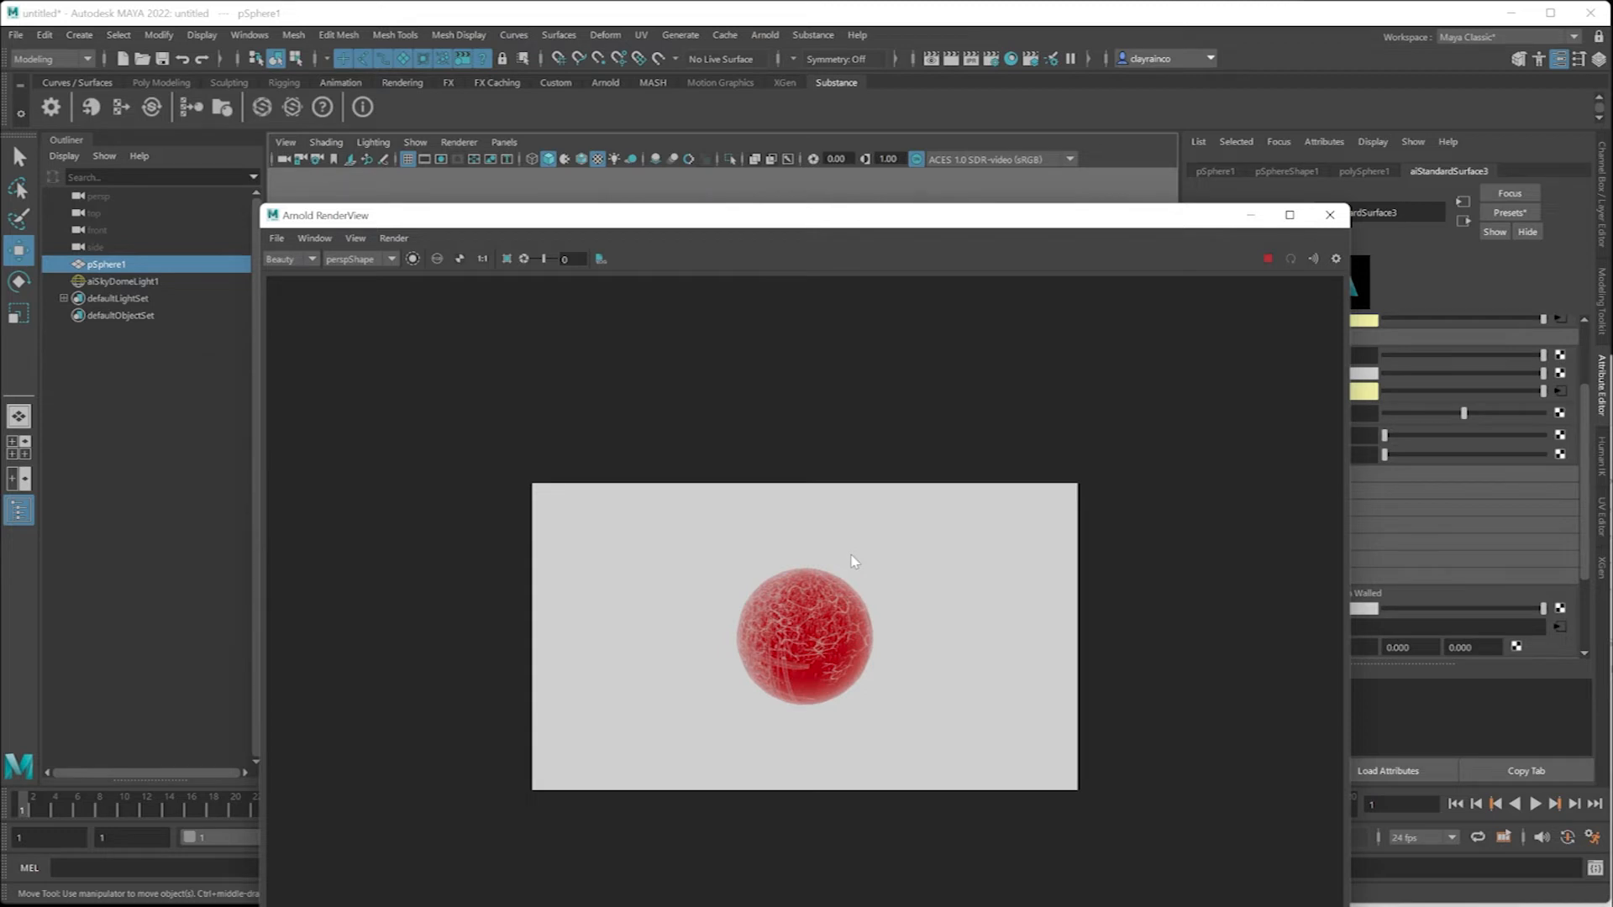
- Duplicate the sphere along the negative X axis with the Arnold RenderView moved aside, then close the render window
left_click_drag(573, 216, 1073, 194)
left_click_drag(749, 488, 534, 386, "shift")
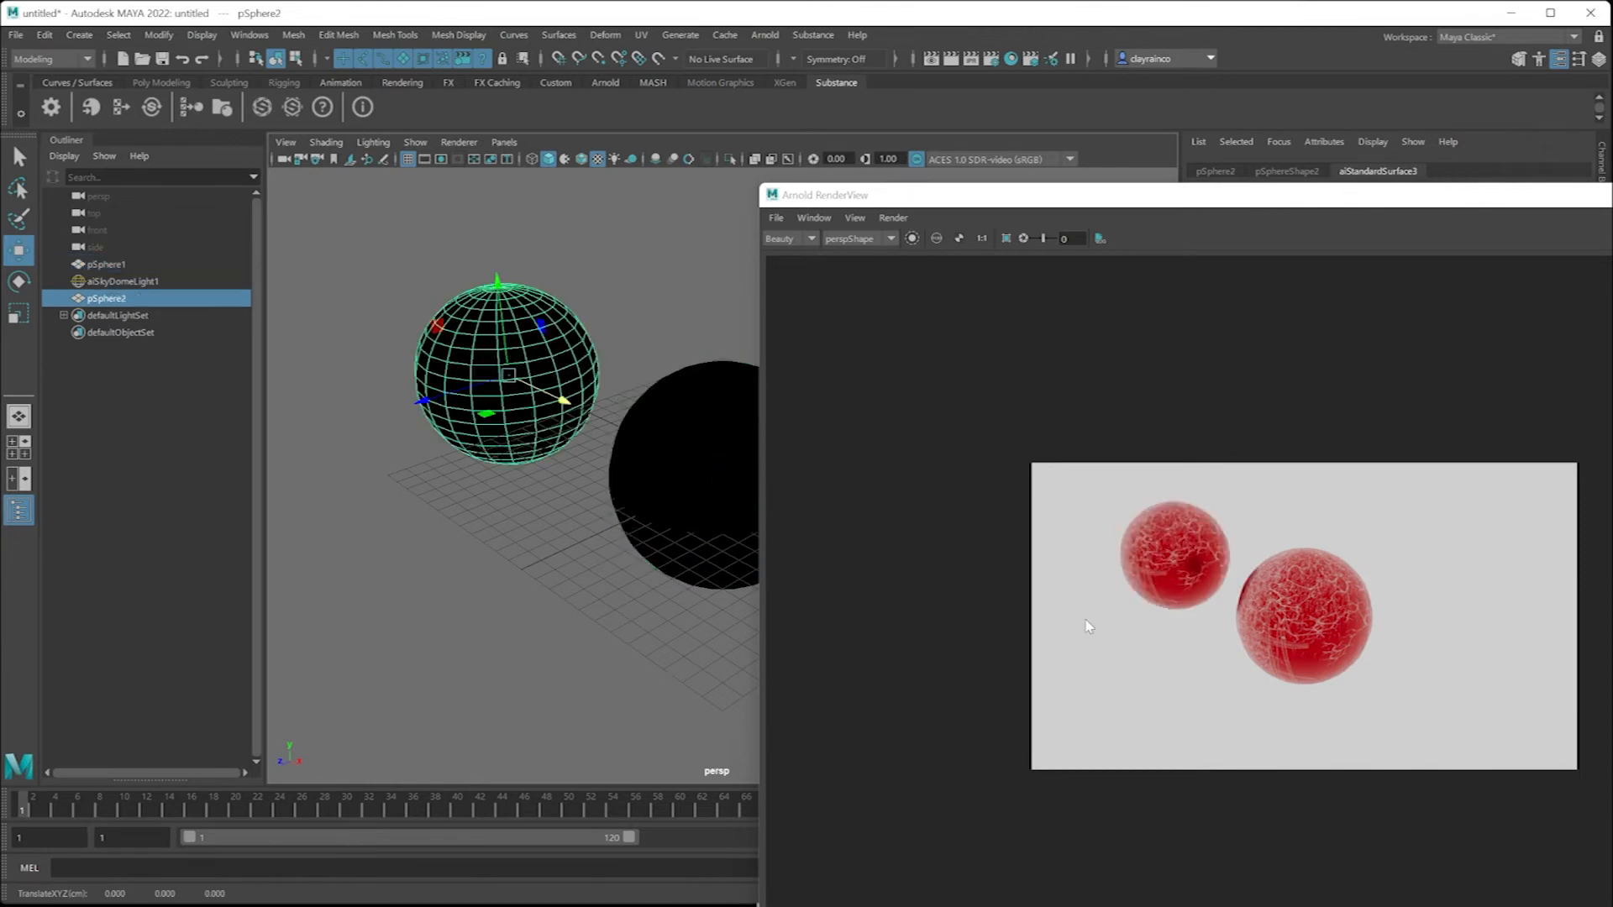
left_click(1610, 195)
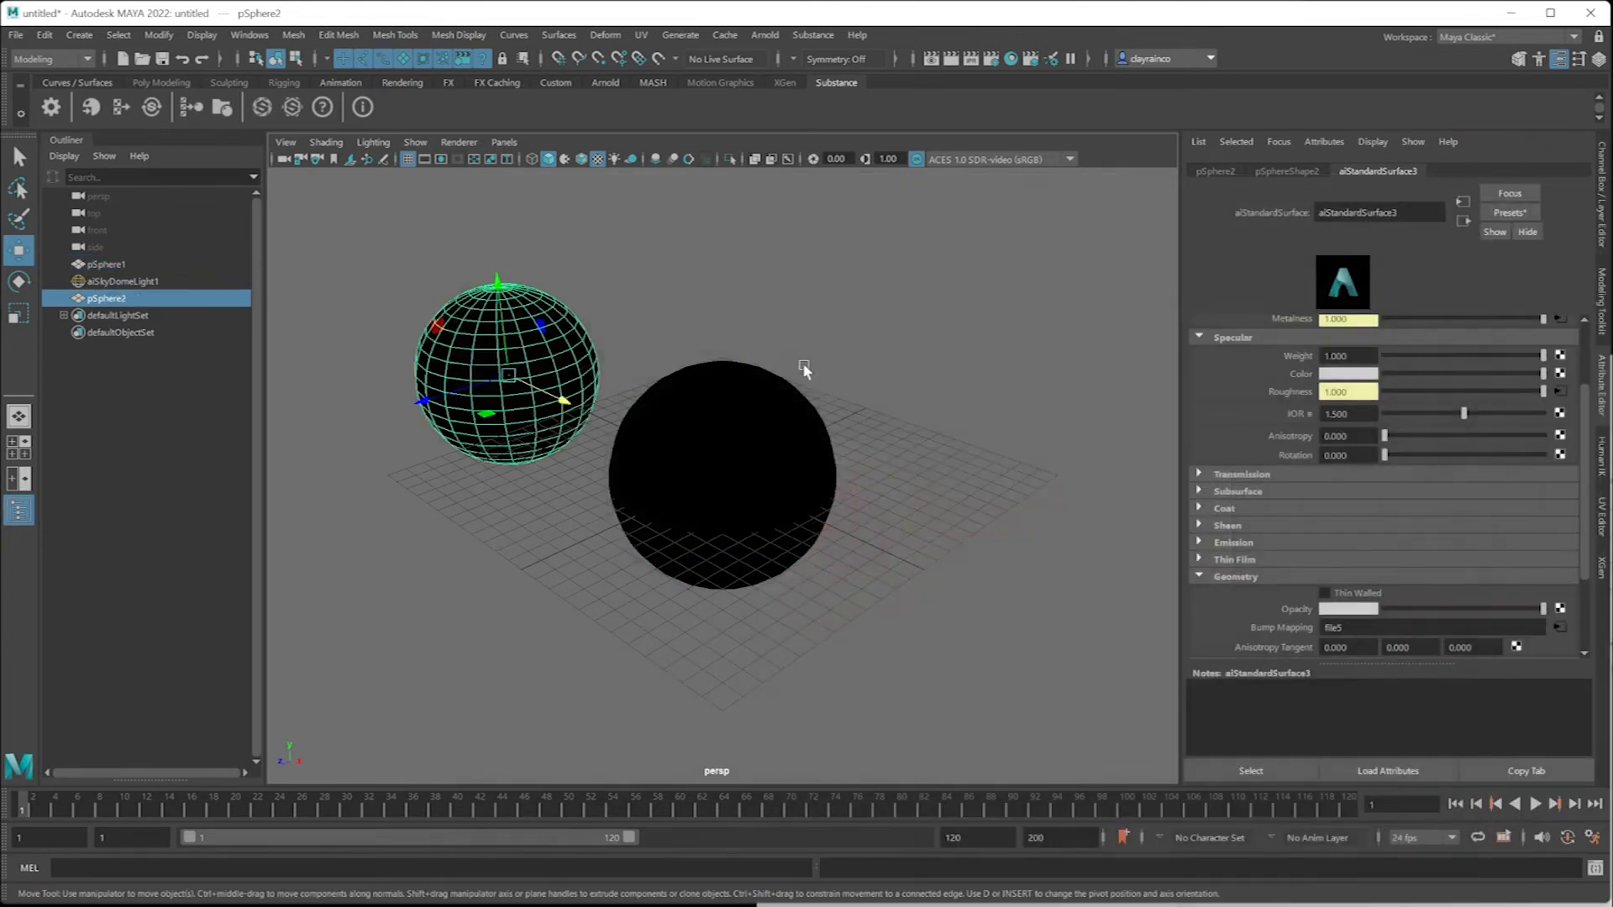
- Break the texture connection on the Metalness attribute of the original sphere's aiStandardSurface3 material
left_click(809, 440)
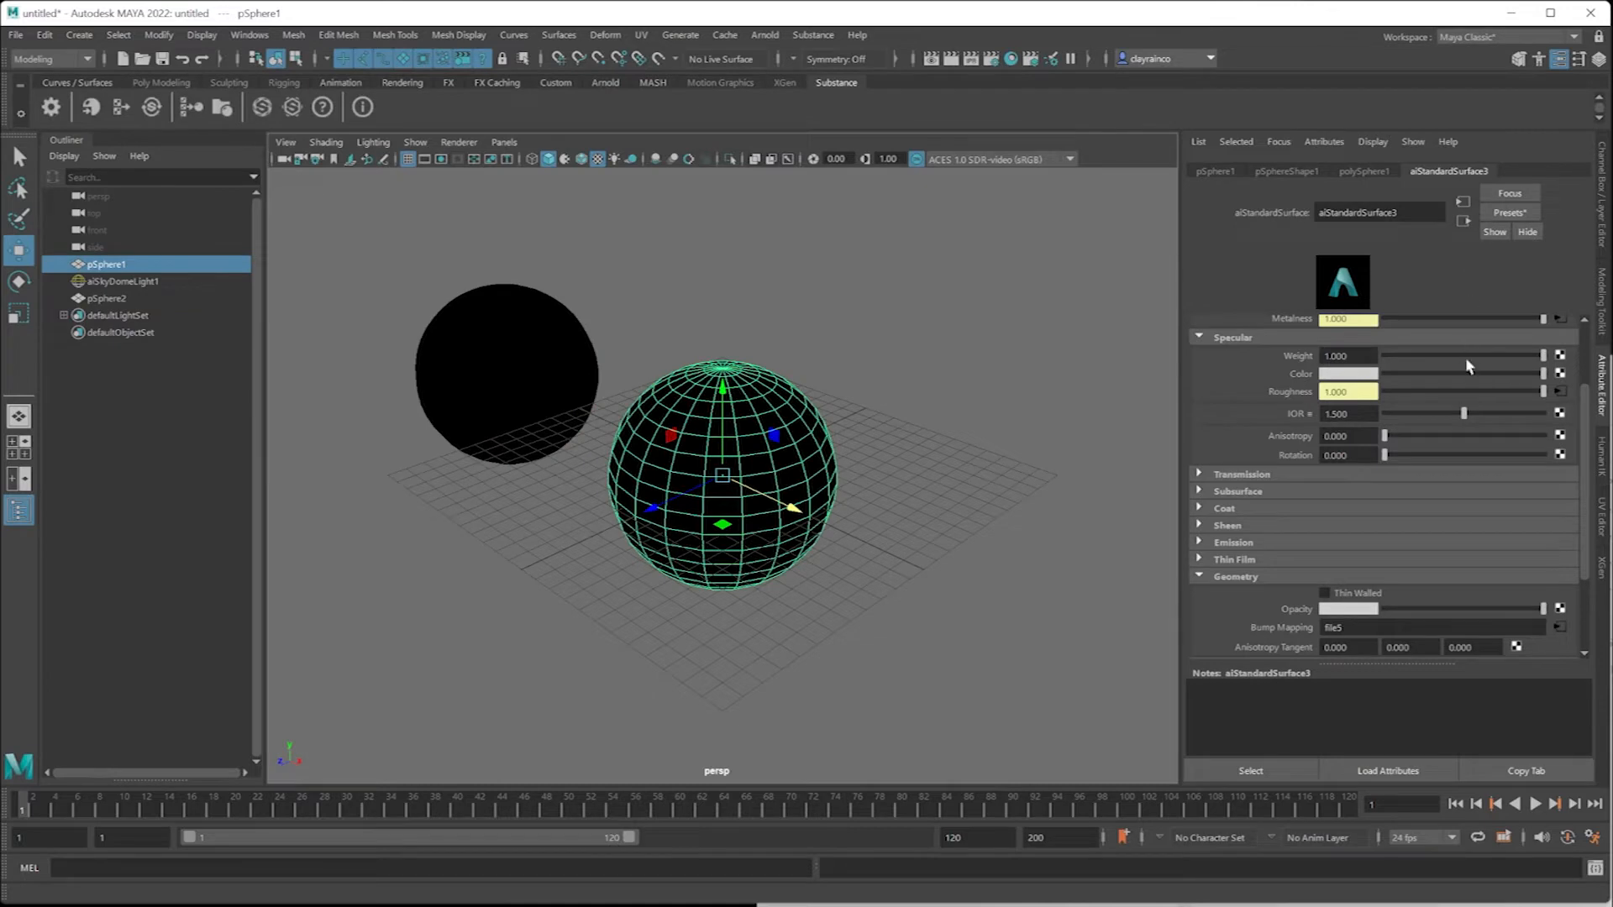
scroll(1470, 374, "up", 3)
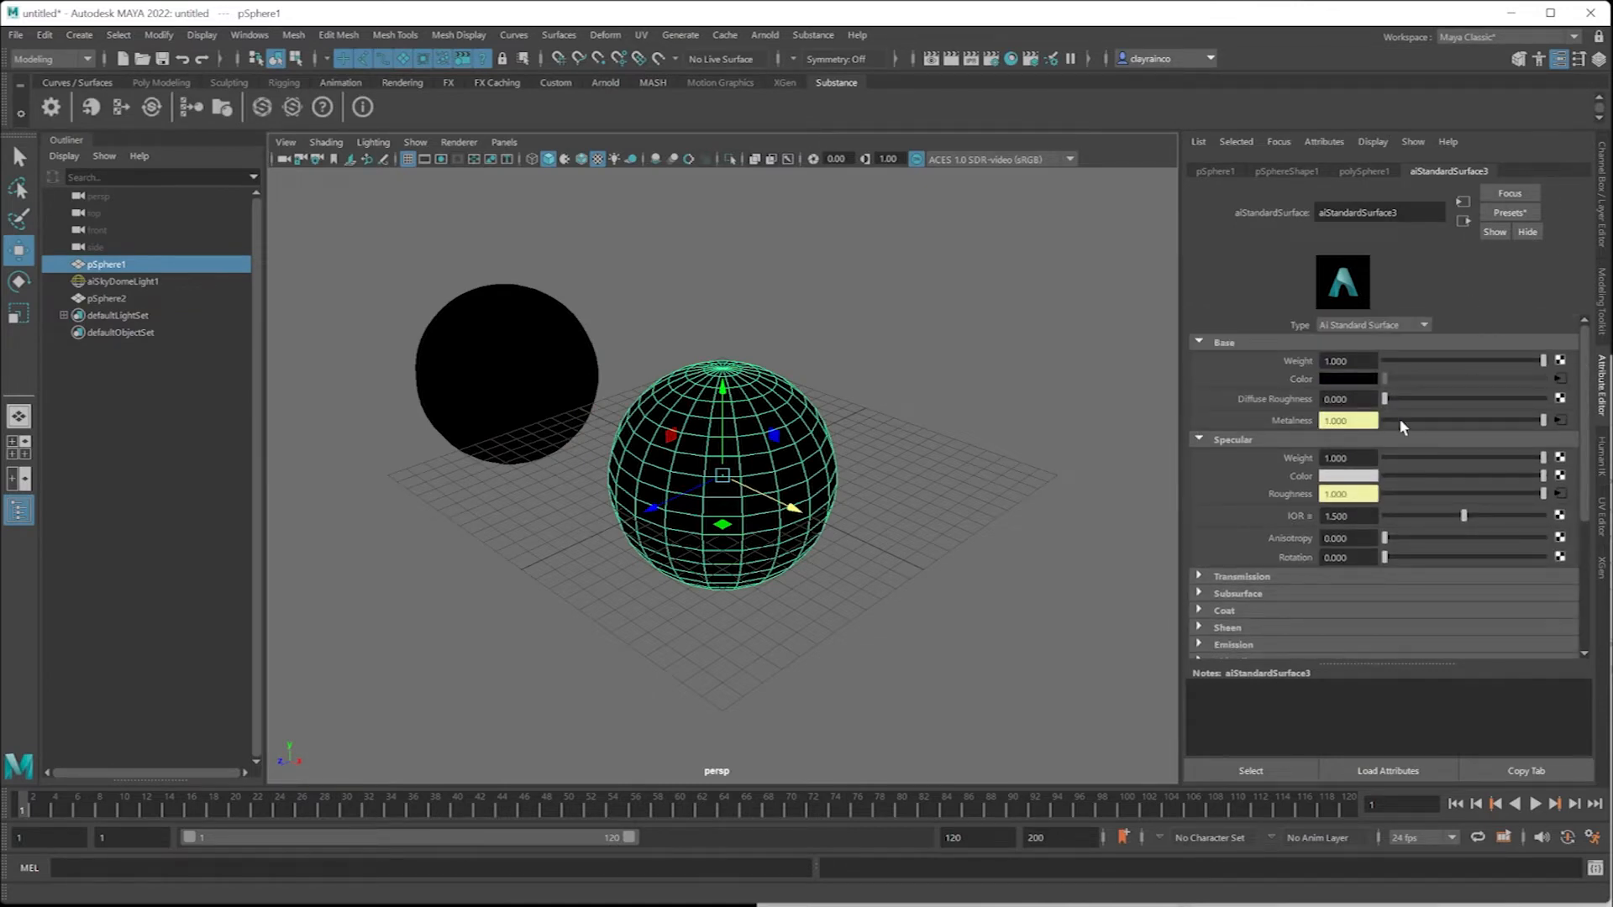
right_click(1297, 418)
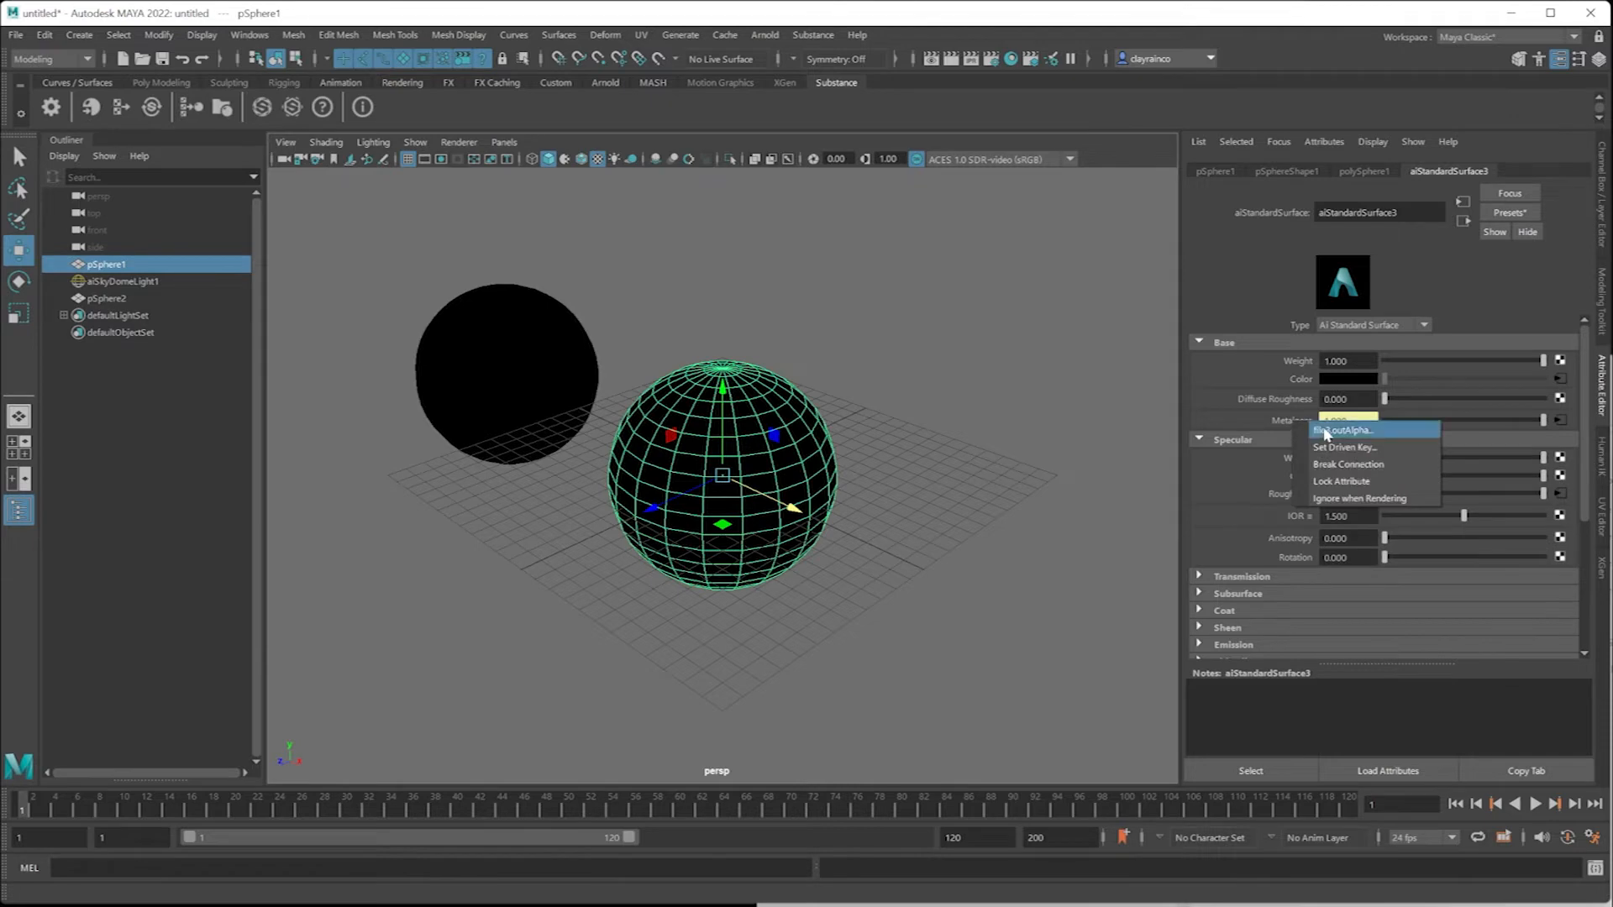
left_click(1346, 463)
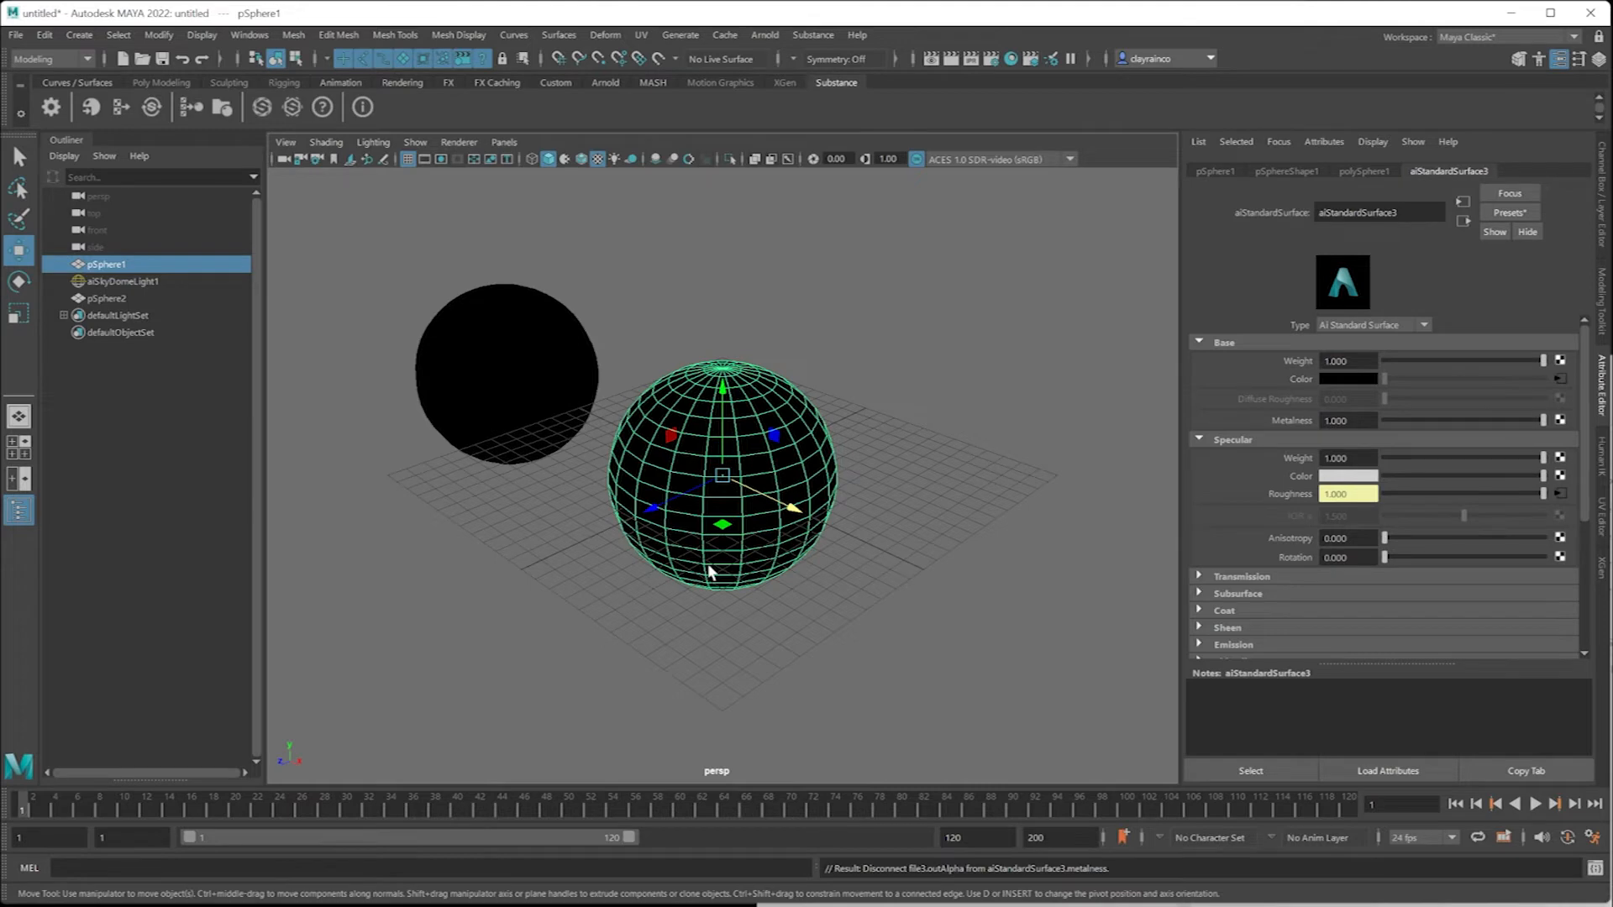
- Delete both spheres and start a new scene without saving the current one
left_click_drag(821, 641, 392, 233)
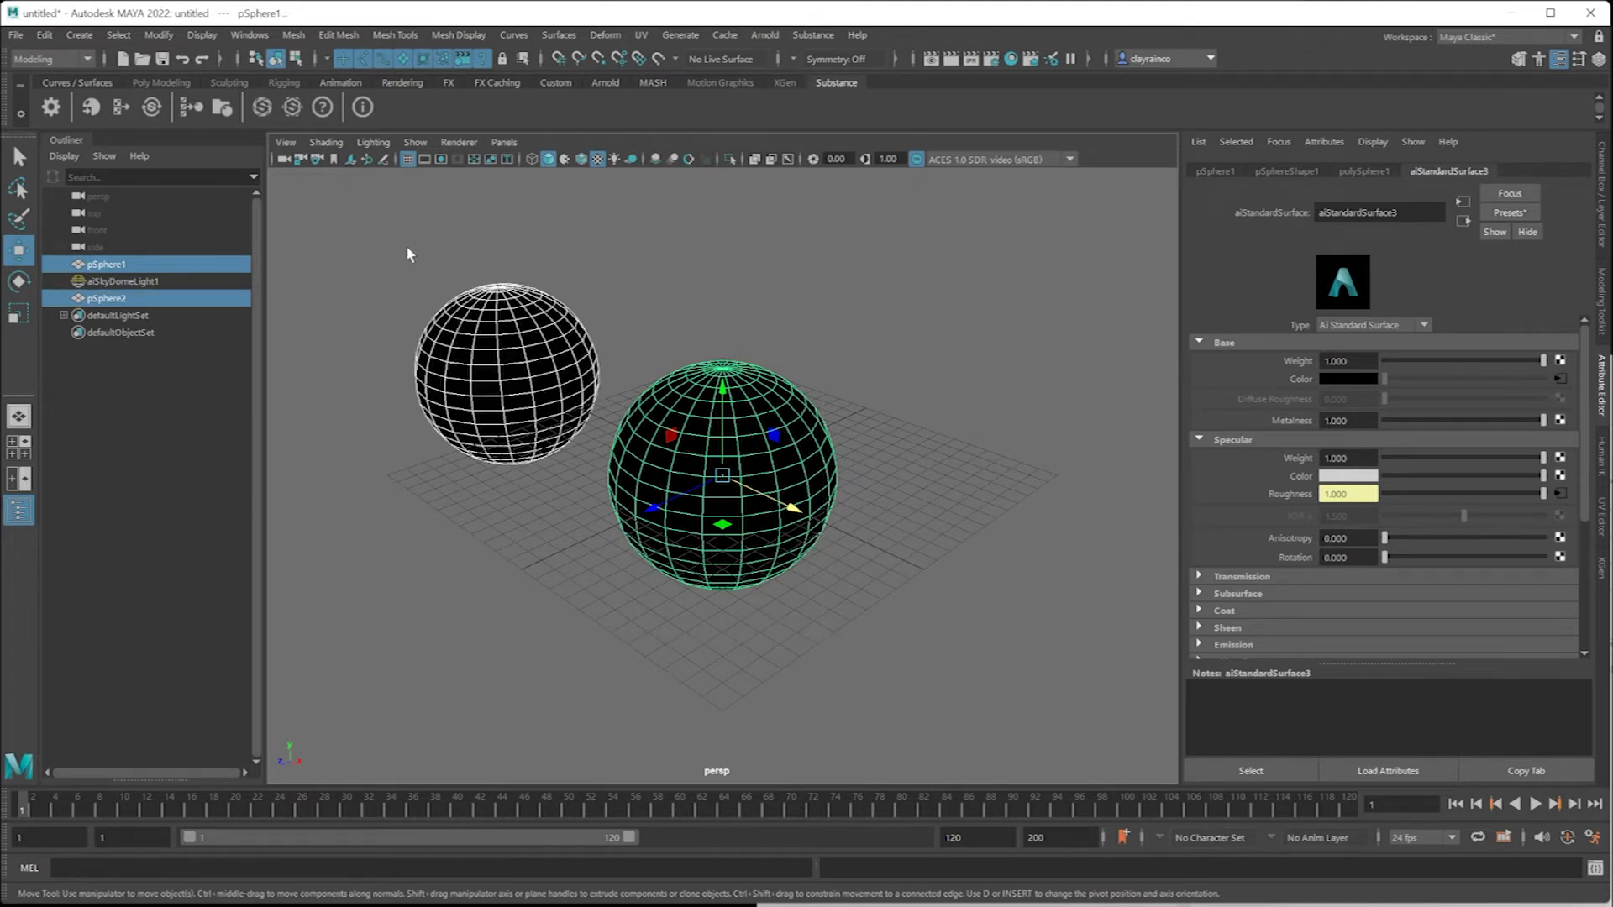
key("Delete")
left_click(16, 35)
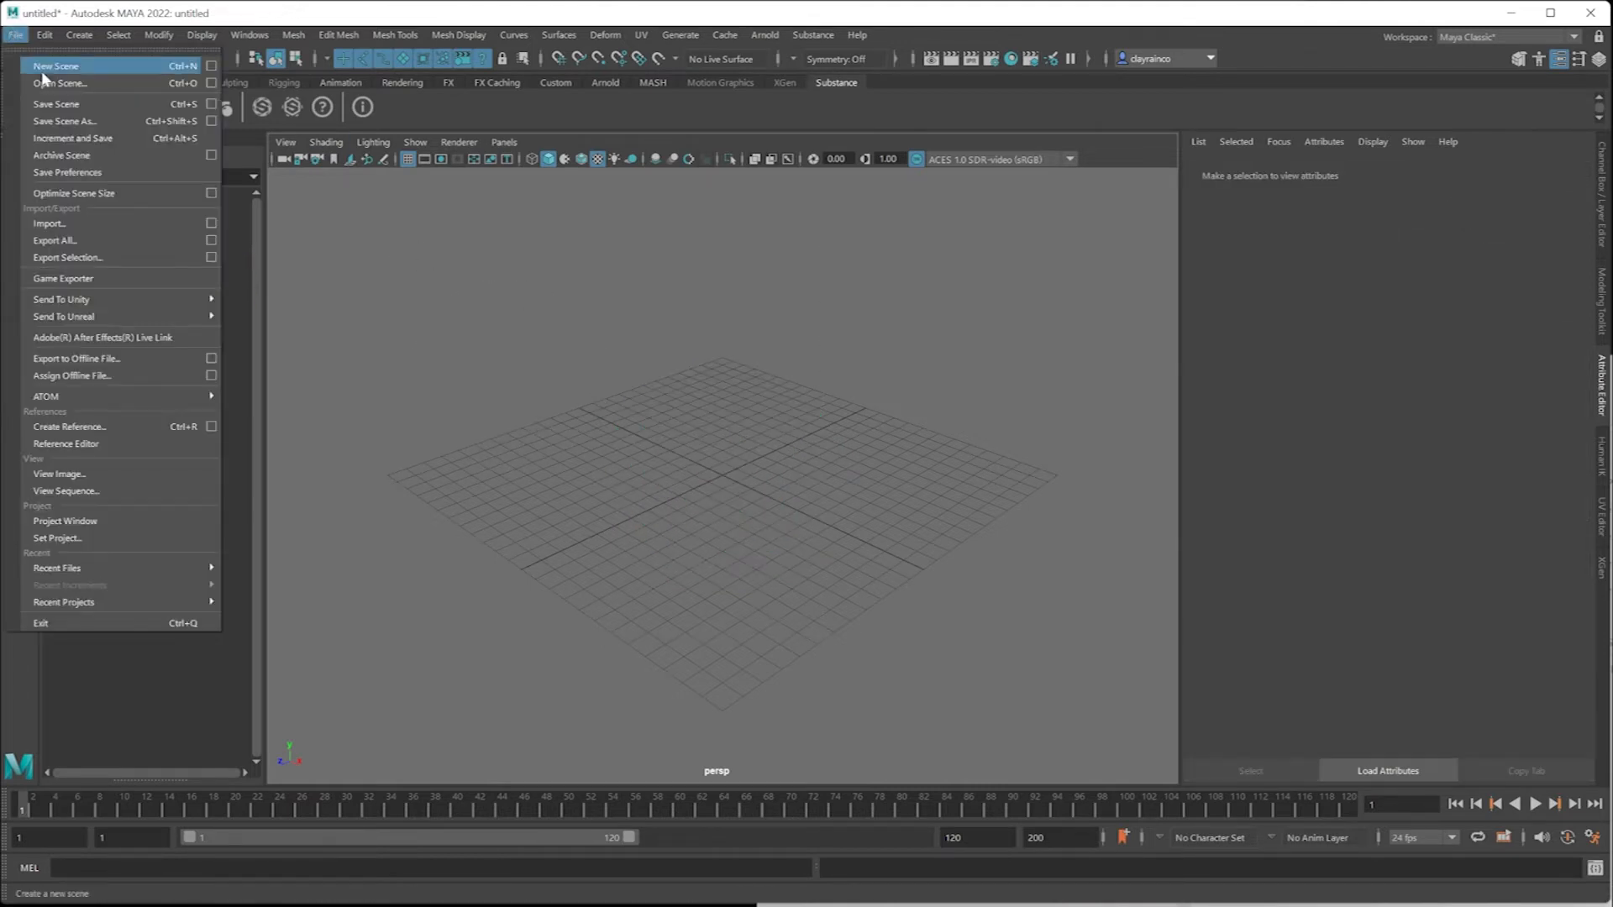
left_click(37, 63)
left_click(1062, 601)
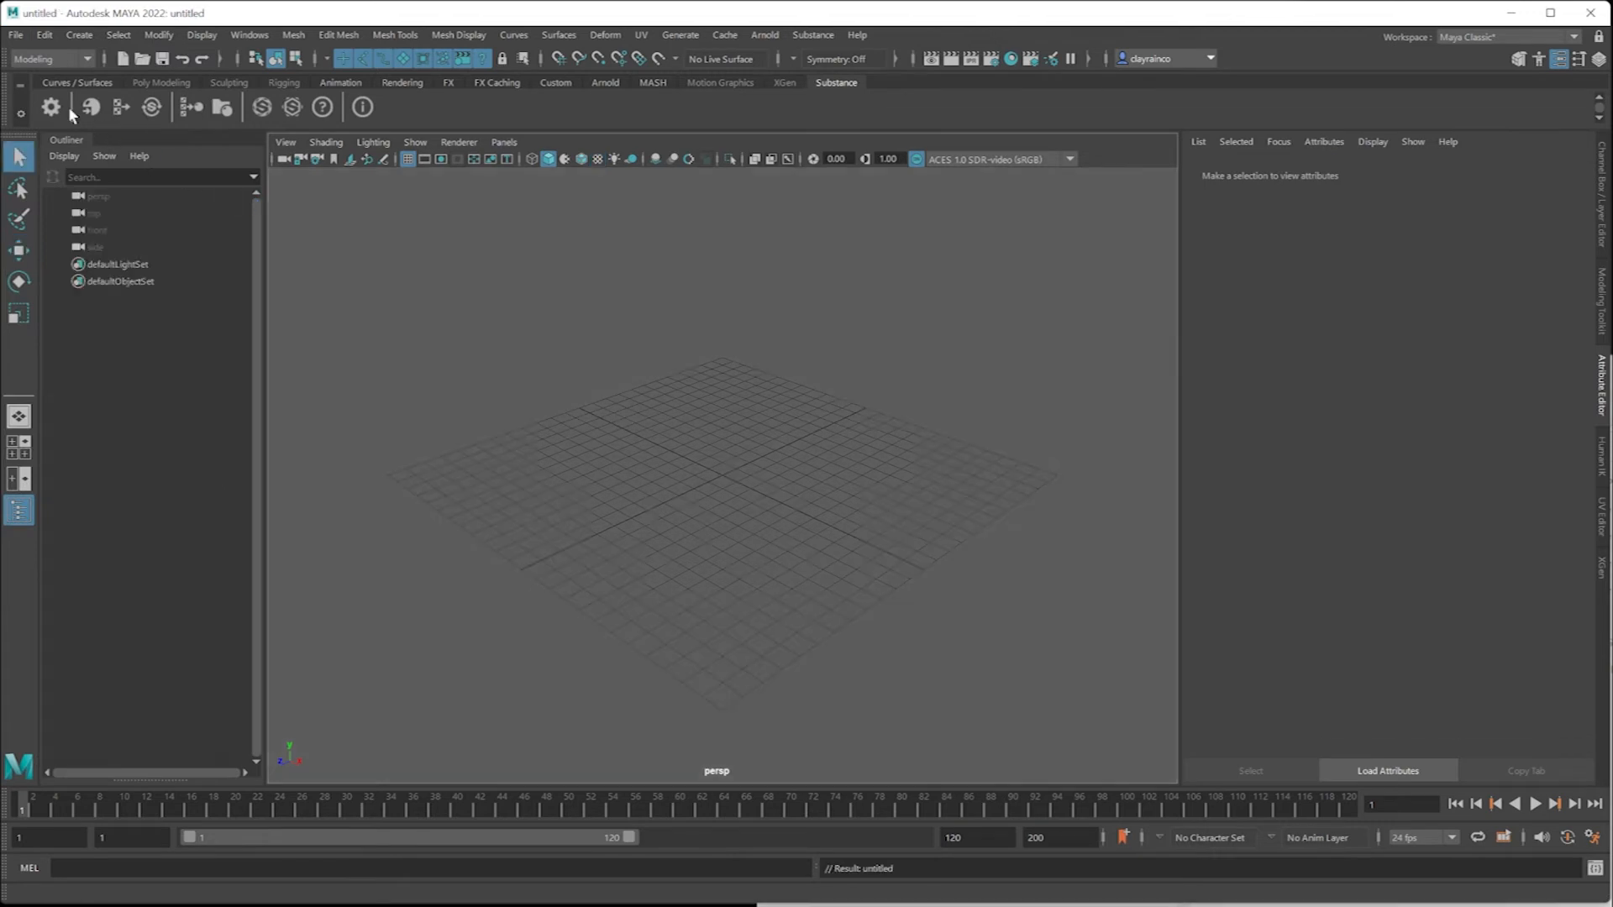
- Create a polygon sphere and scale it up uniformly until it fills much of the grid
left_click(77, 36)
mouse_move(126, 96)
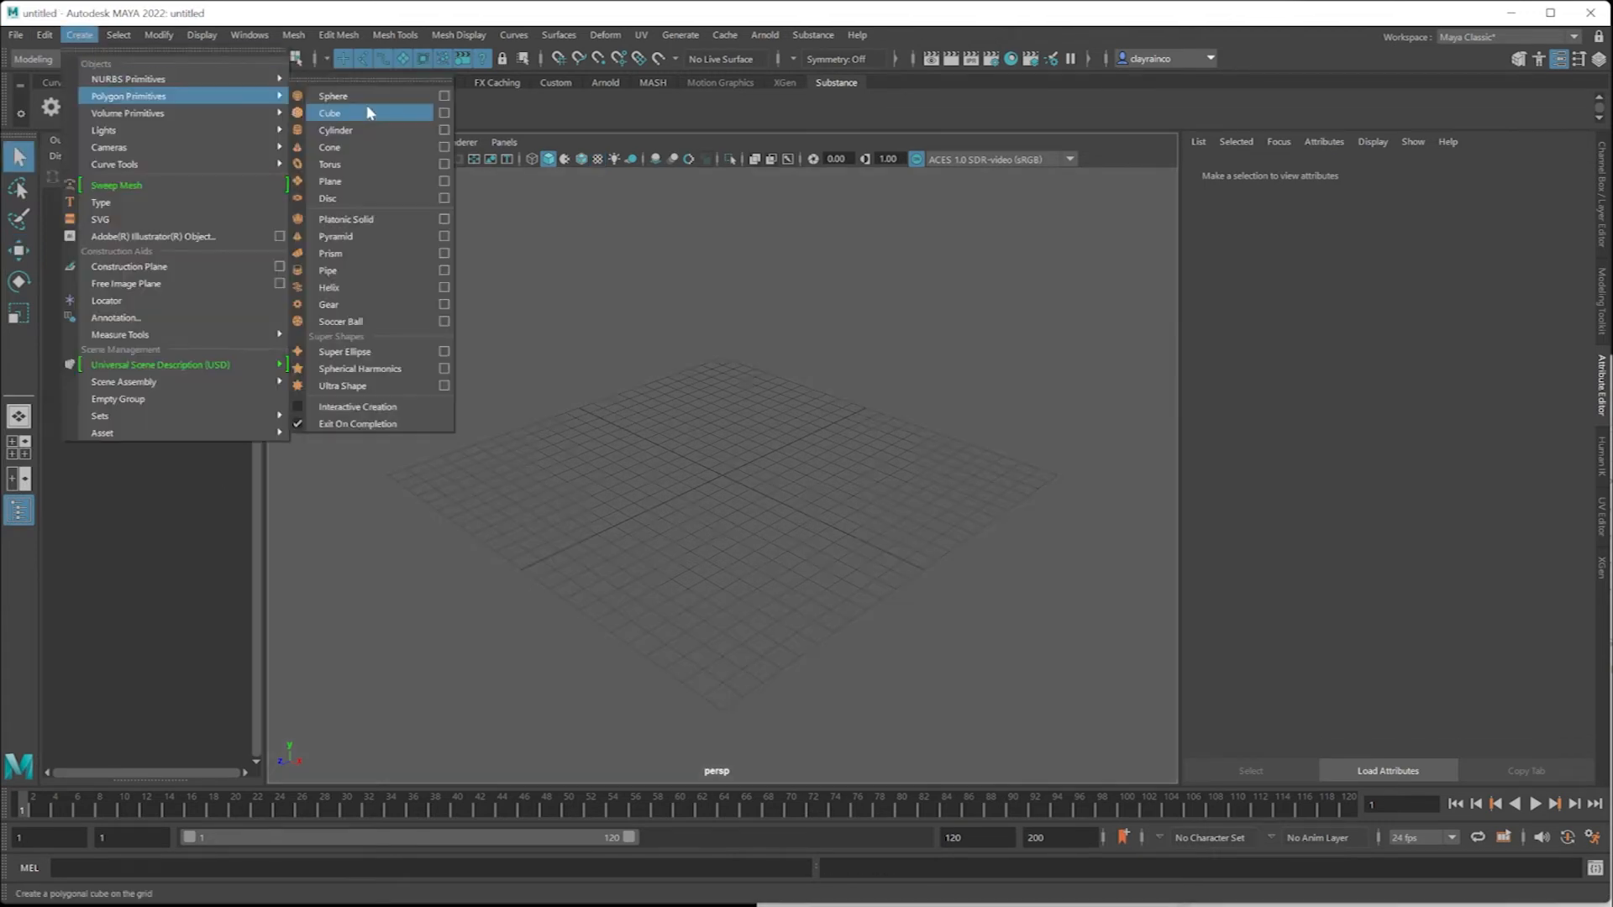
left_click(319, 96)
left_click(30, 314)
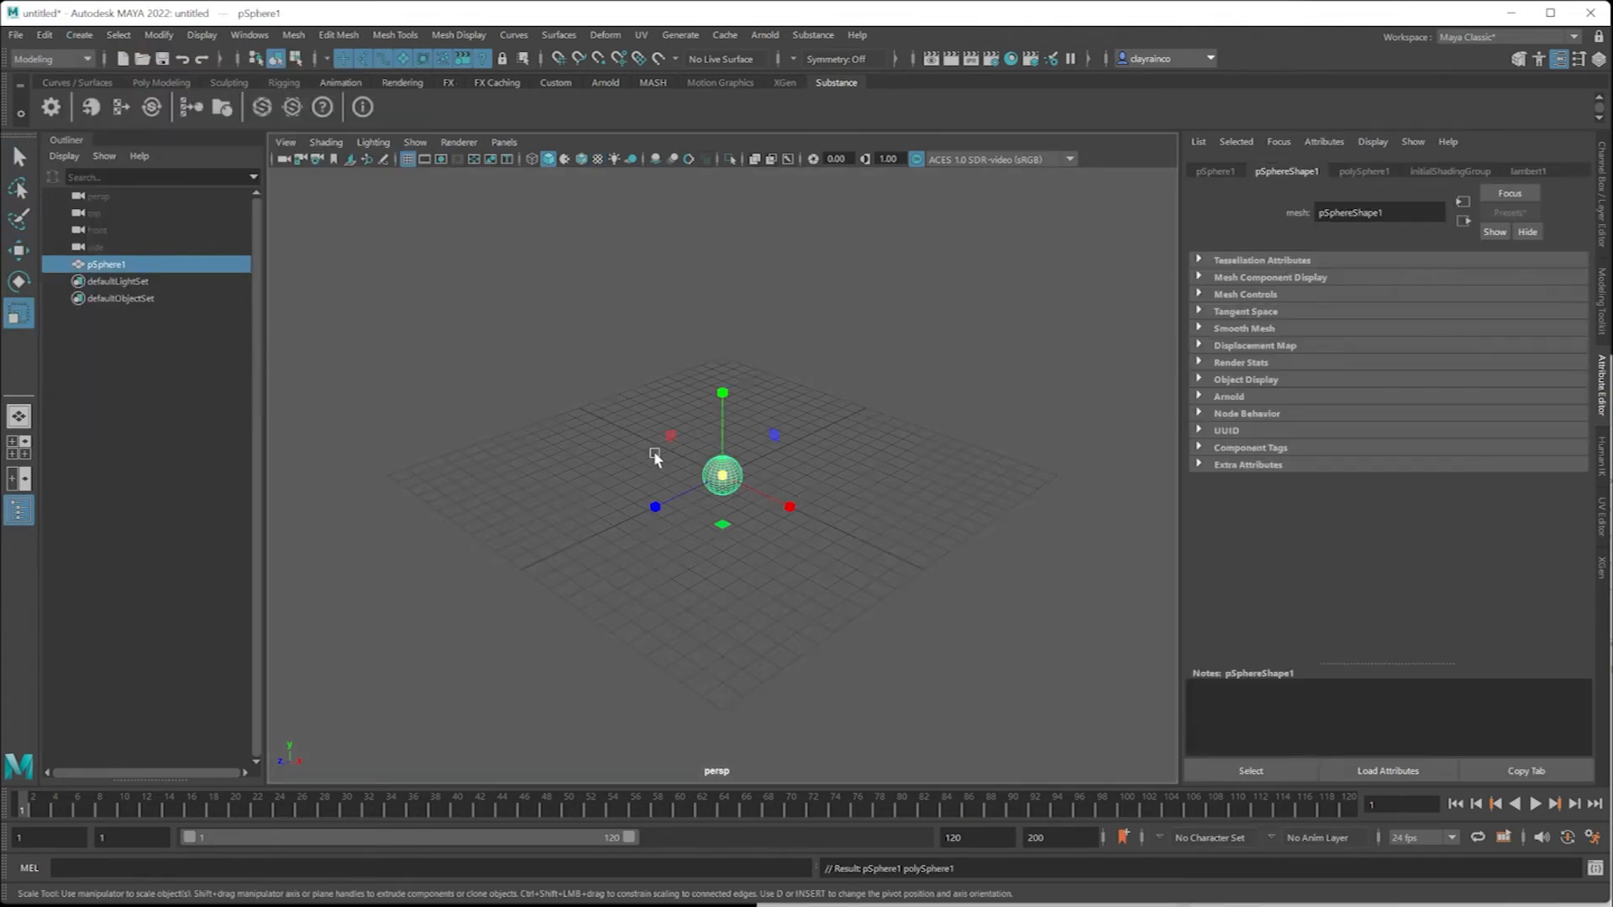
left_click_drag(723, 475, 954, 415)
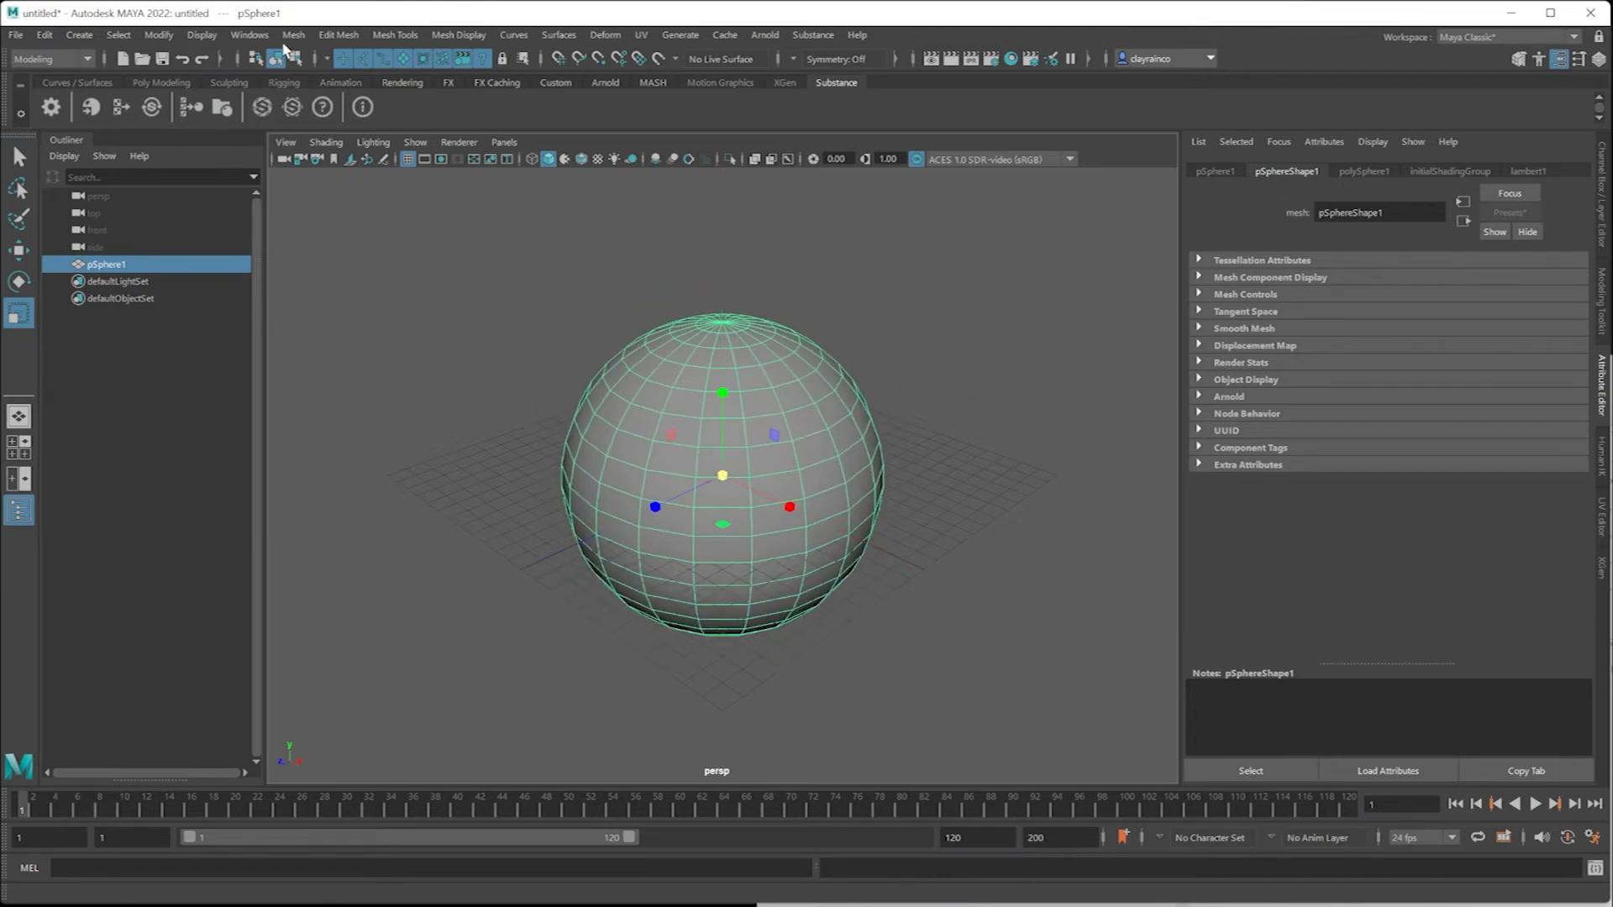
- Open the Hypershade and move its window so that the sphere and the materials browser are both visible
left_click(249, 35)
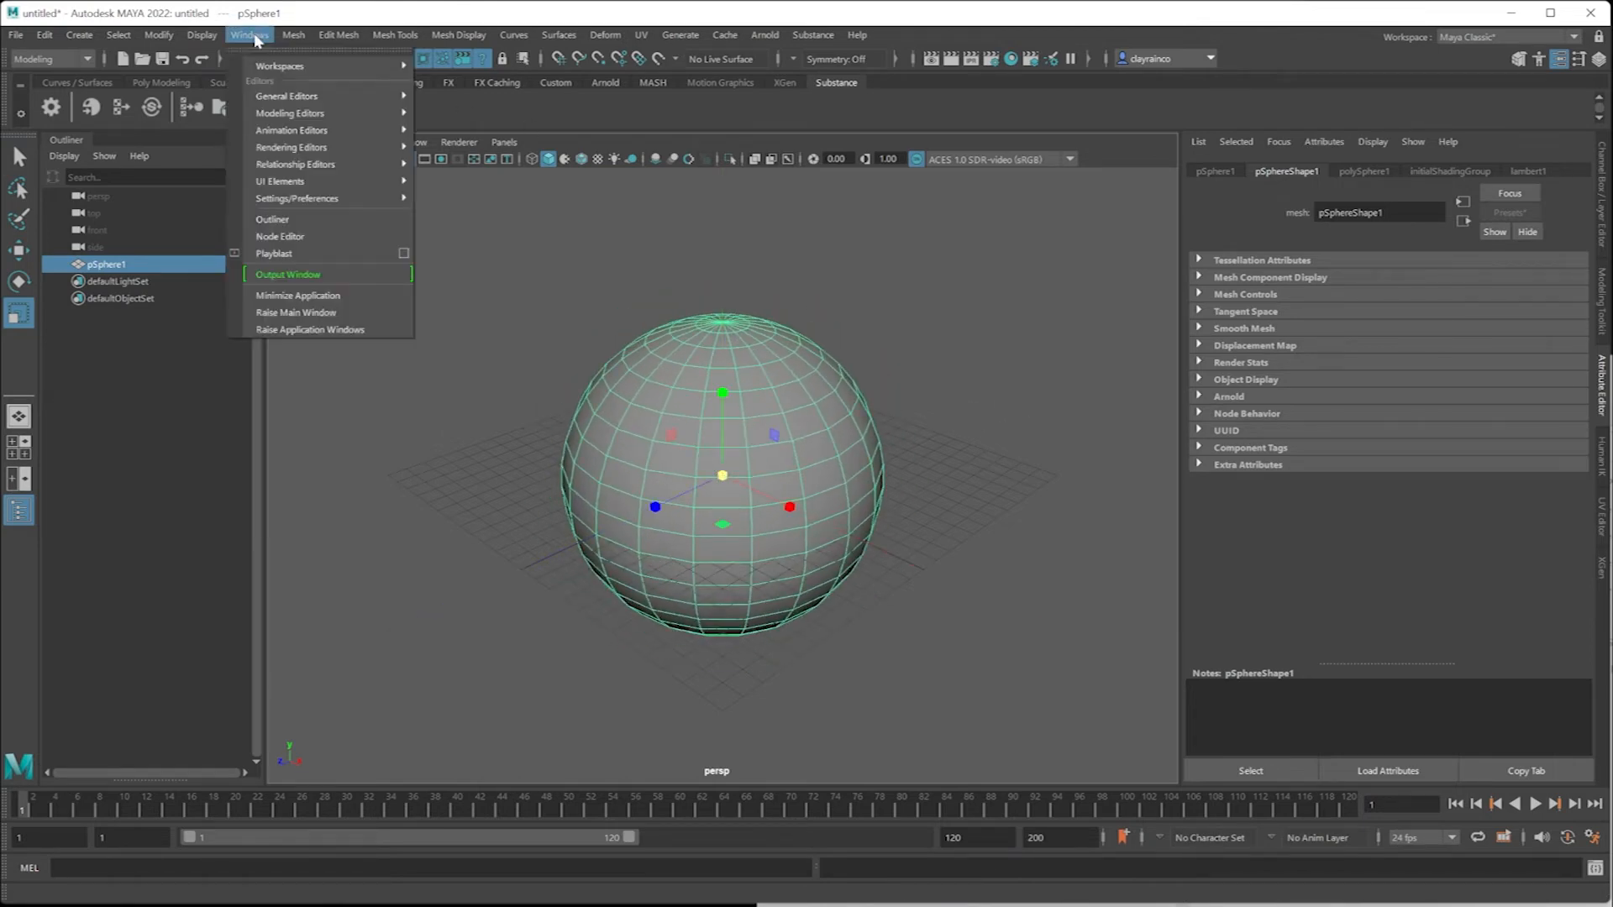
mouse_move(369, 147)
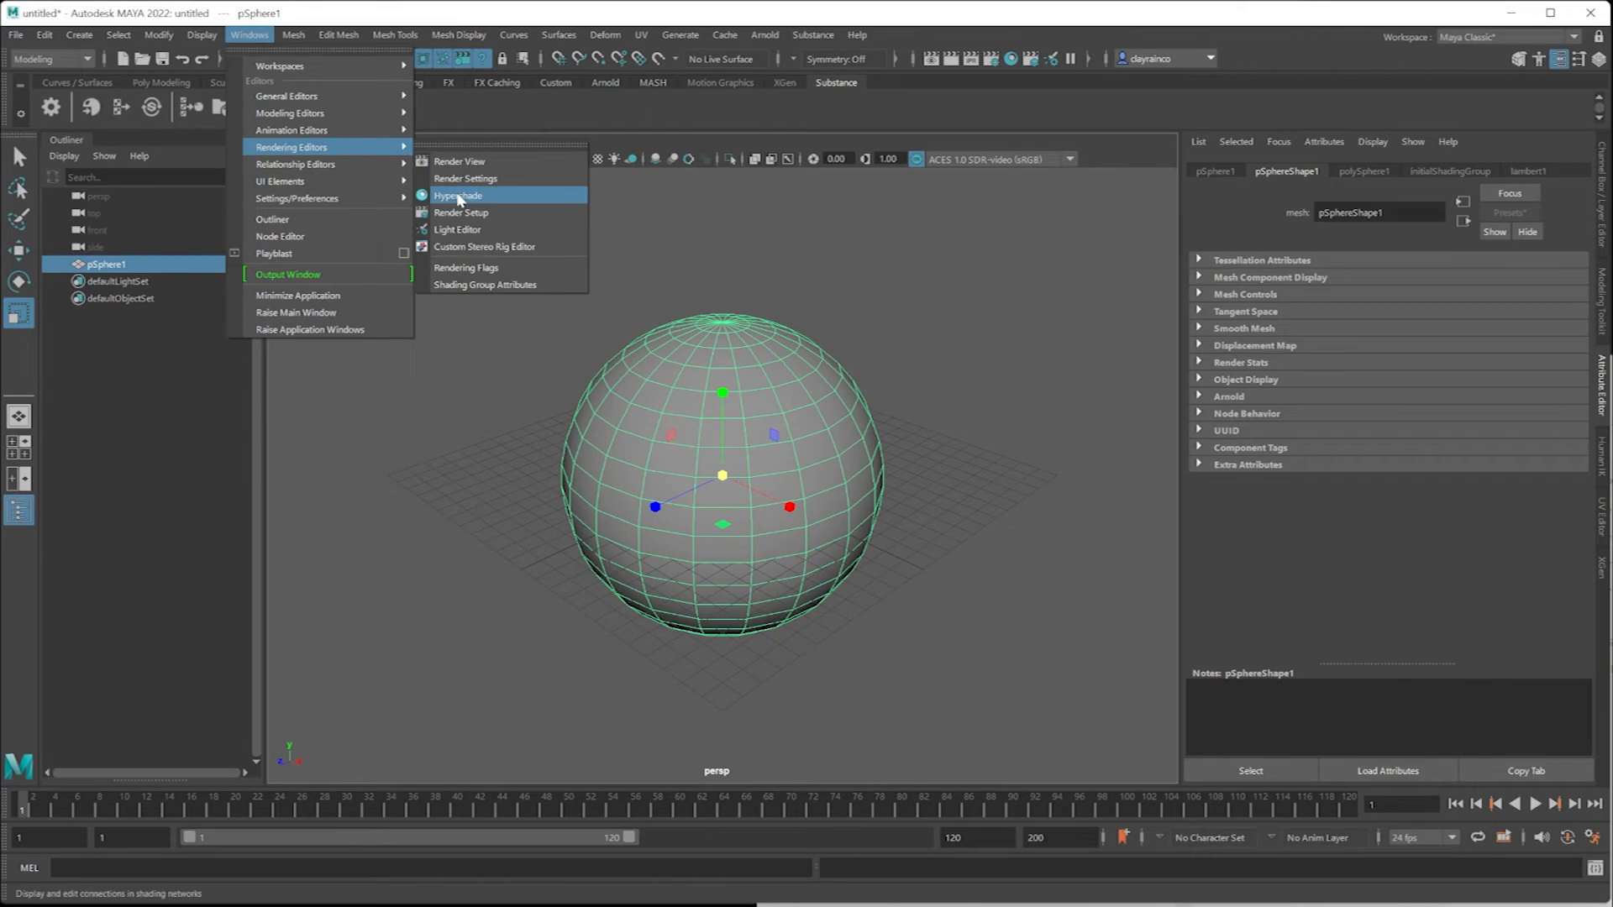
left_click(458, 196)
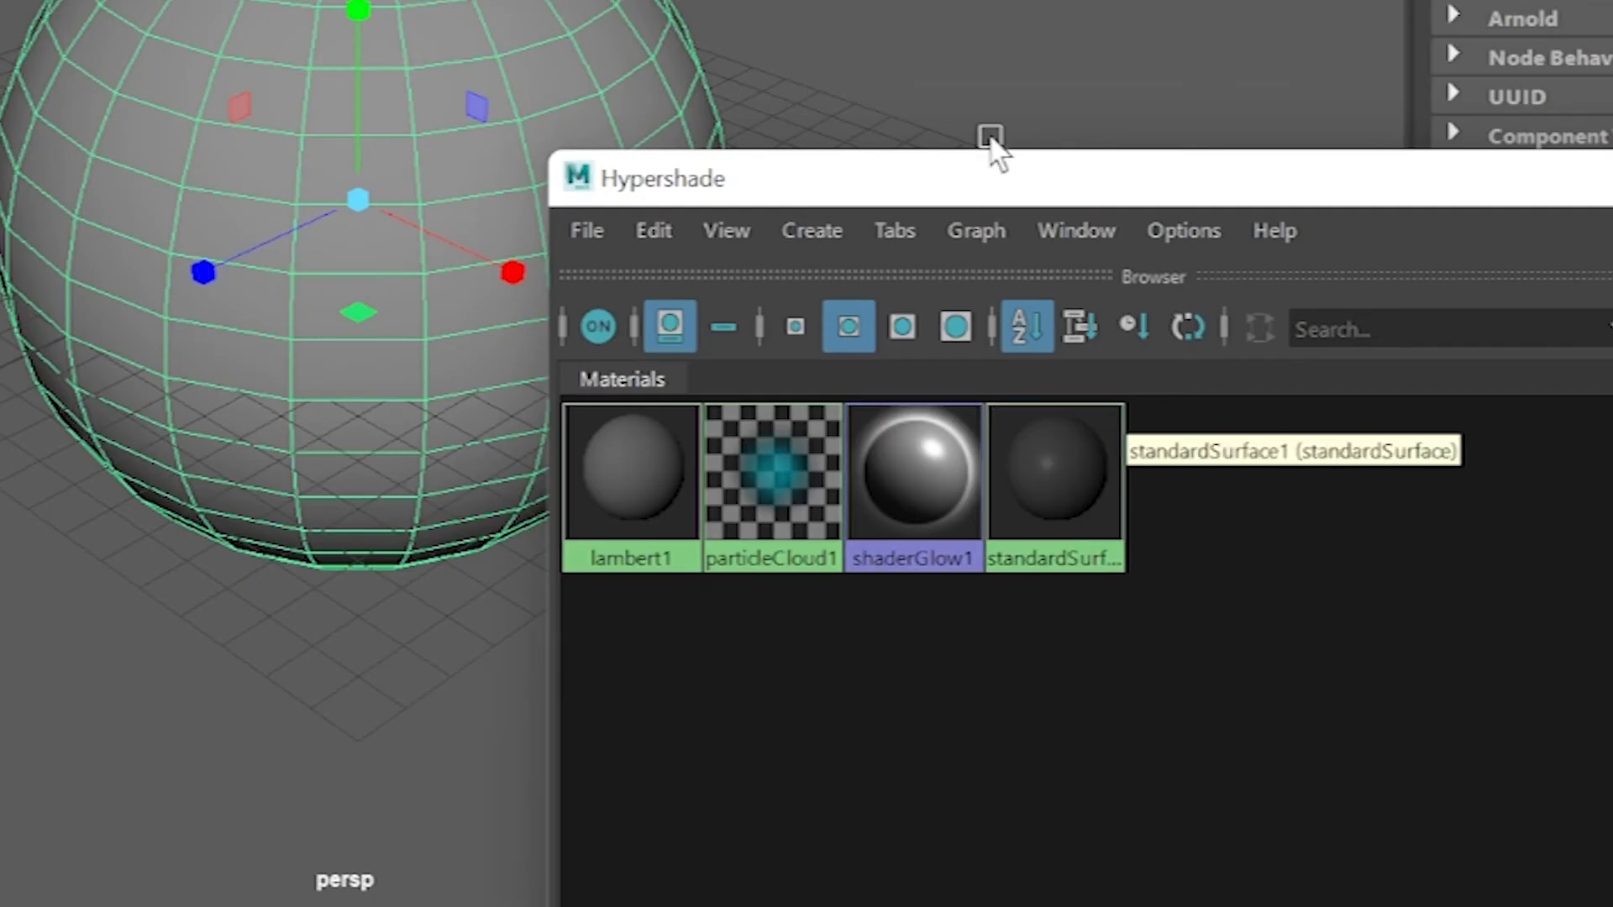
left_click_drag(991, 462, 1078, 637)
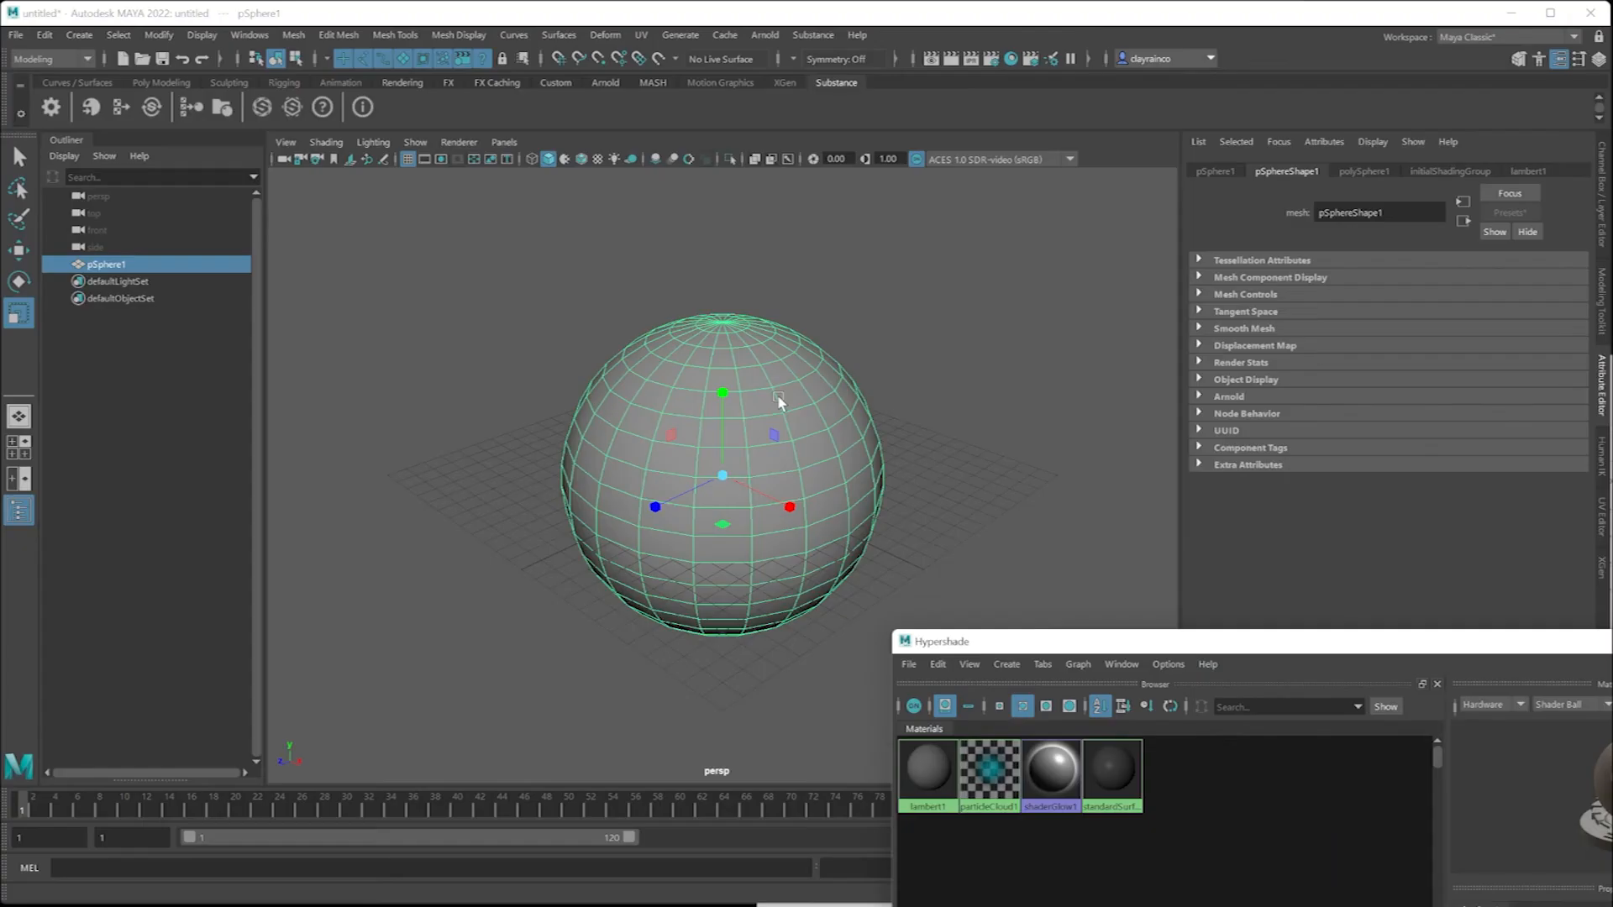
- Apply the Substance Arnold workflow to the BaseColor, Height, Roughness and Normal PNG maps of ball_lambert1 from the ballred folder
left_click(190, 107)
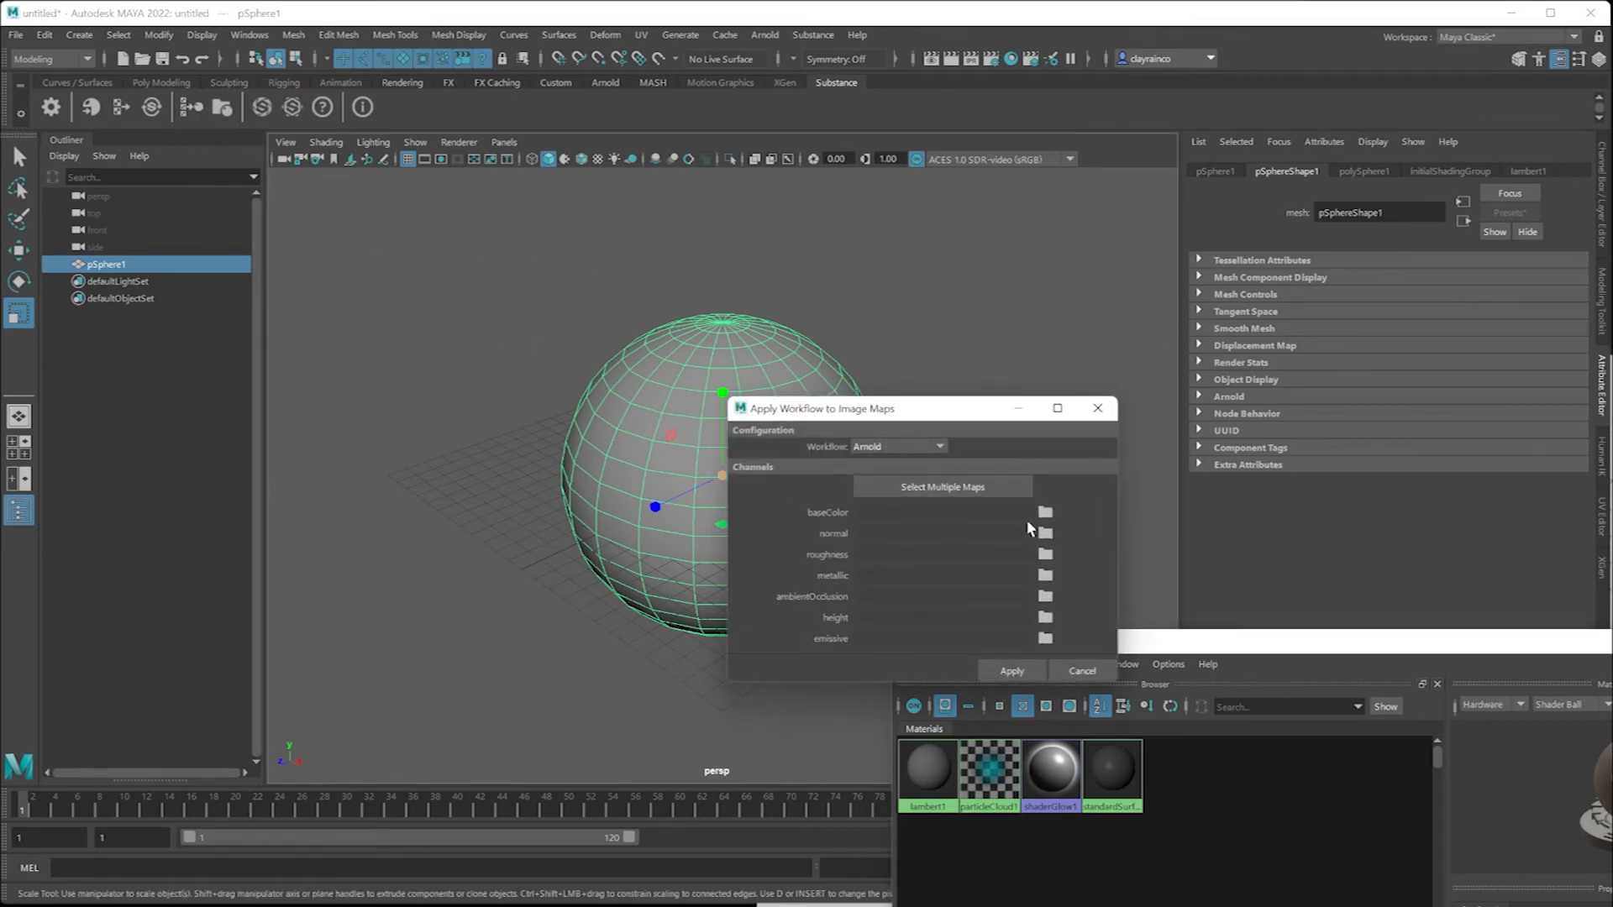
left_click(941, 489)
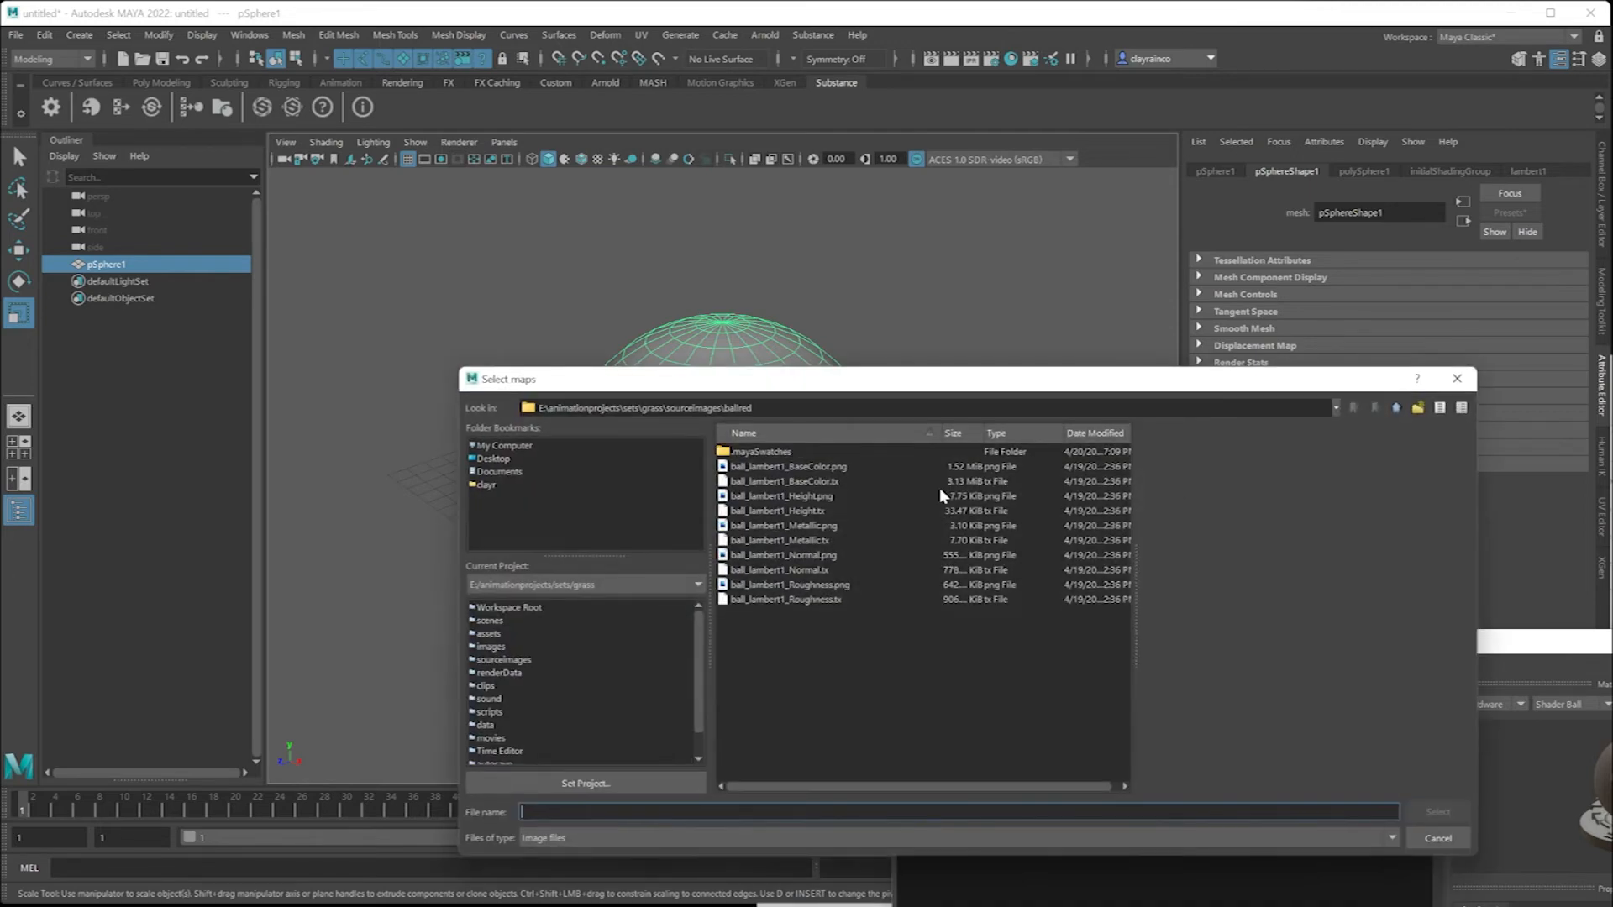
left_click(807, 467)
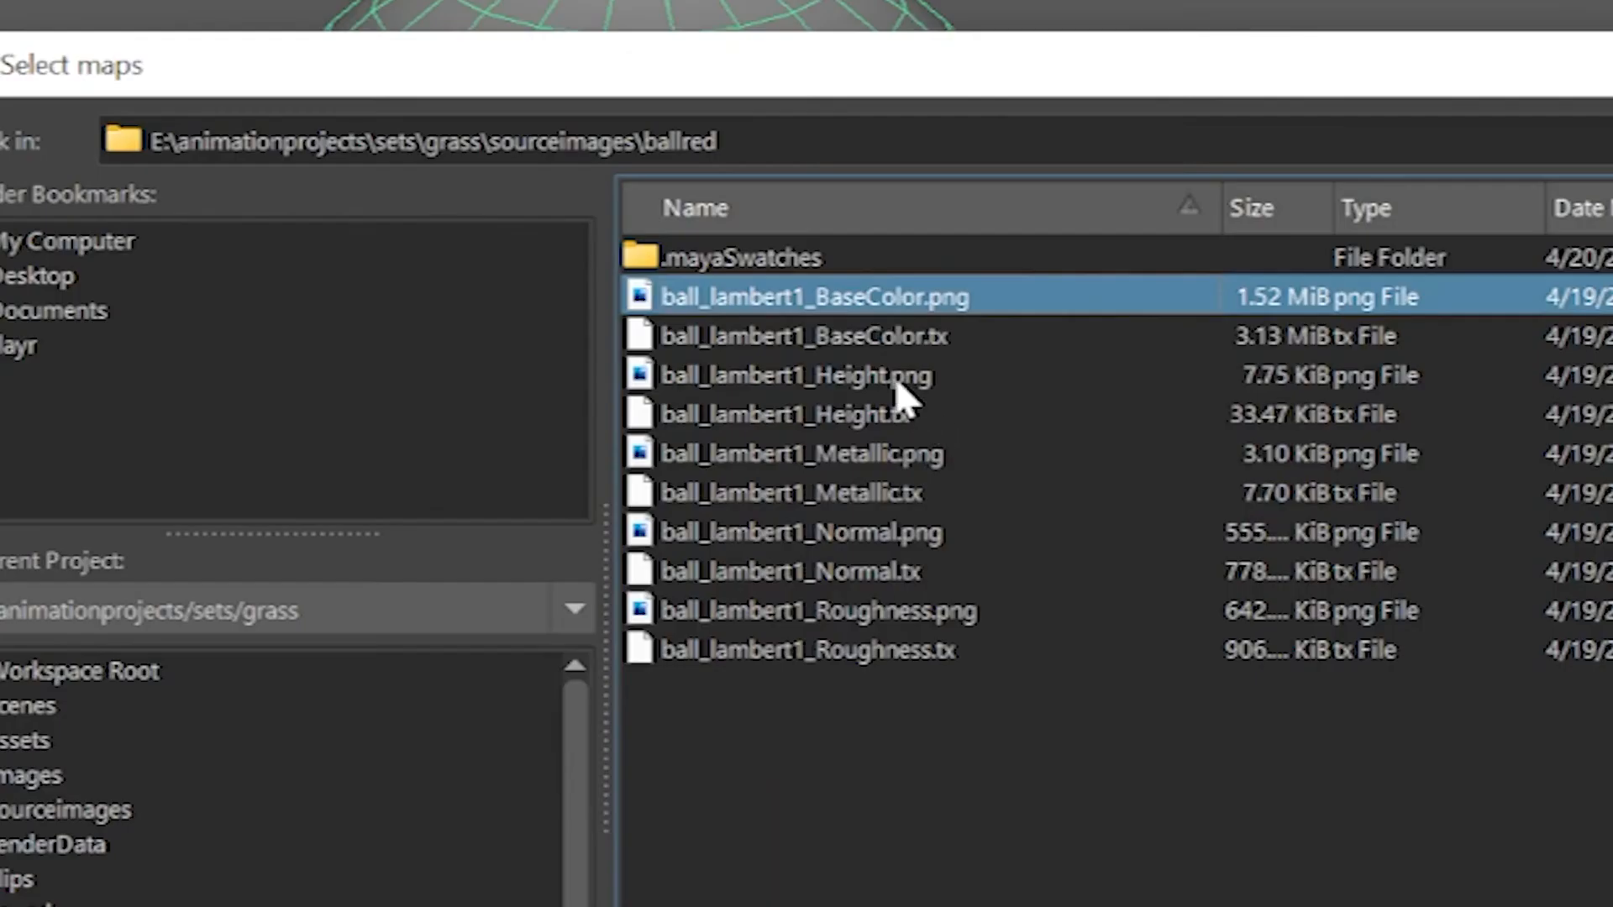
left_click(895, 385, "ctrl")
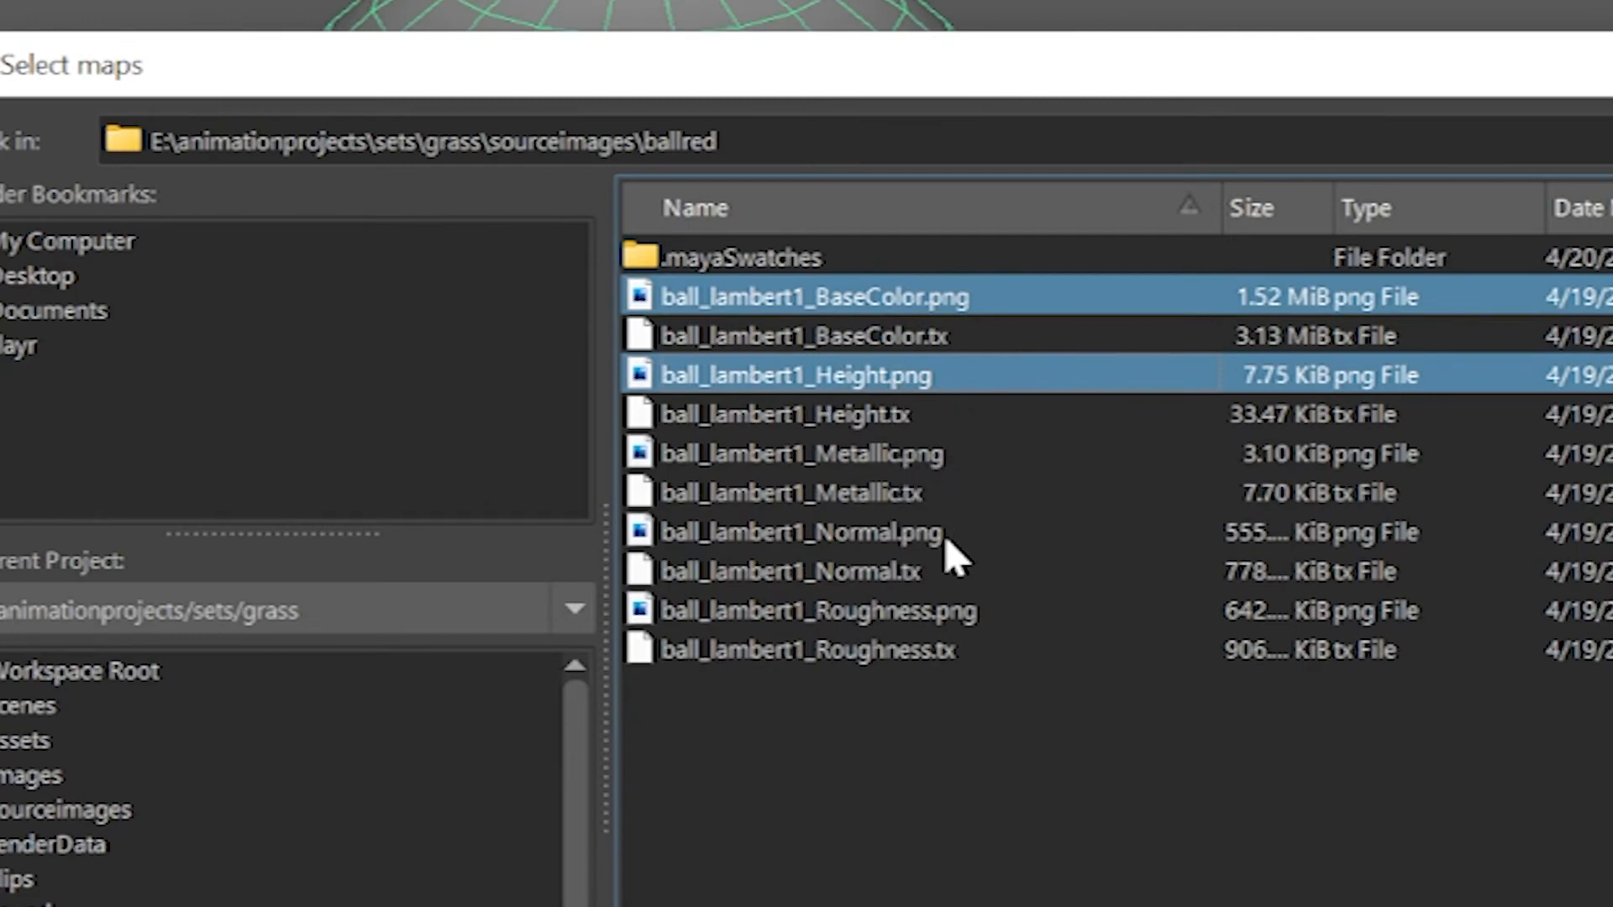
left_click(907, 614, "ctrl")
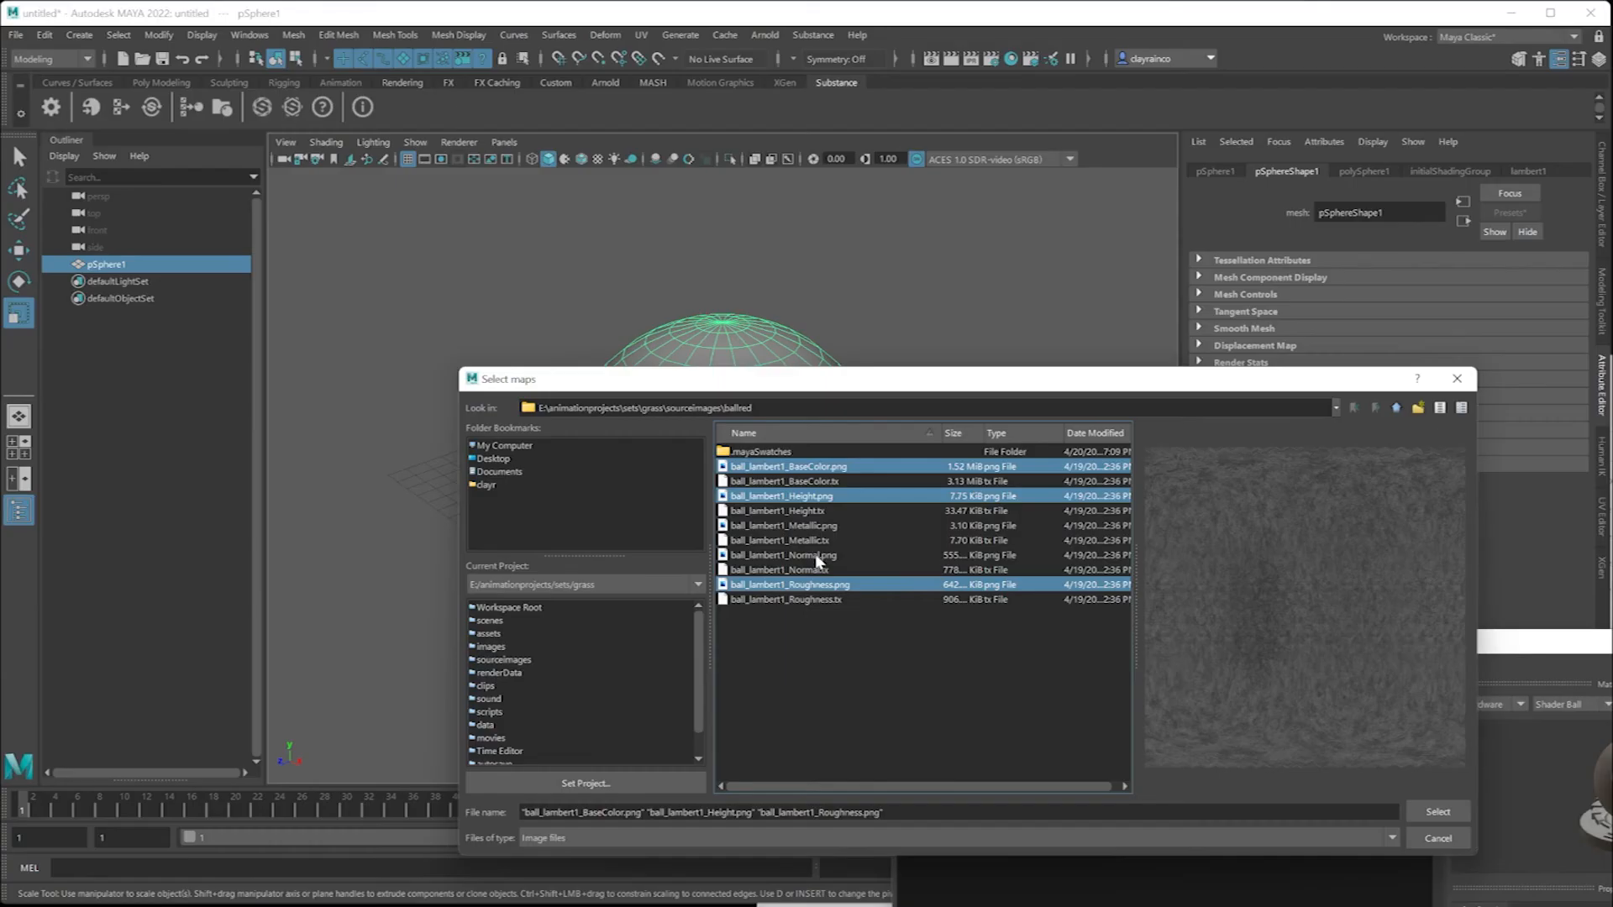
left_click(884, 532, "ctrl")
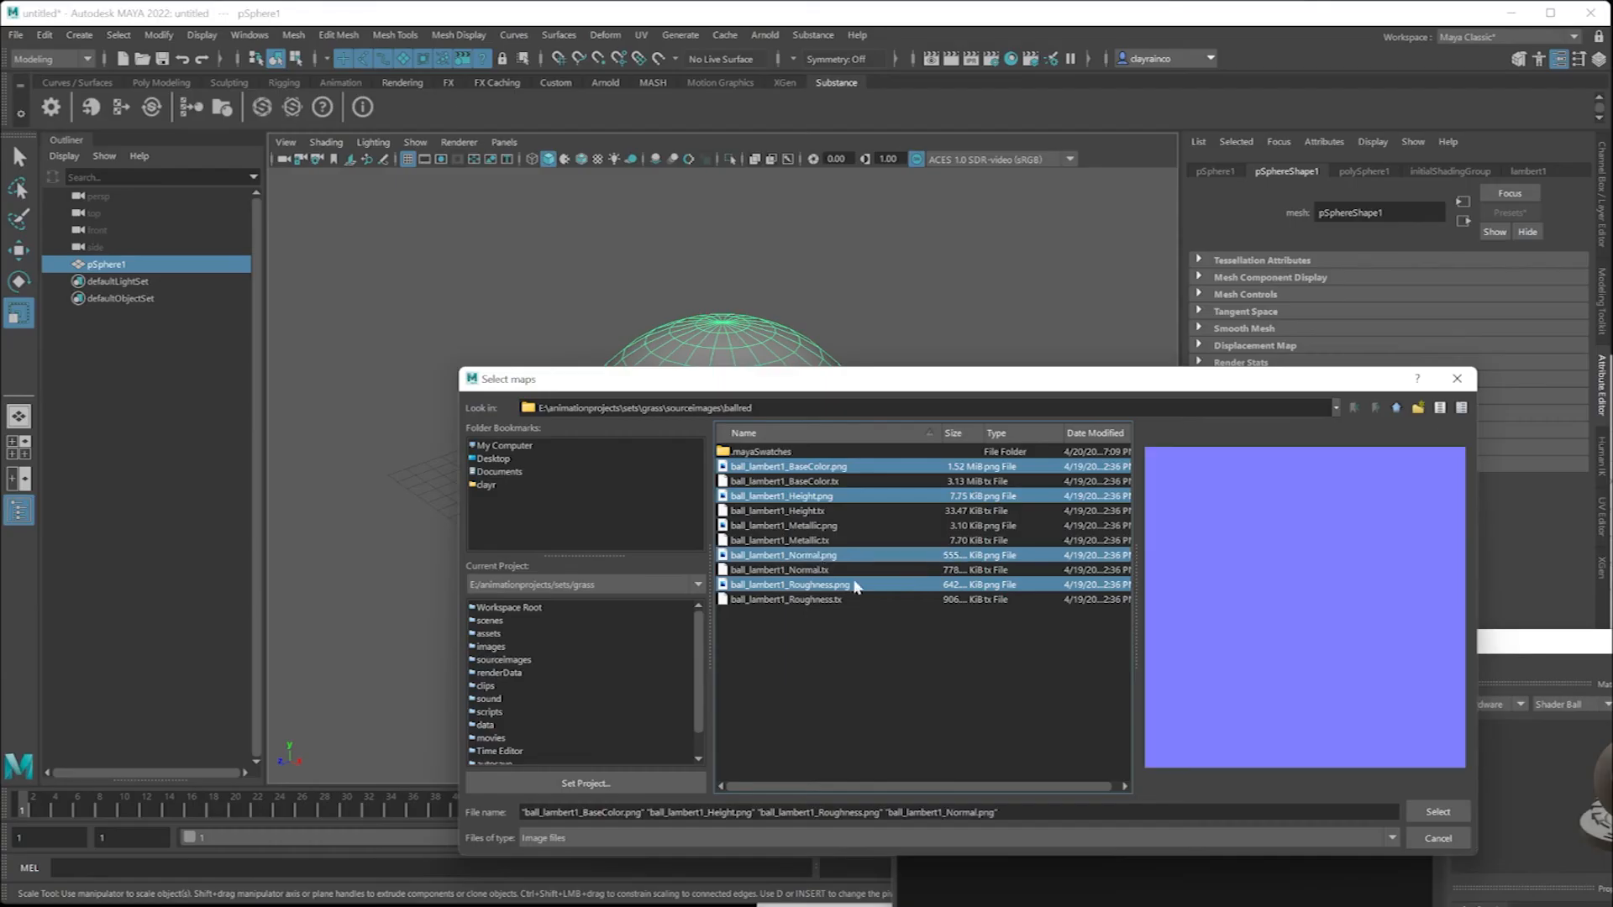
left_click(1438, 812)
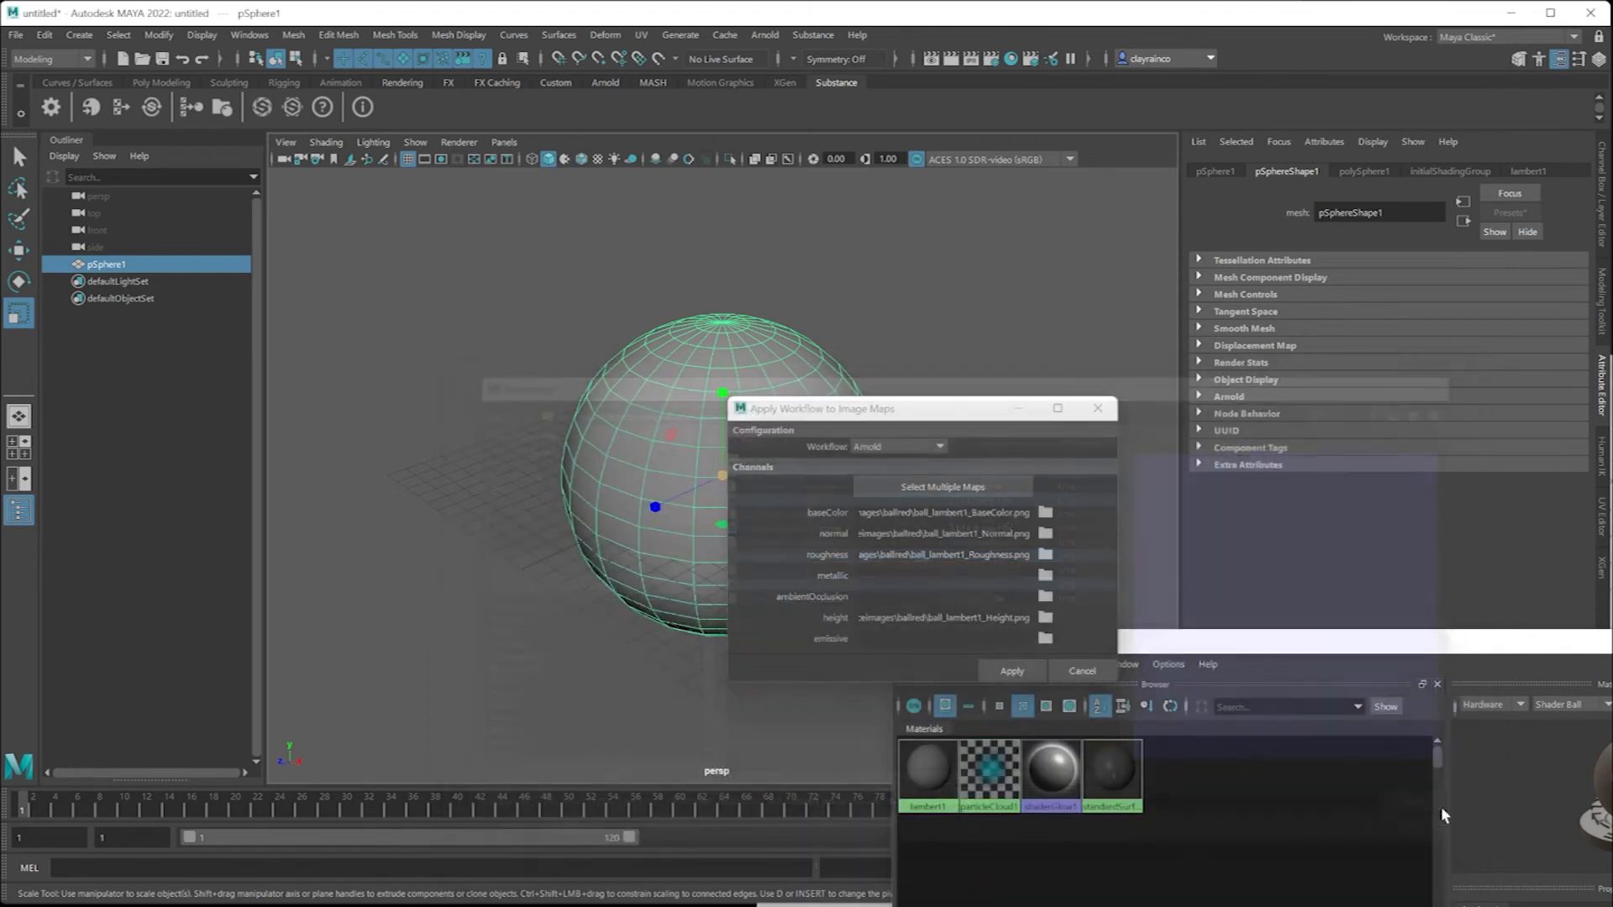
left_click(1009, 673)
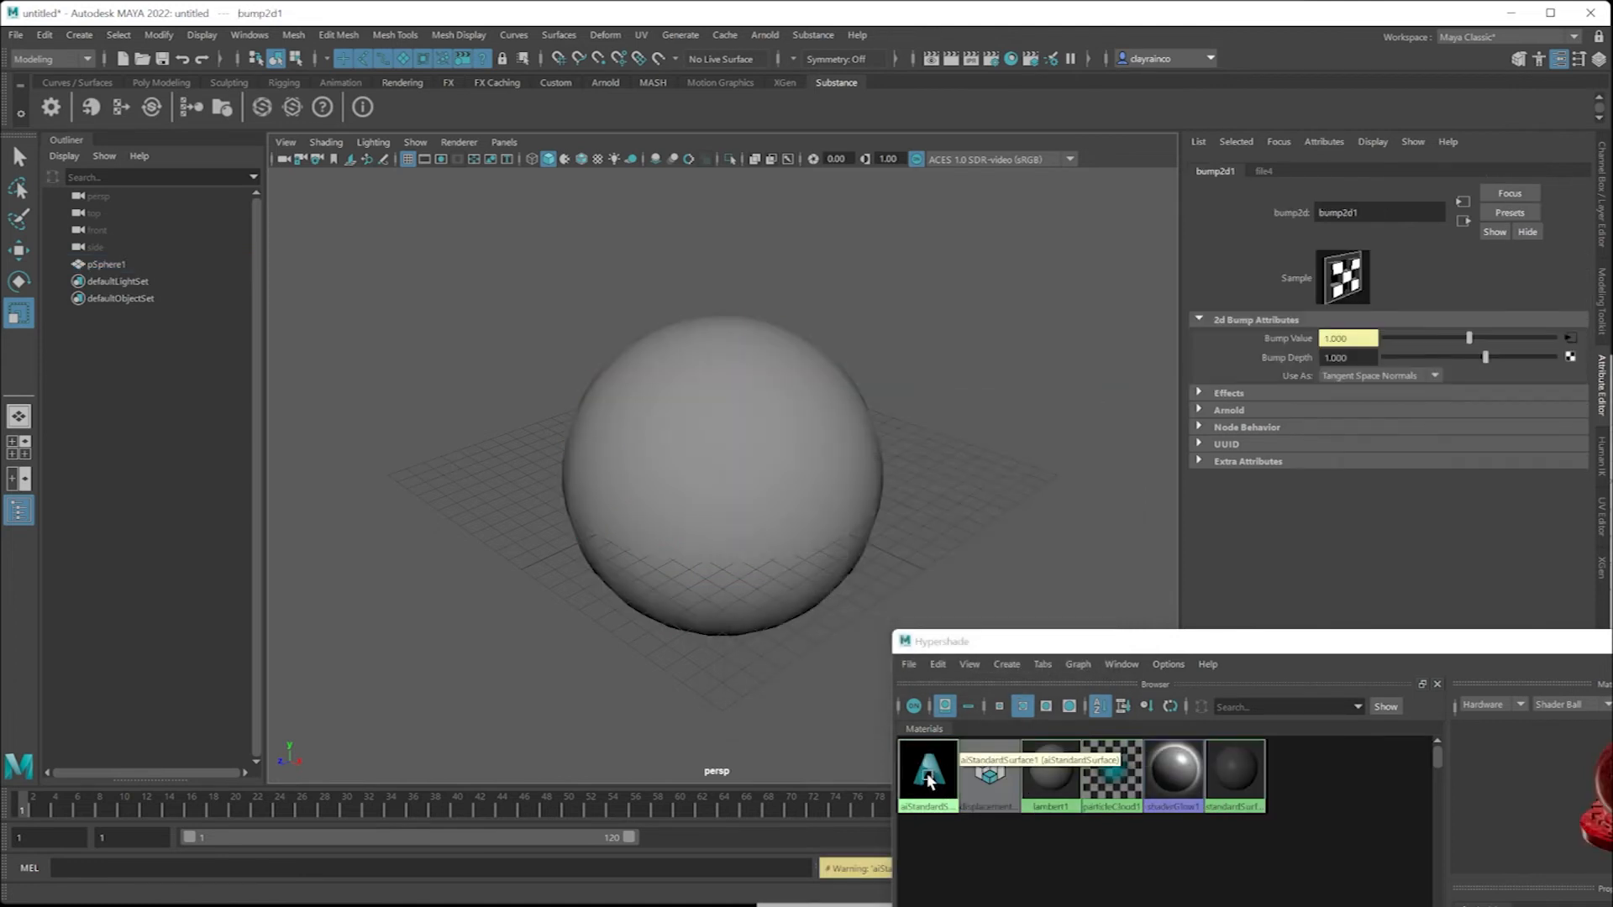
- Bring the Hypershade's material properties into view and rename the new aiStandardSurface1 material as red
left_click_drag(1058, 642, 605, 311)
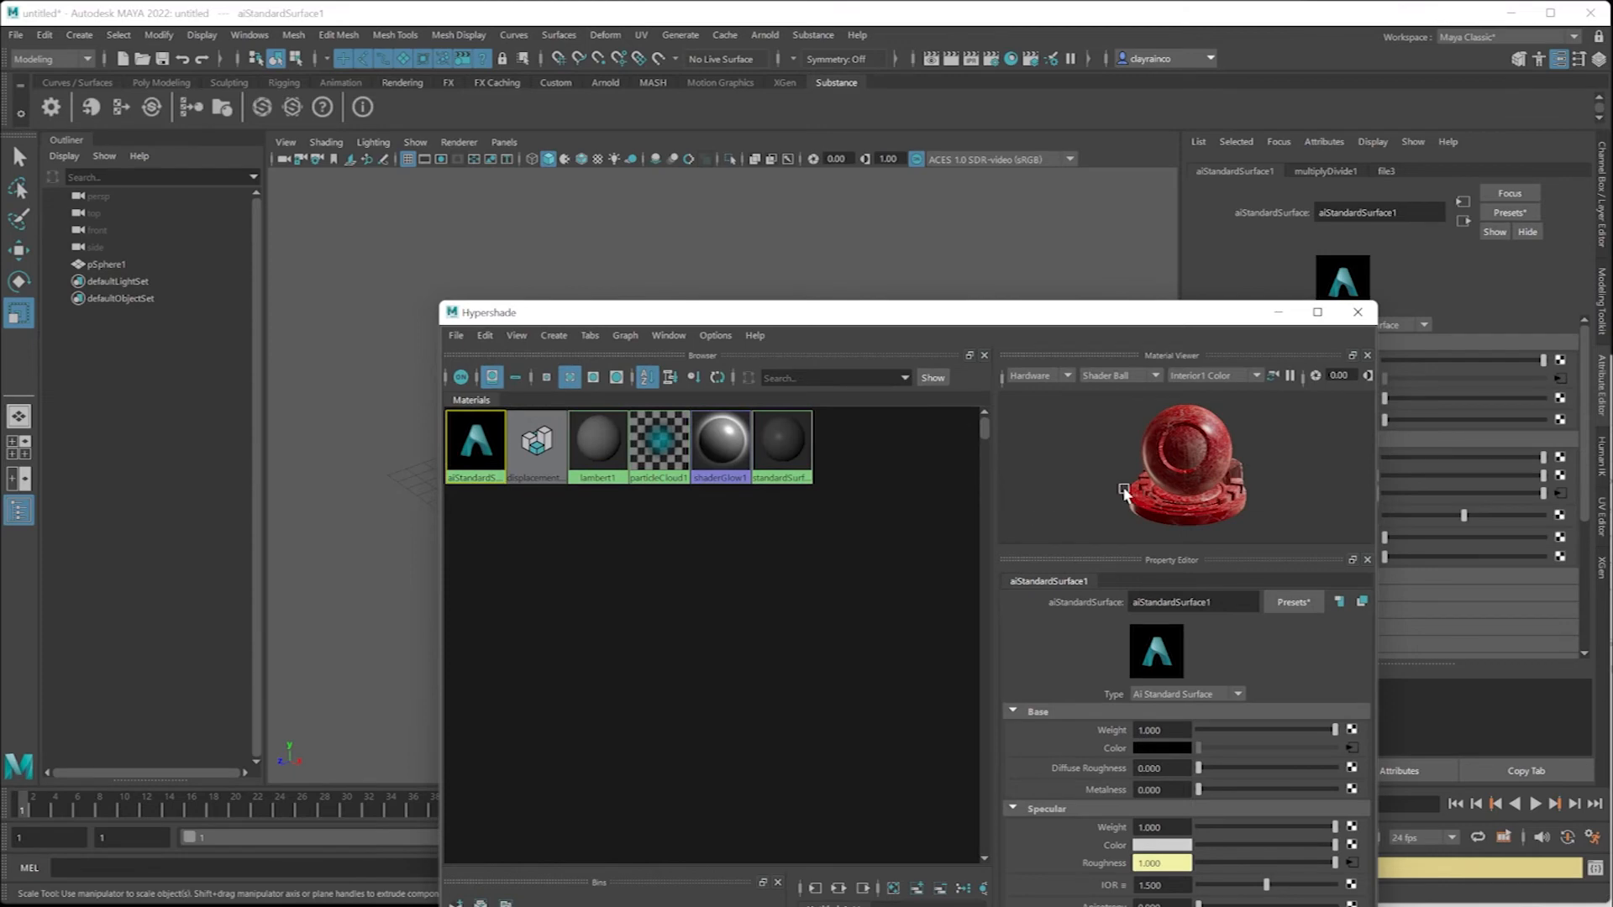
double_click(1159, 602)
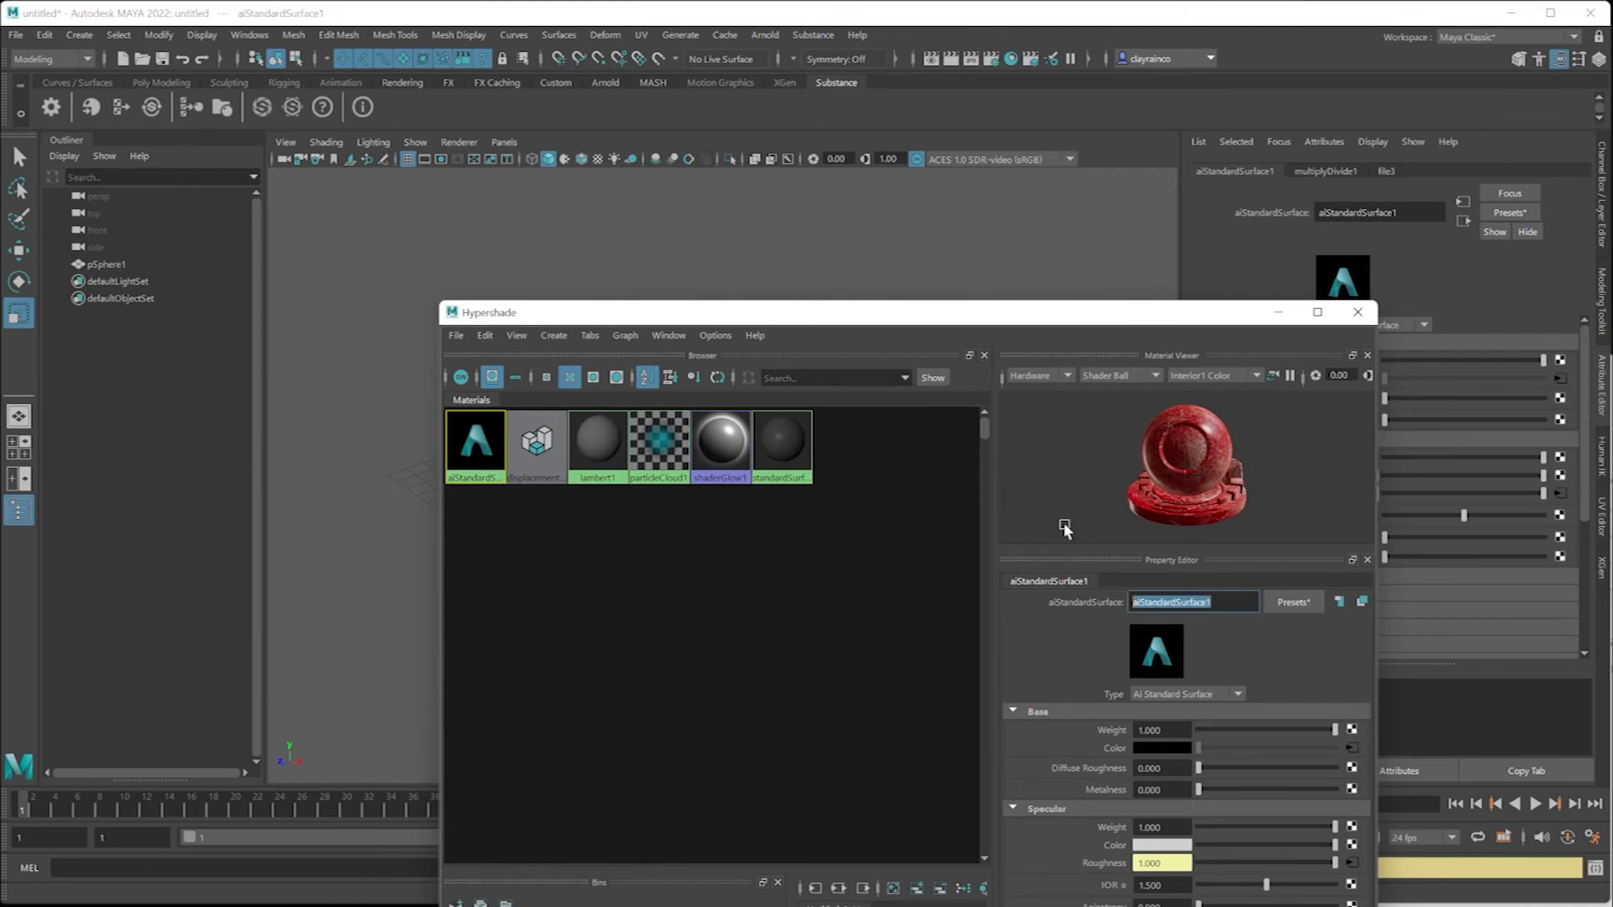
type("red")
key("Return")
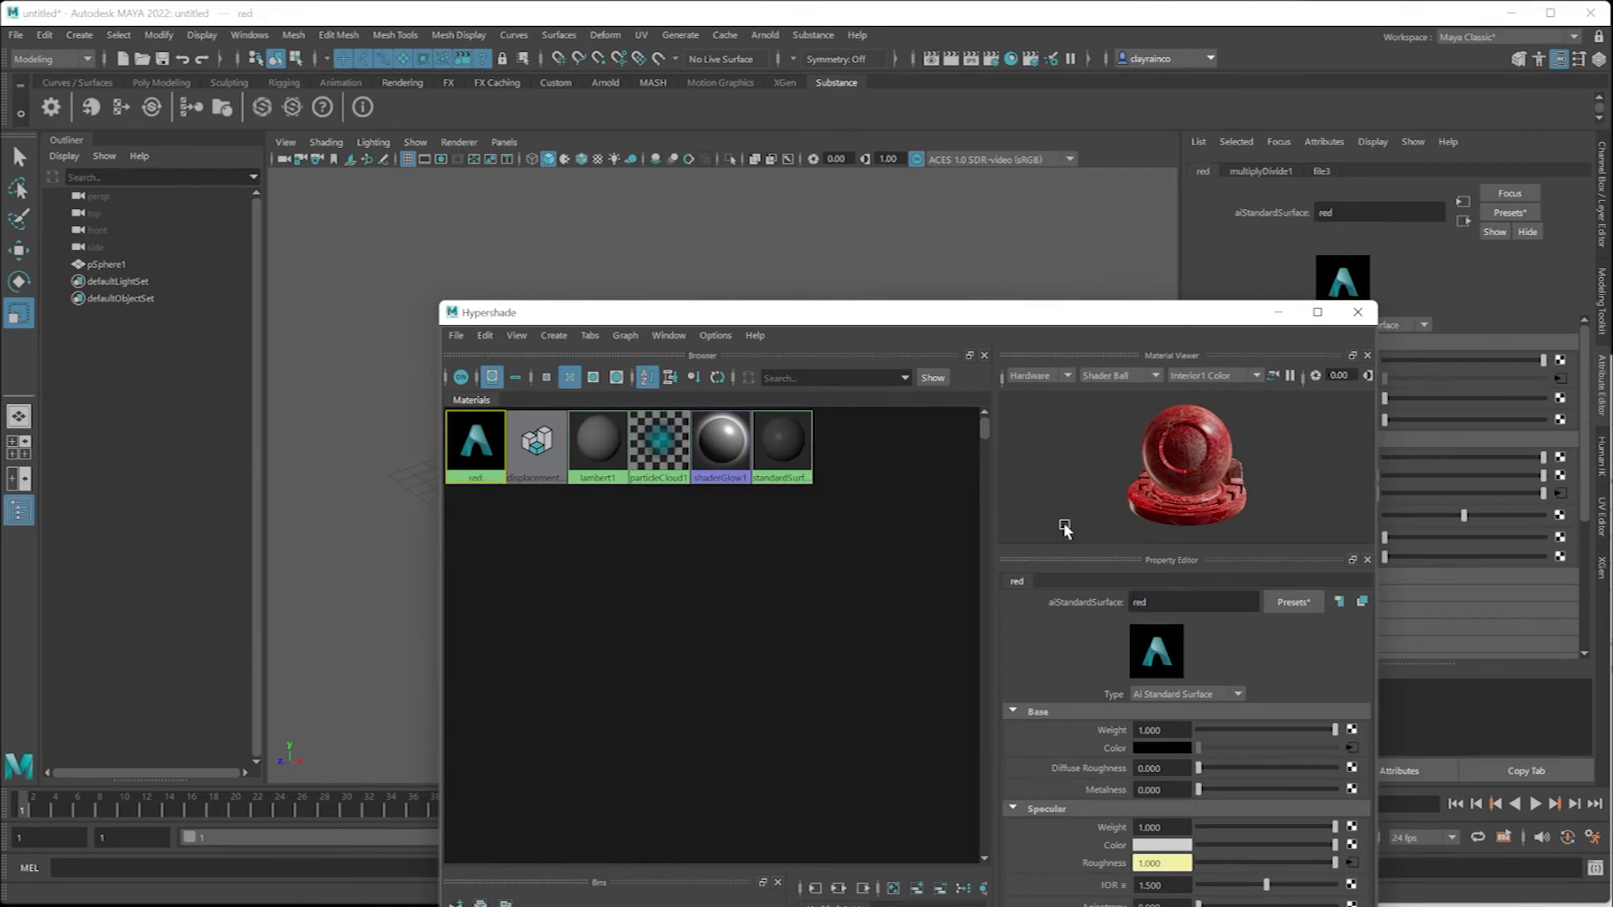
- Assign the existing red material to the sphere and turn on textured display in the viewport
left_click_drag(776, 319, 664, 624)
left_click(786, 386)
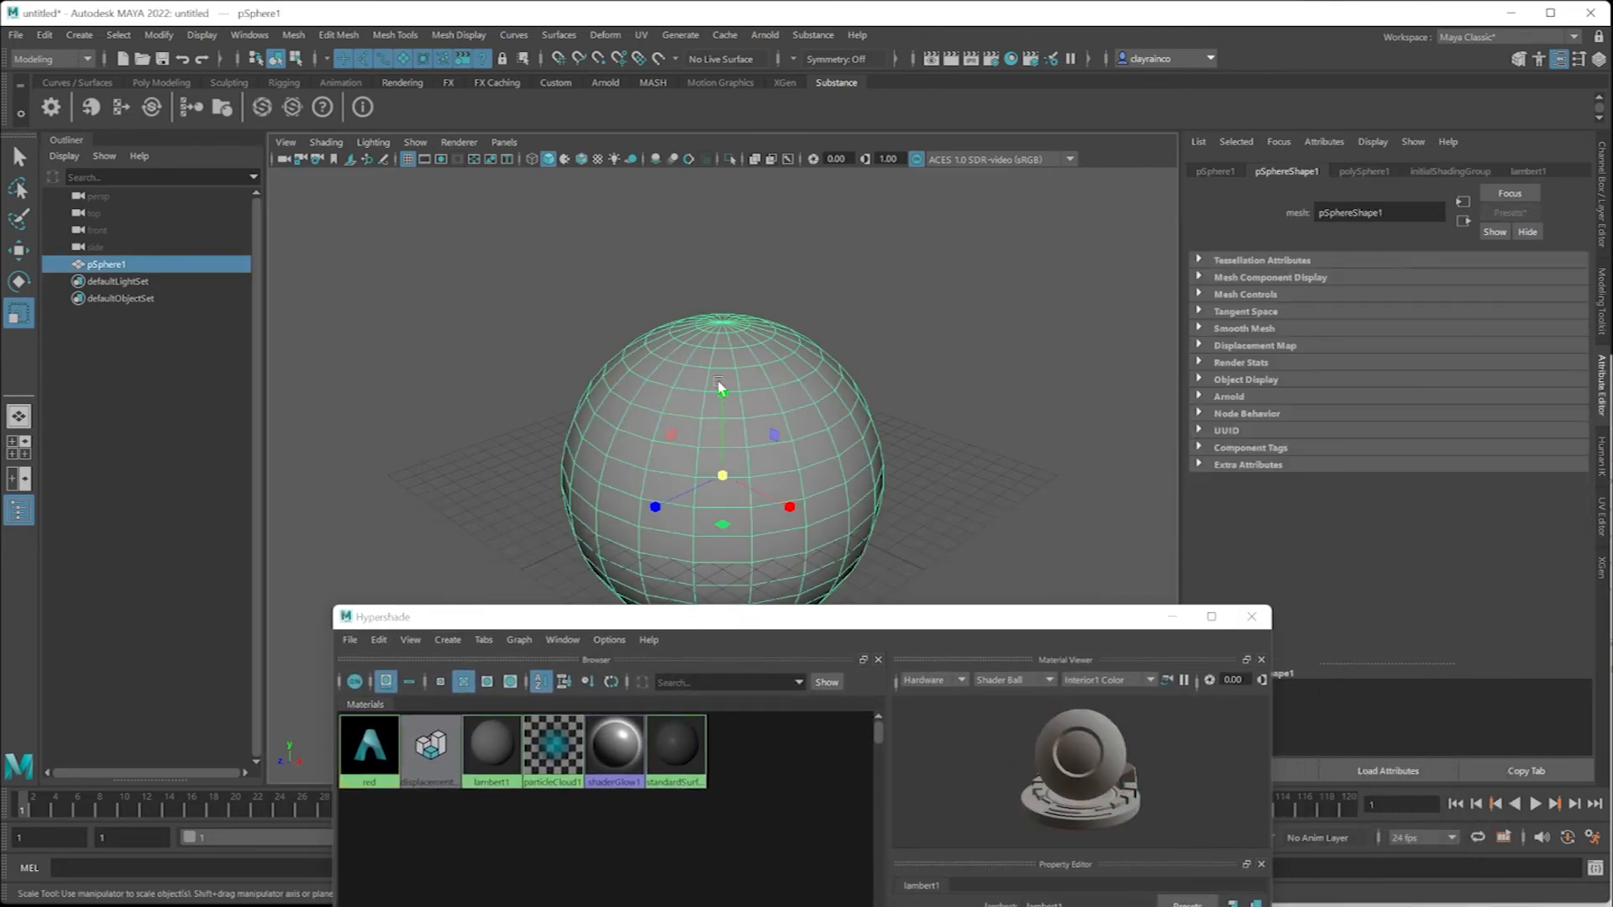
right_click_drag(741, 369, 851, 842)
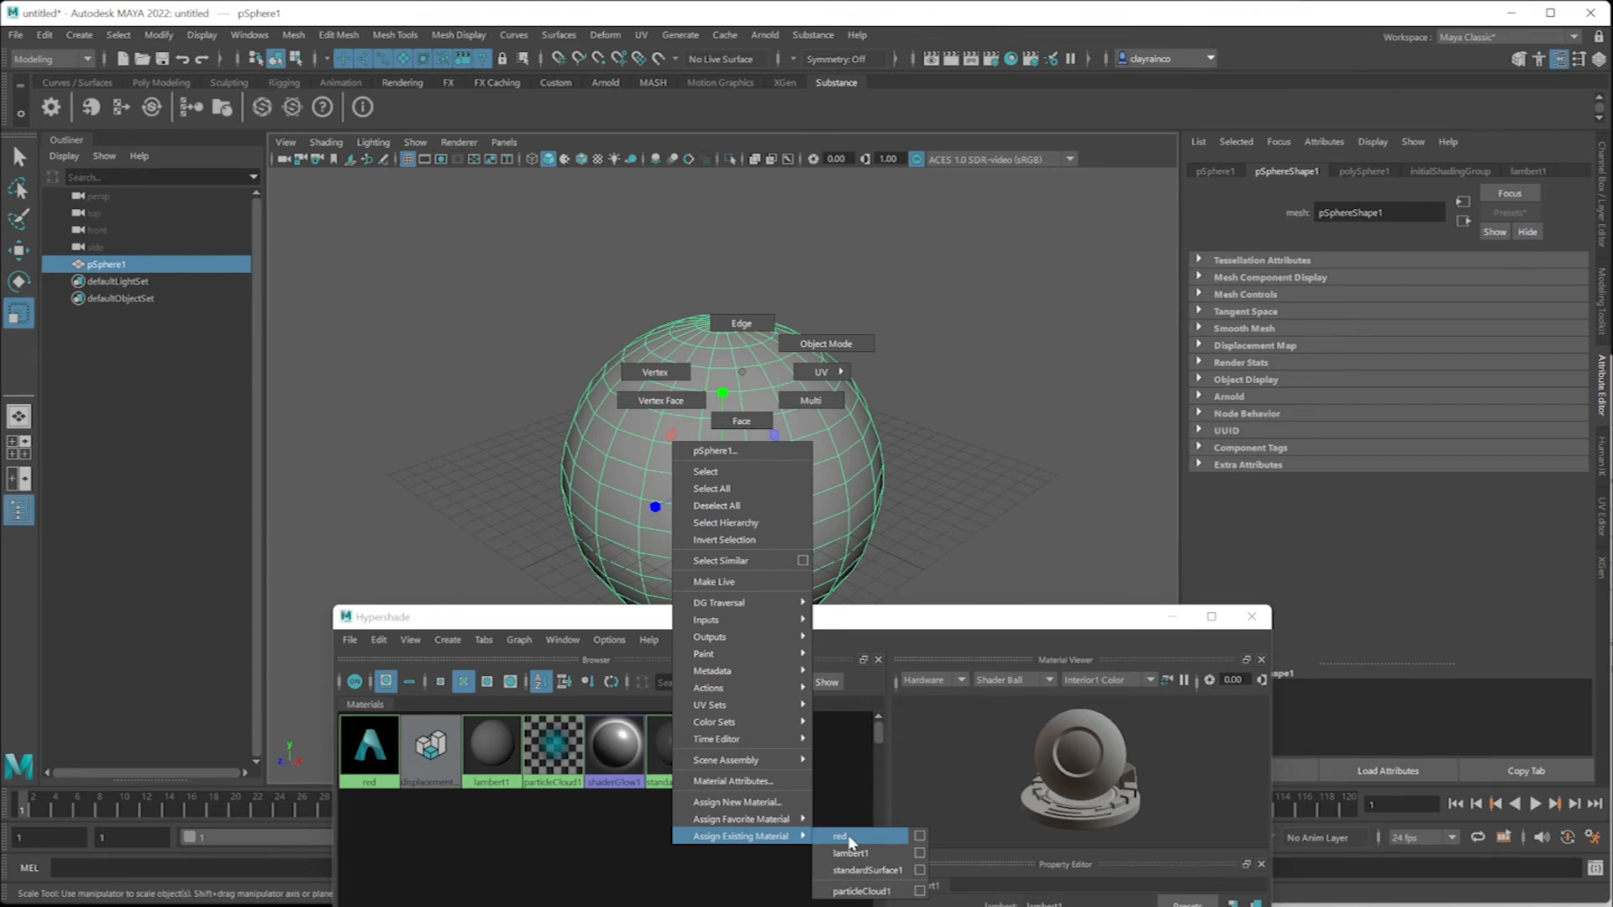
right_click_drag(851, 840, 851, 838)
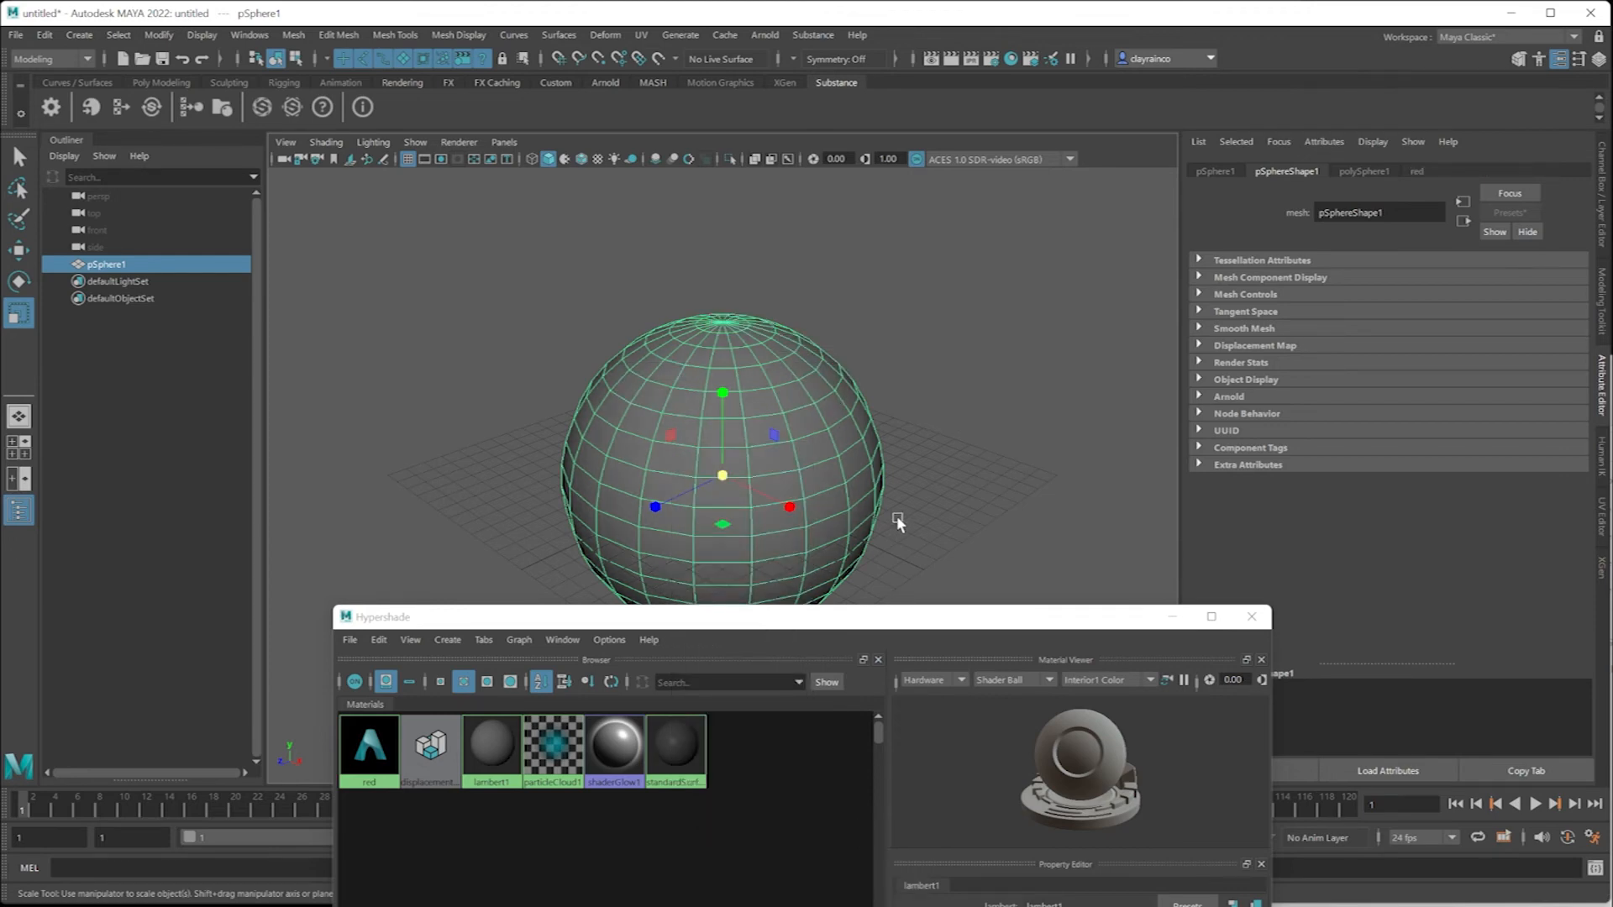
key("6")
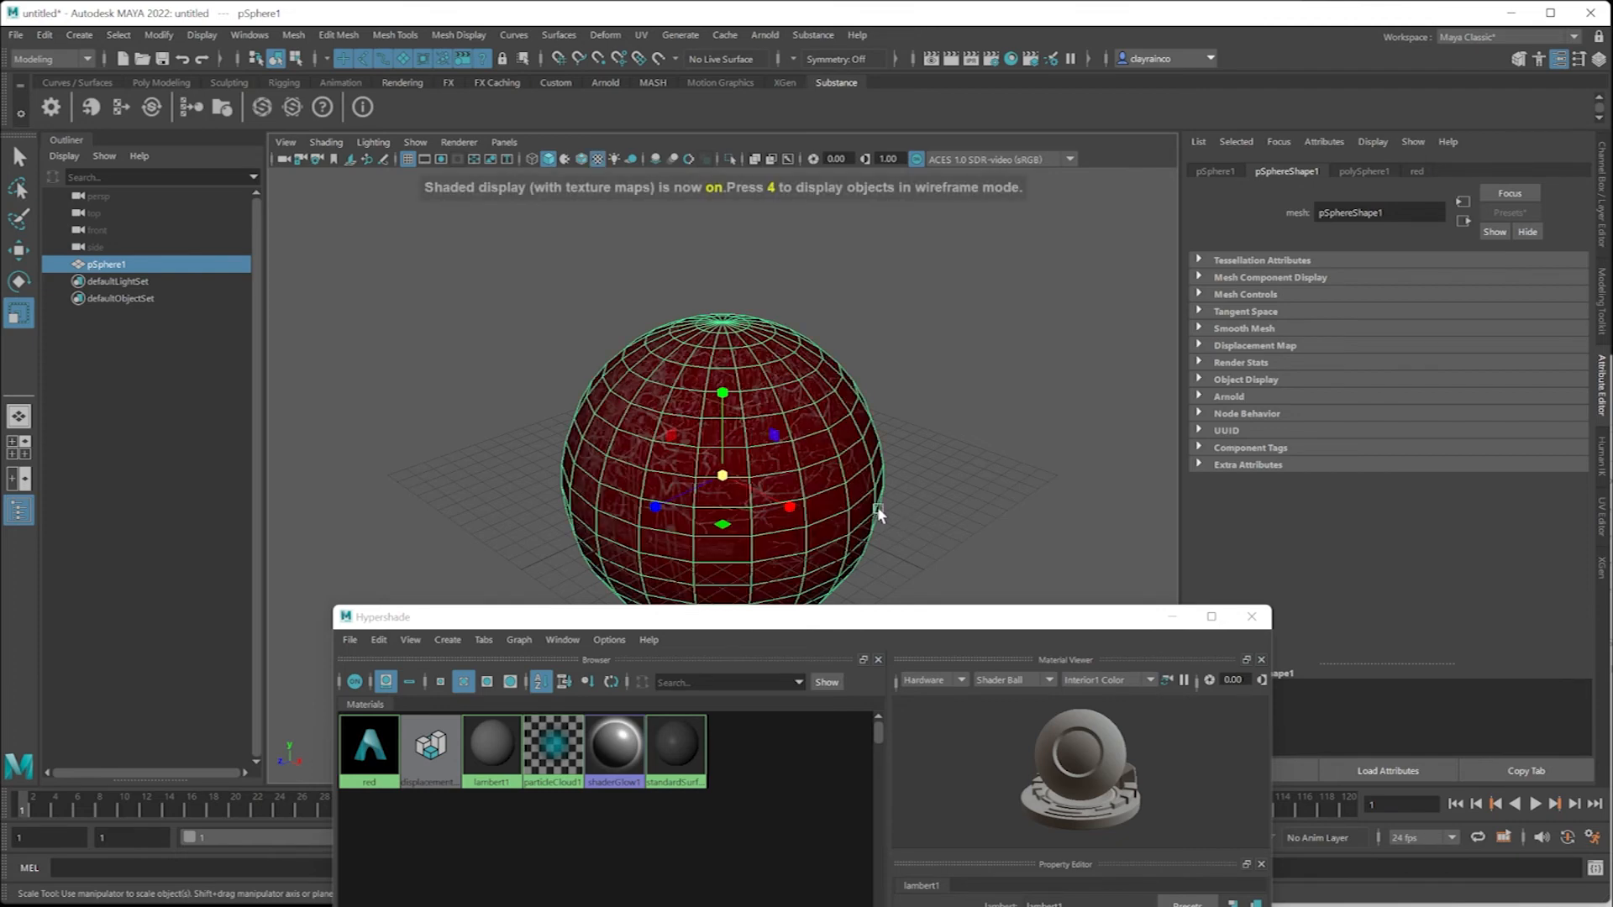
- Connect a new File texture to the Diffuse Roughness attribute of the red material and move the Hypershade clear of the texture's attributes
left_click(1417, 171)
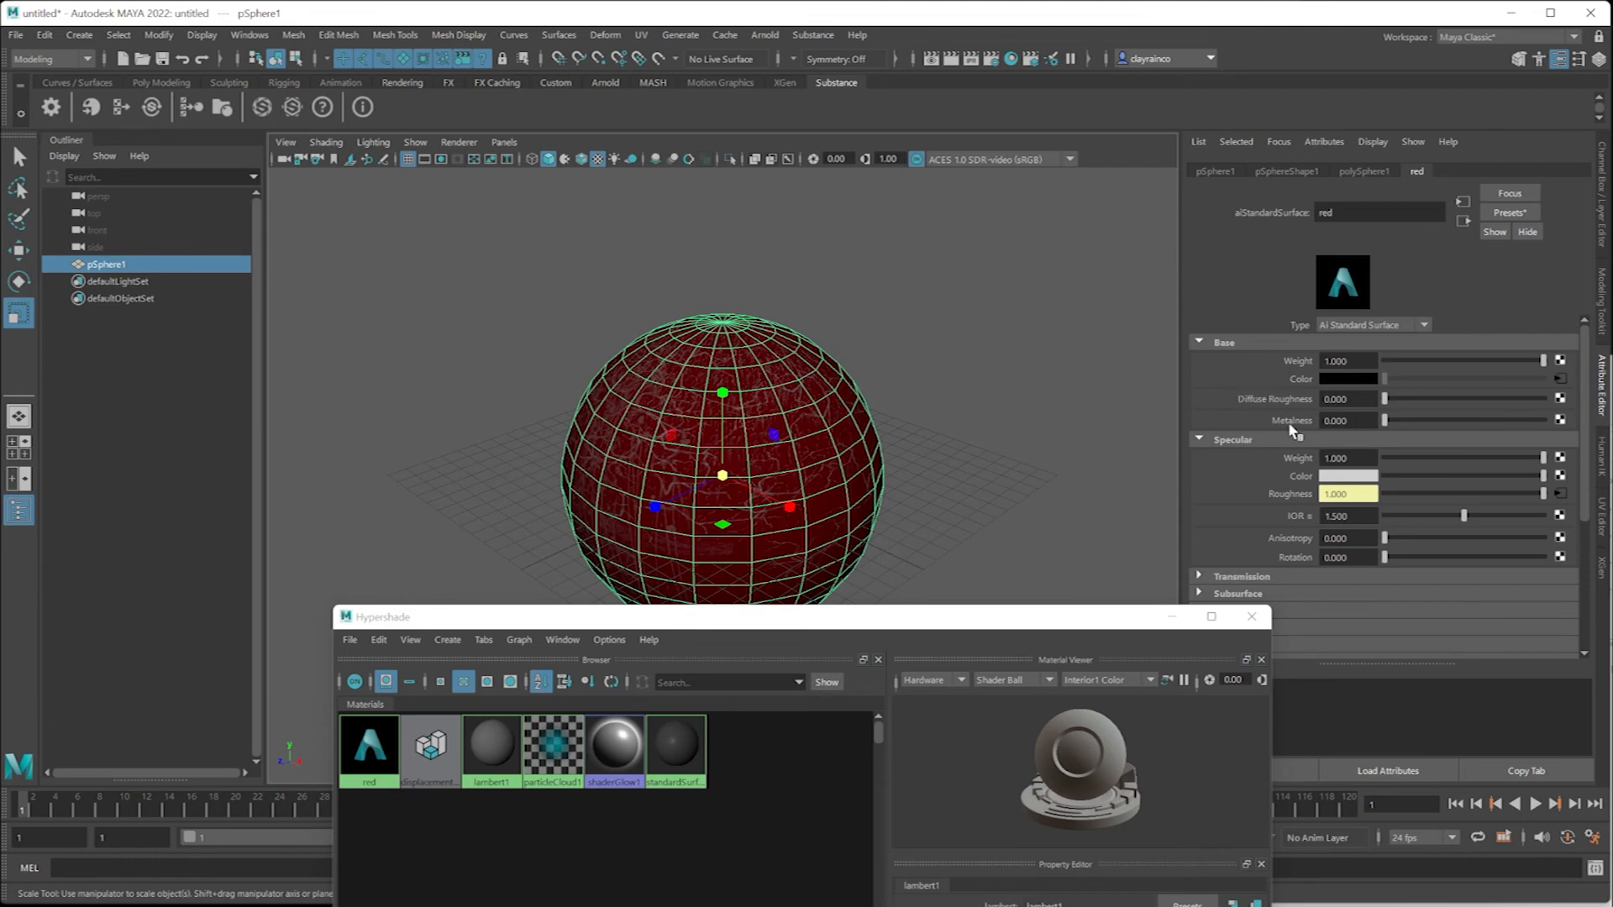
left_click(1560, 399)
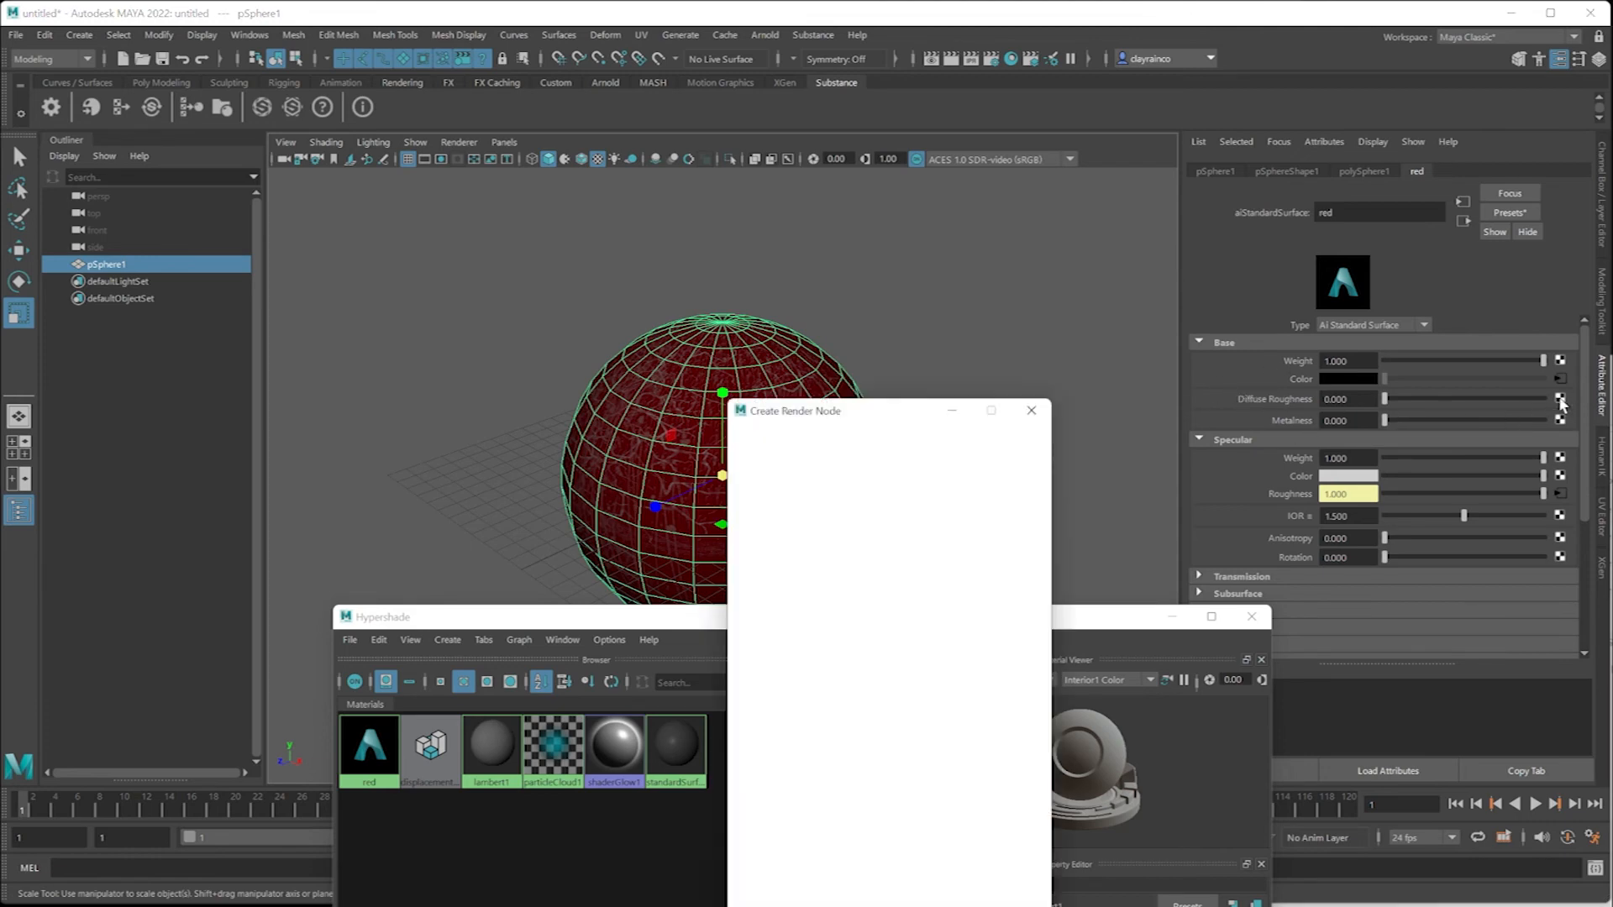
left_click(884, 532)
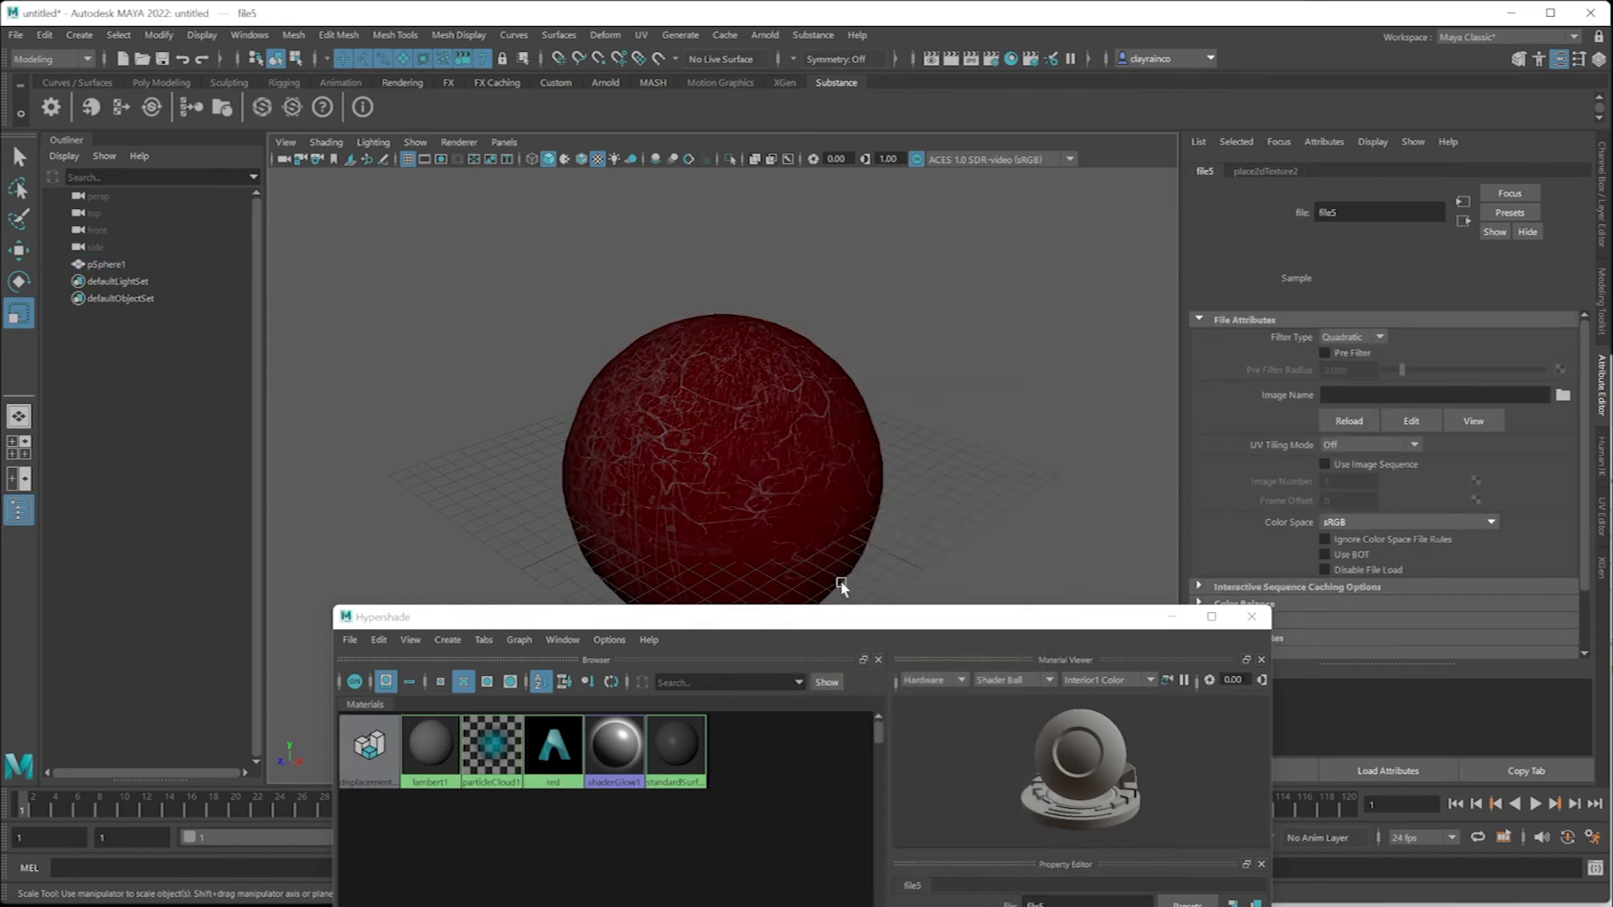
left_click_drag(887, 622, 933, 384)
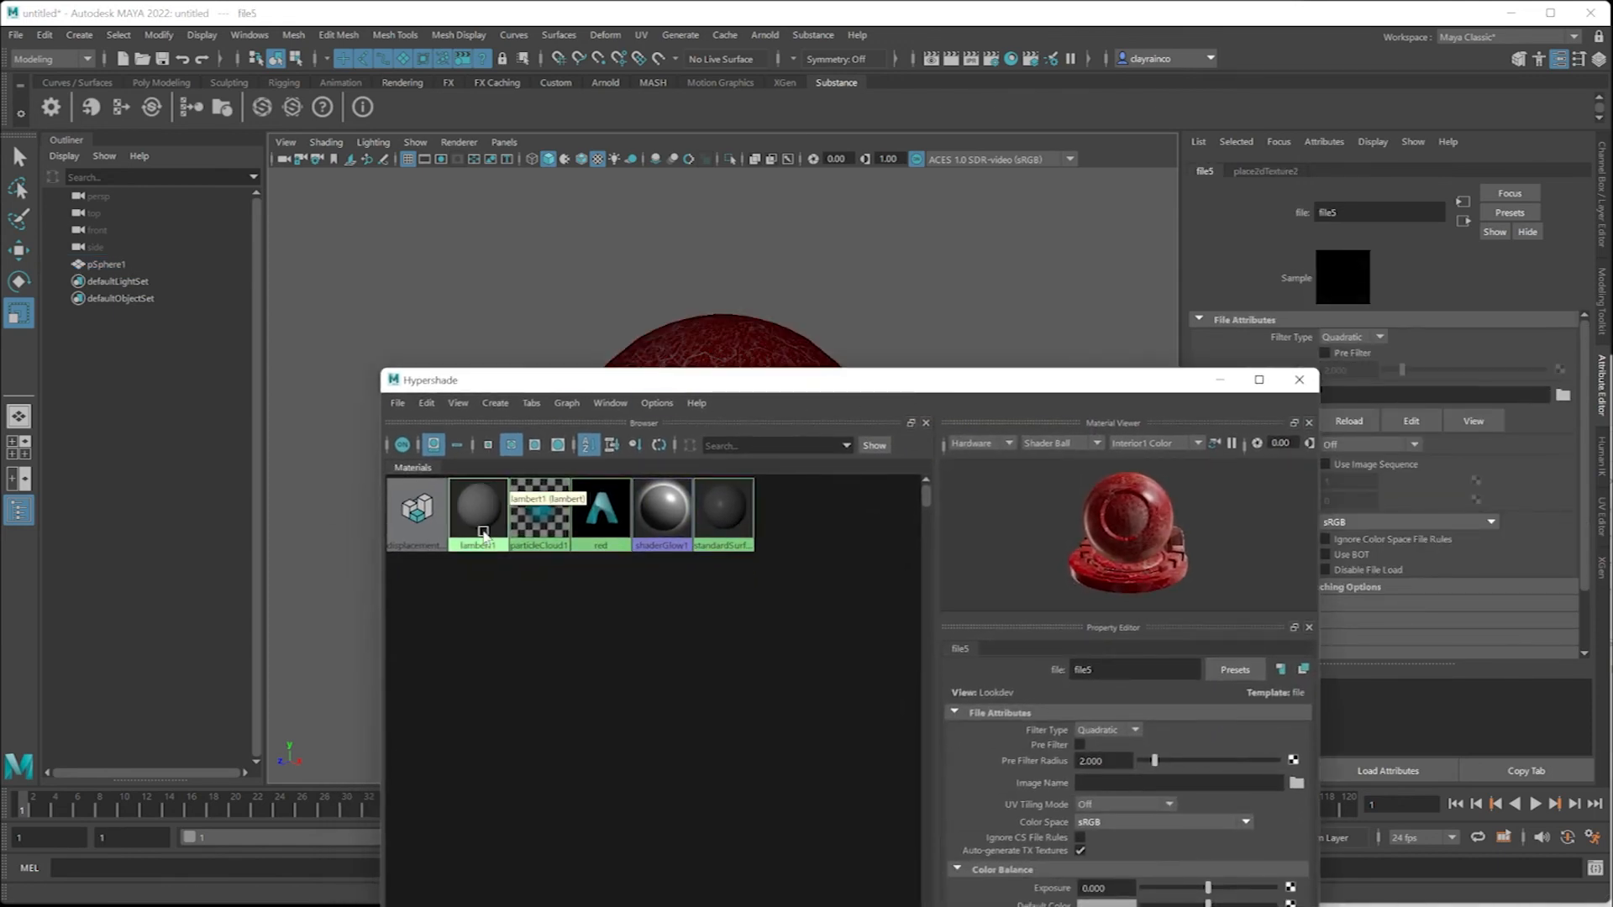
left_click_drag(1124, 383, 859, 570)
- Load ball_lambert1_Metallic.png from the ballred folder into the new File texture, reselect the sphere and close the Hypershade
left_click(1564, 393)
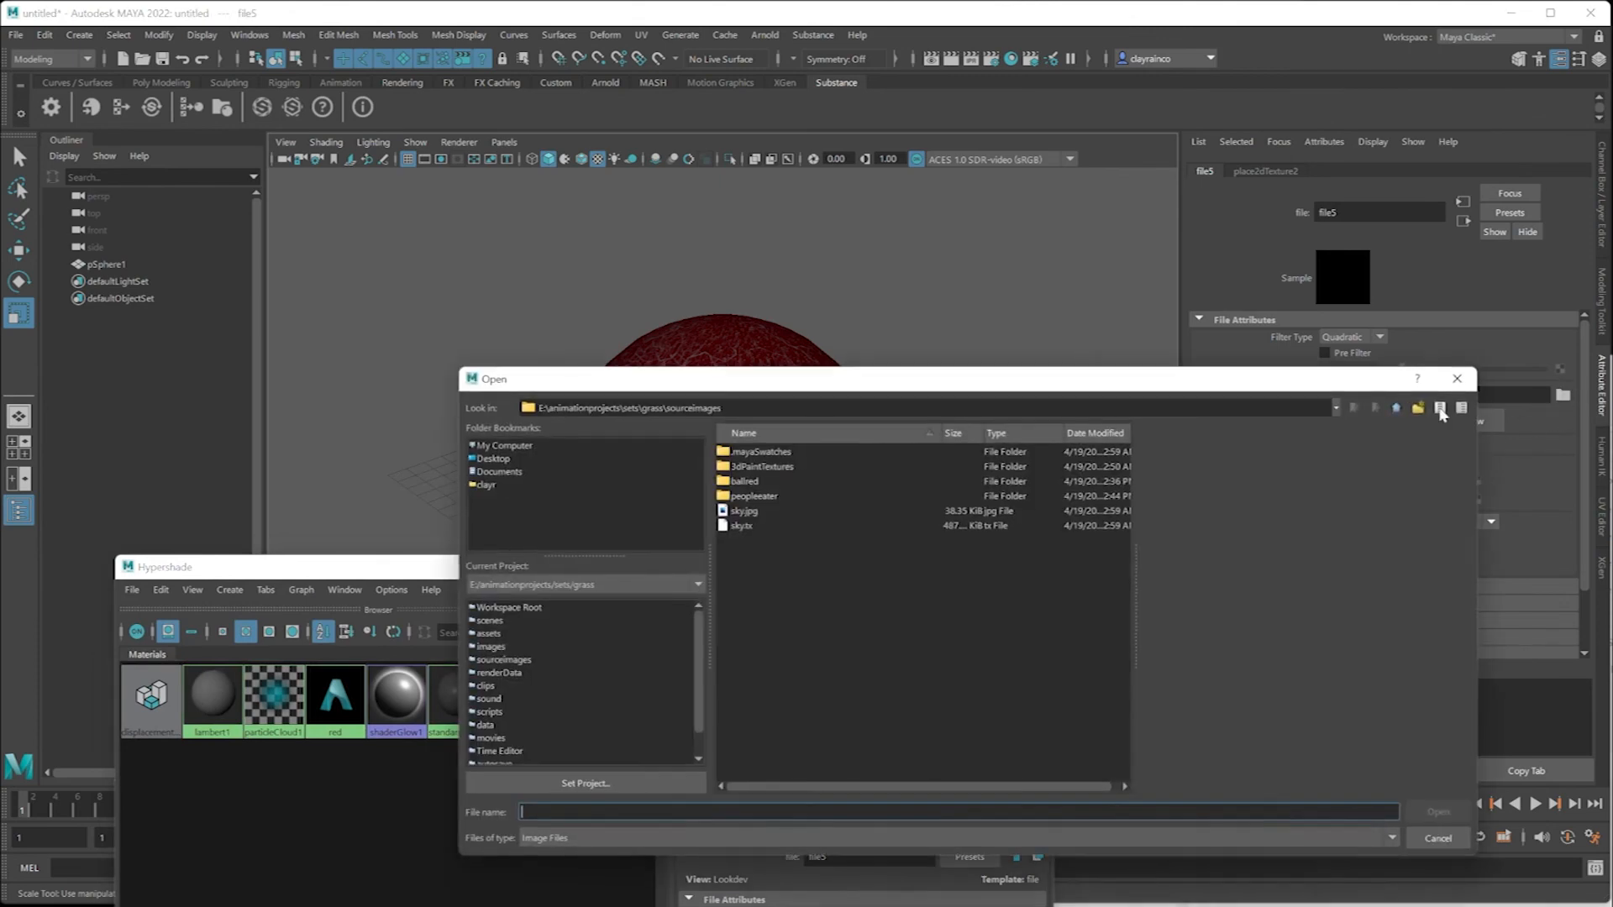
double_click(744, 481)
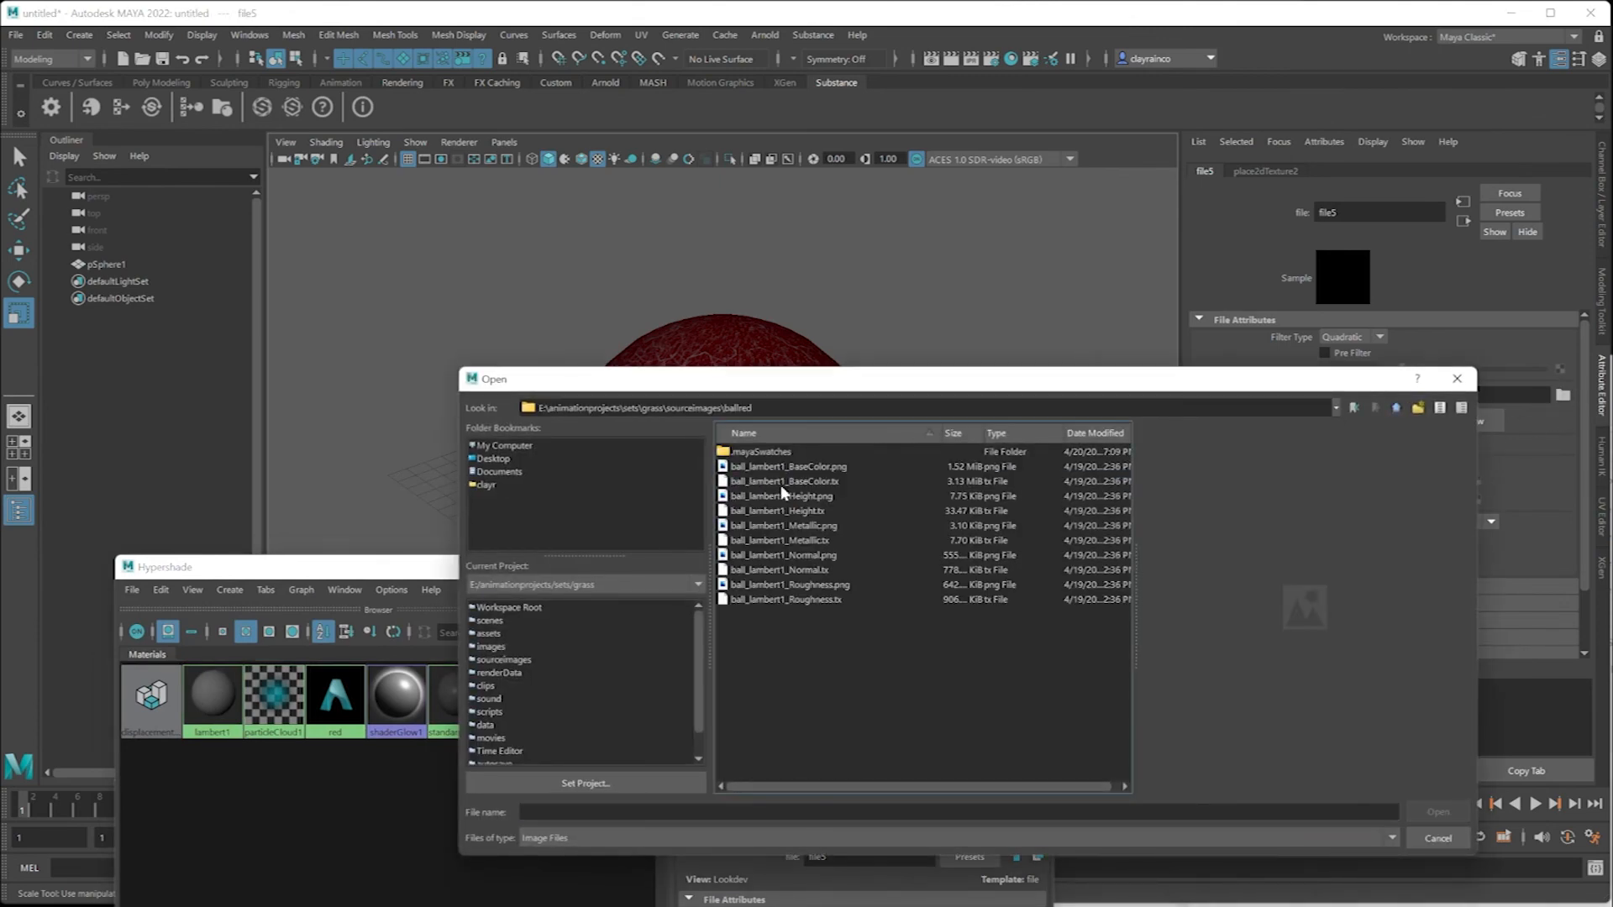
left_click(811, 525)
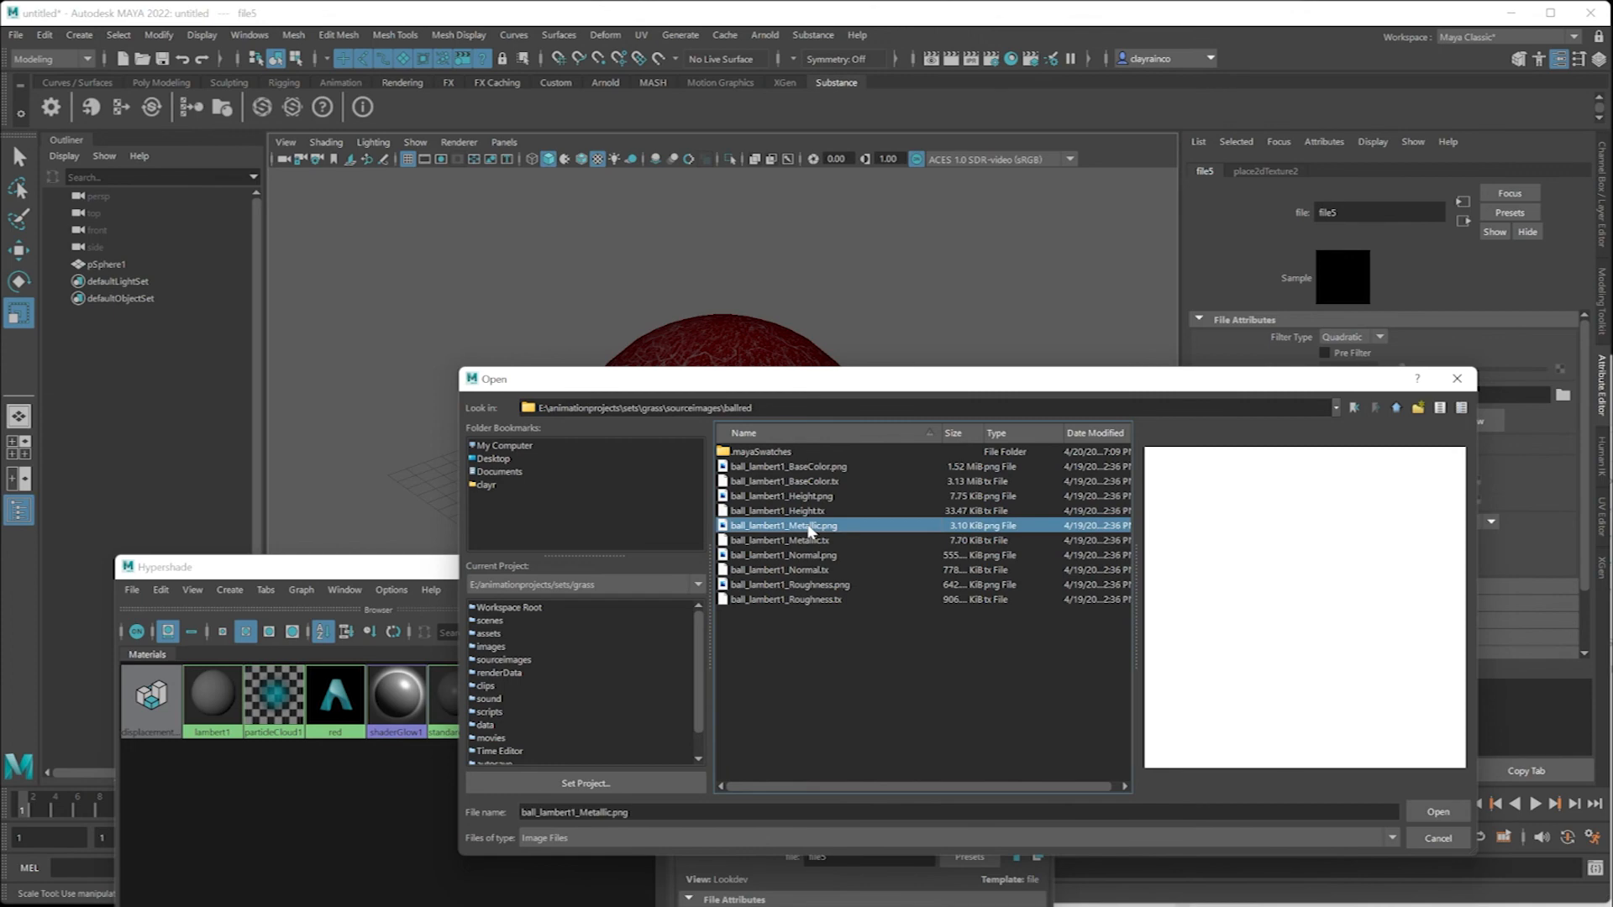
left_click(1436, 811)
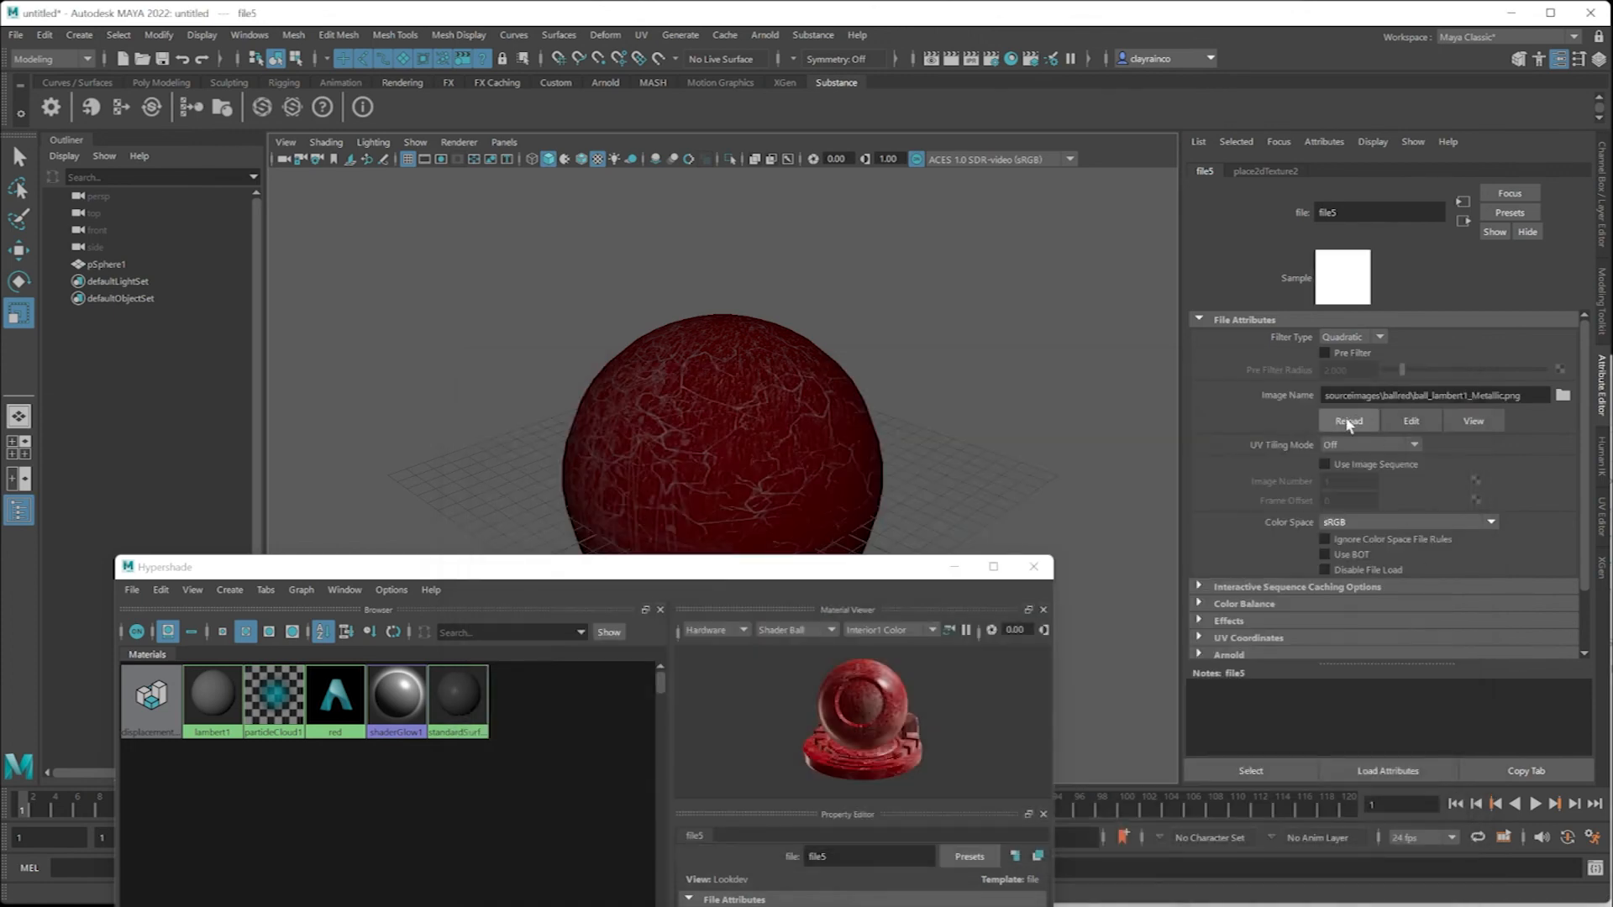
left_click(794, 423)
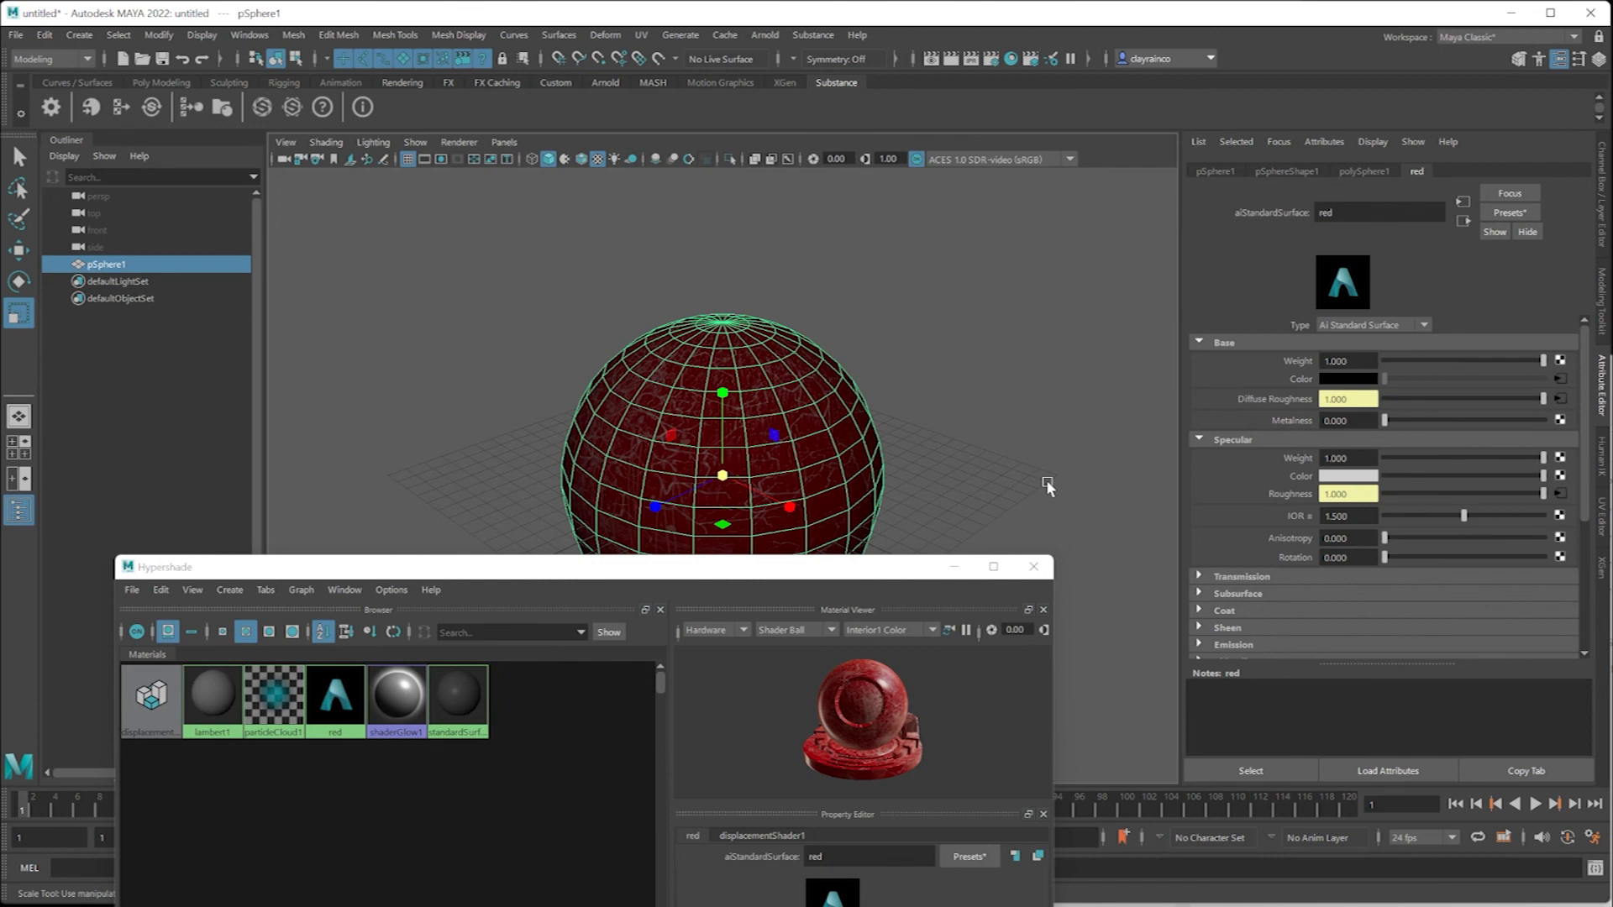
left_click(1033, 566)
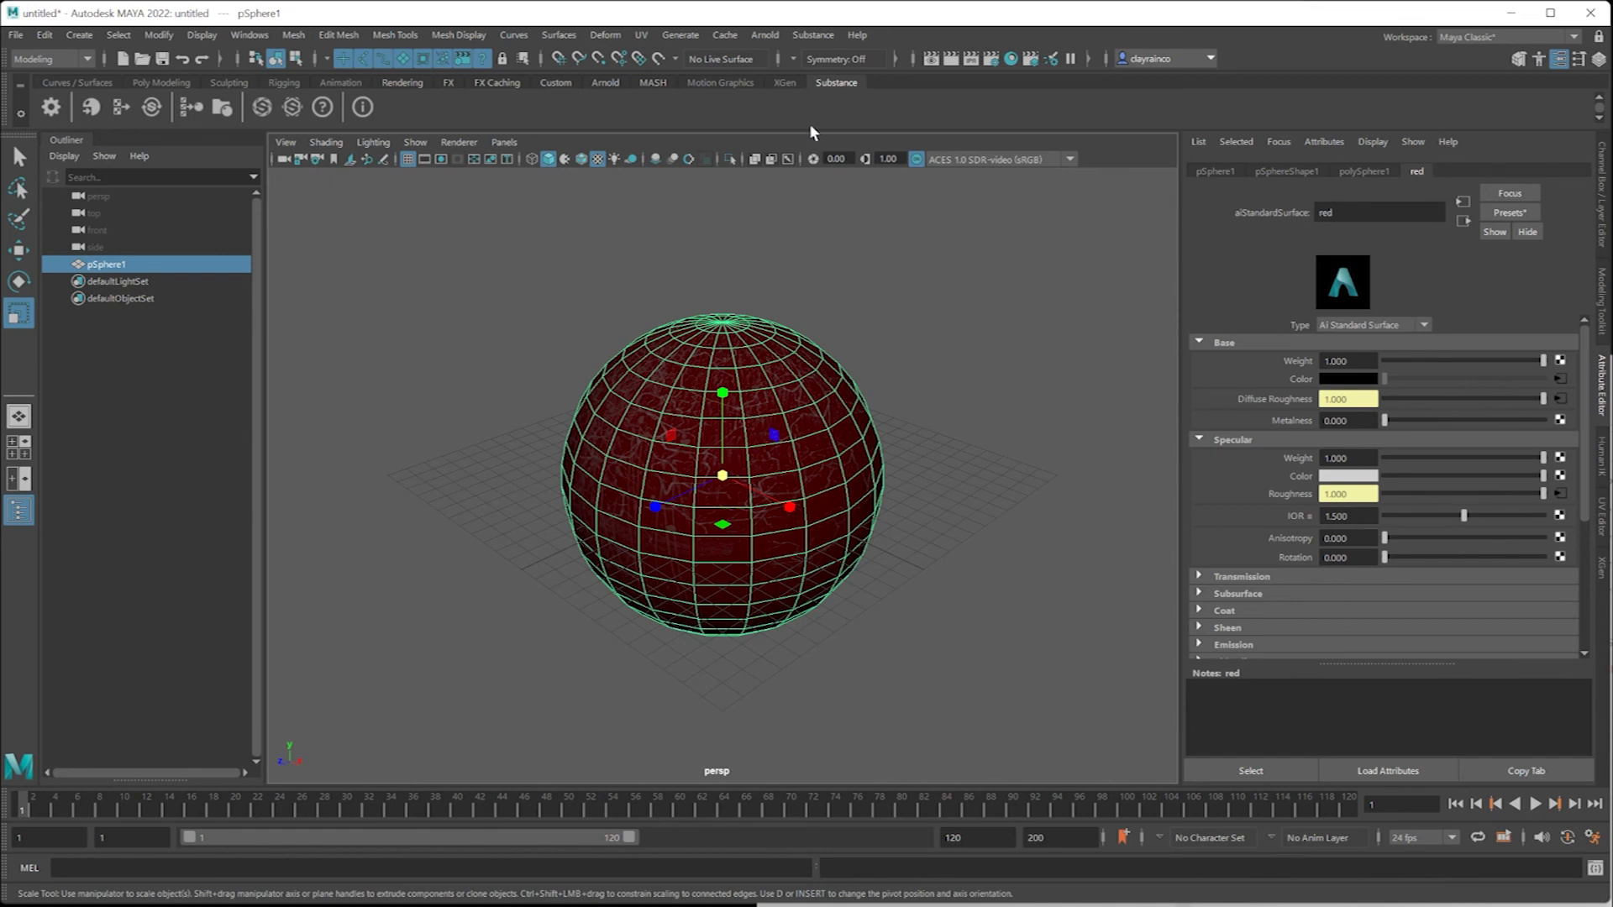
- Add an Arnold Skydome Light to the scene
left_click(763, 36)
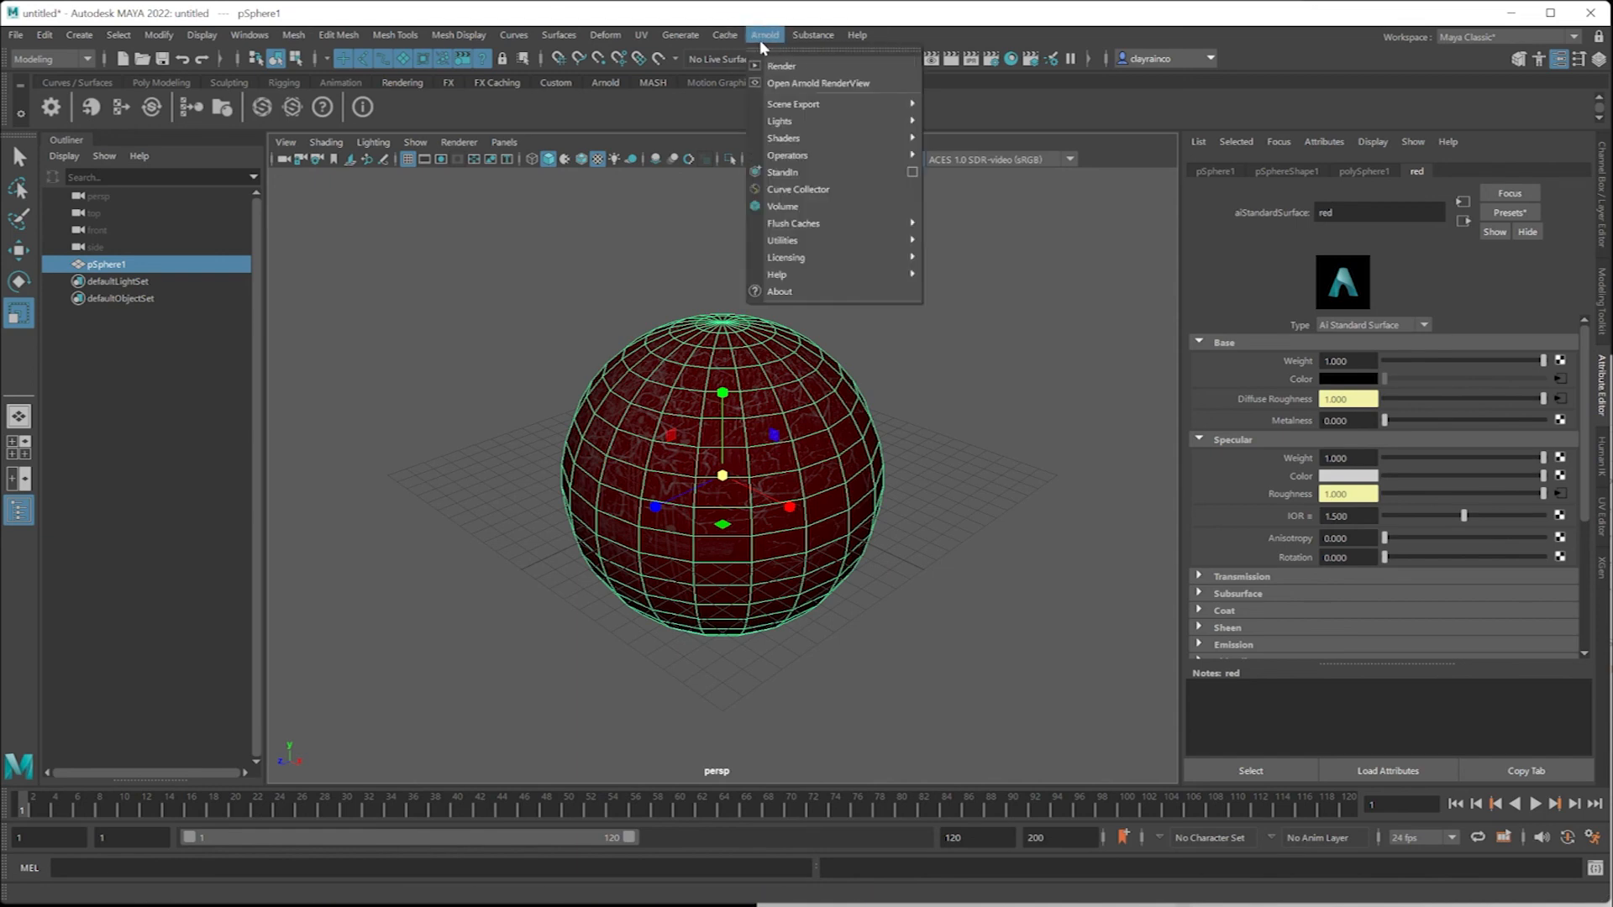
mouse_move(781, 122)
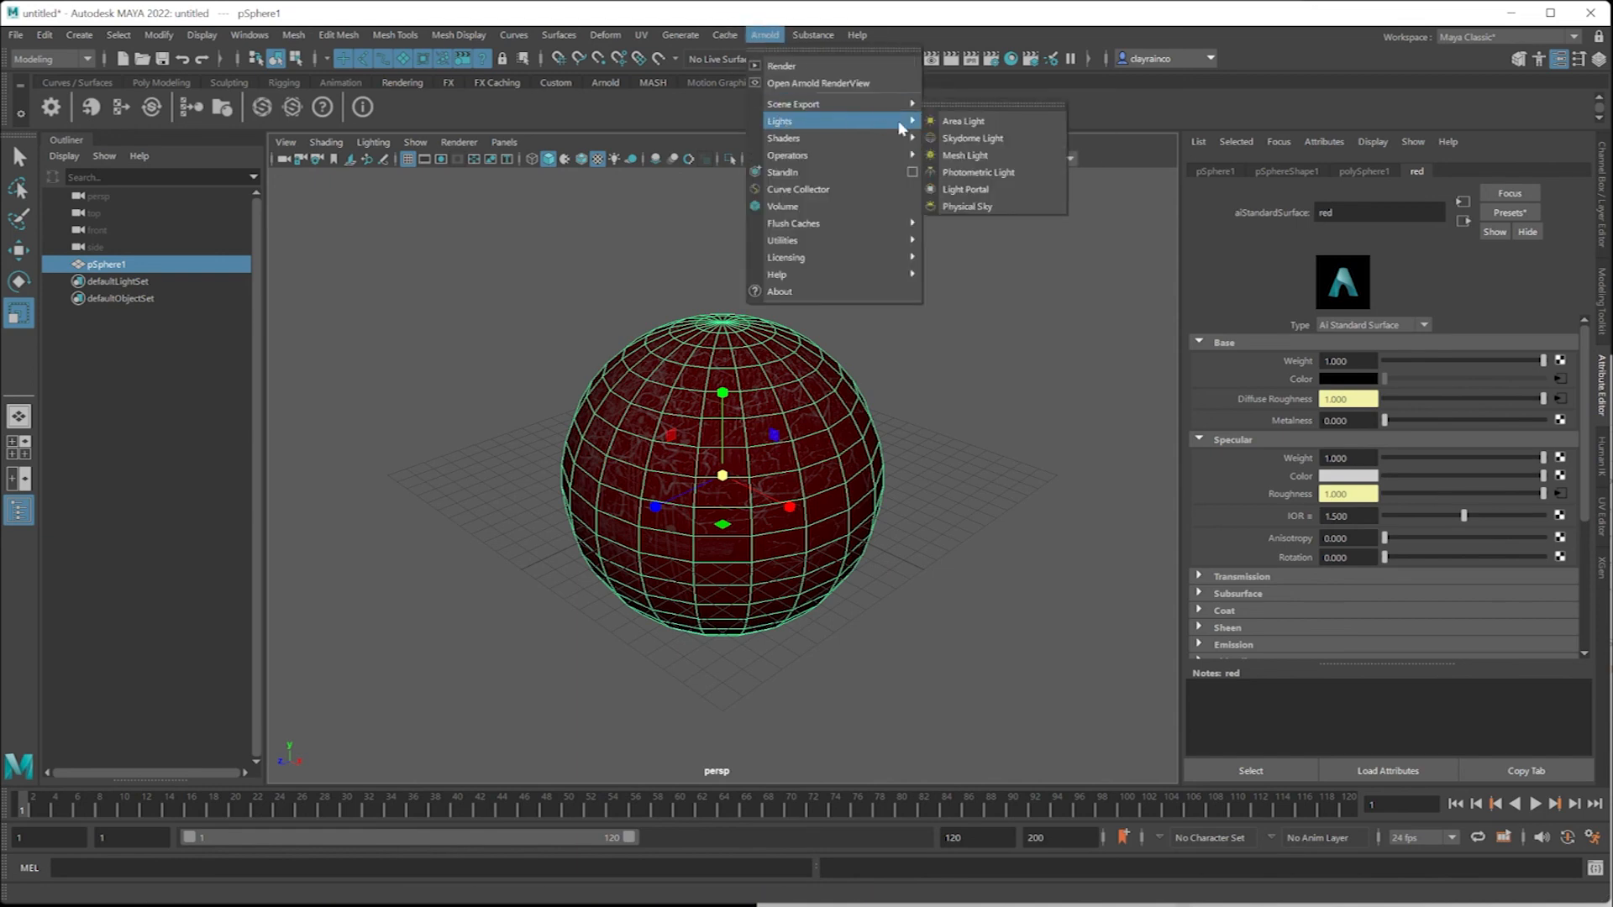
left_click(962, 138)
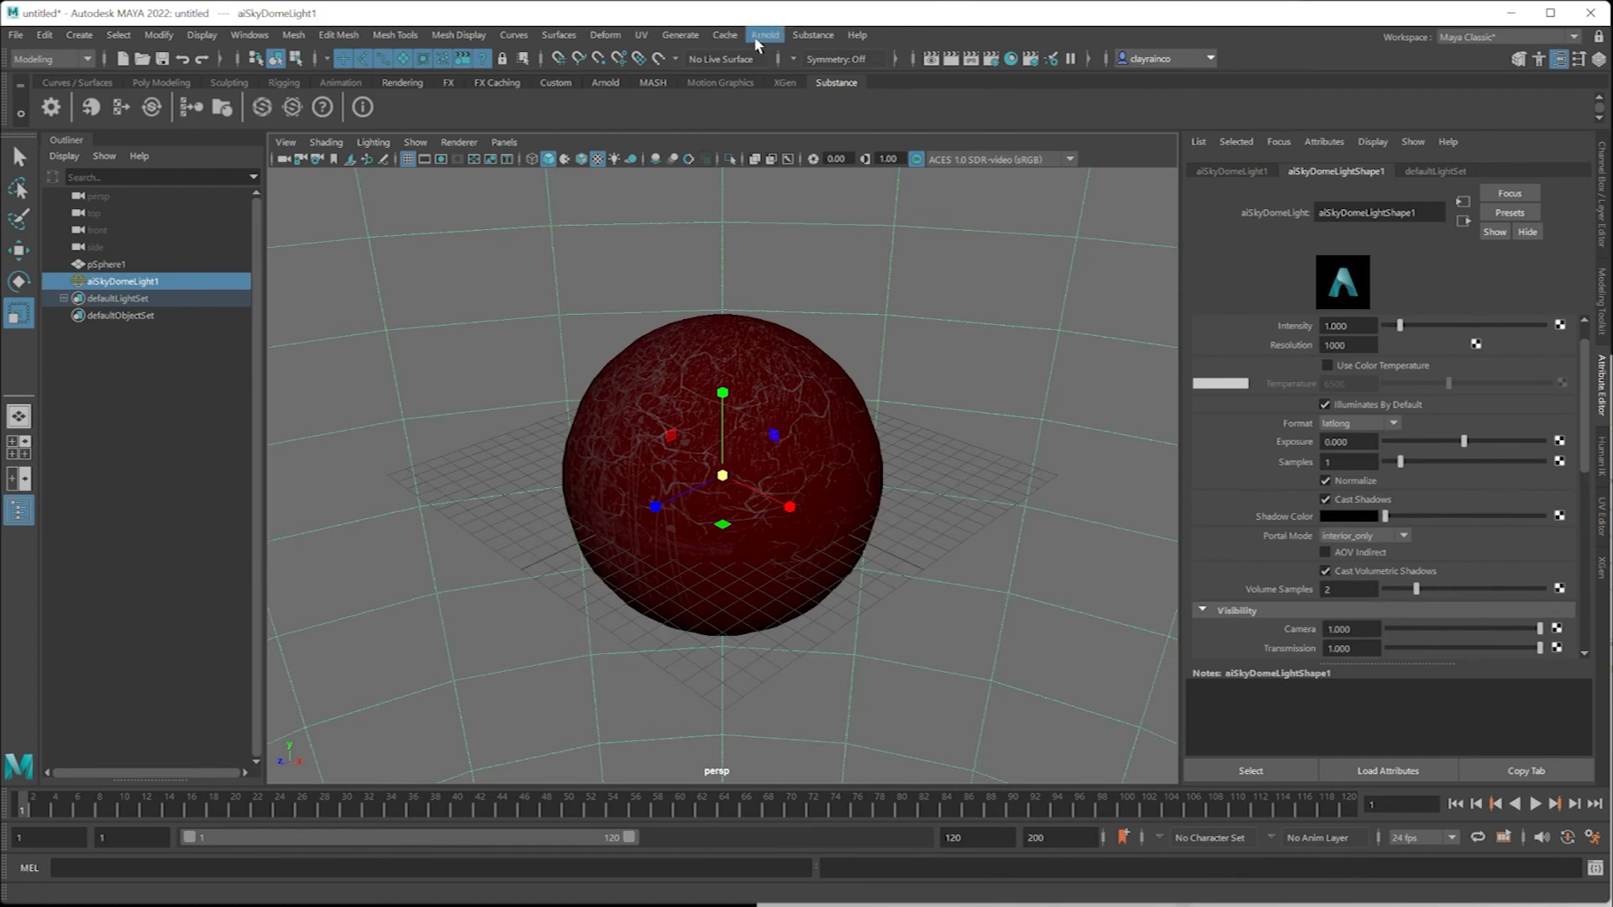